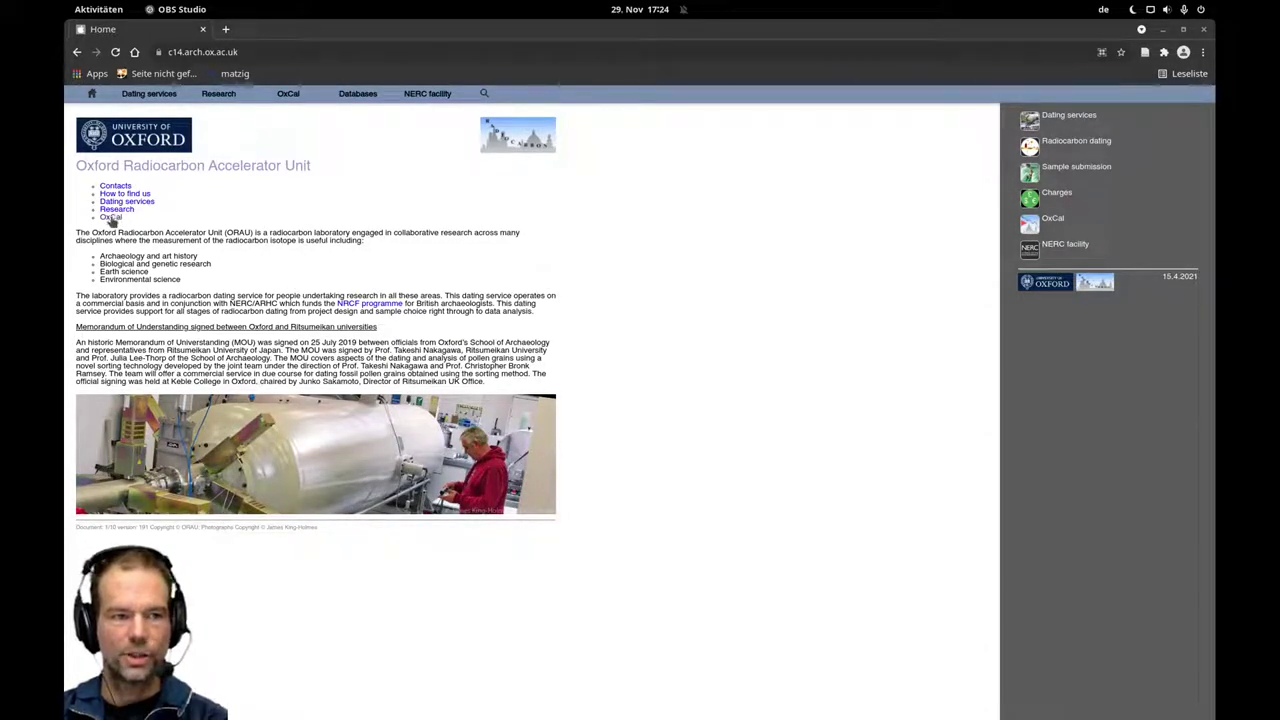
{"action": "left_click", "coordinate": [107, 217]}
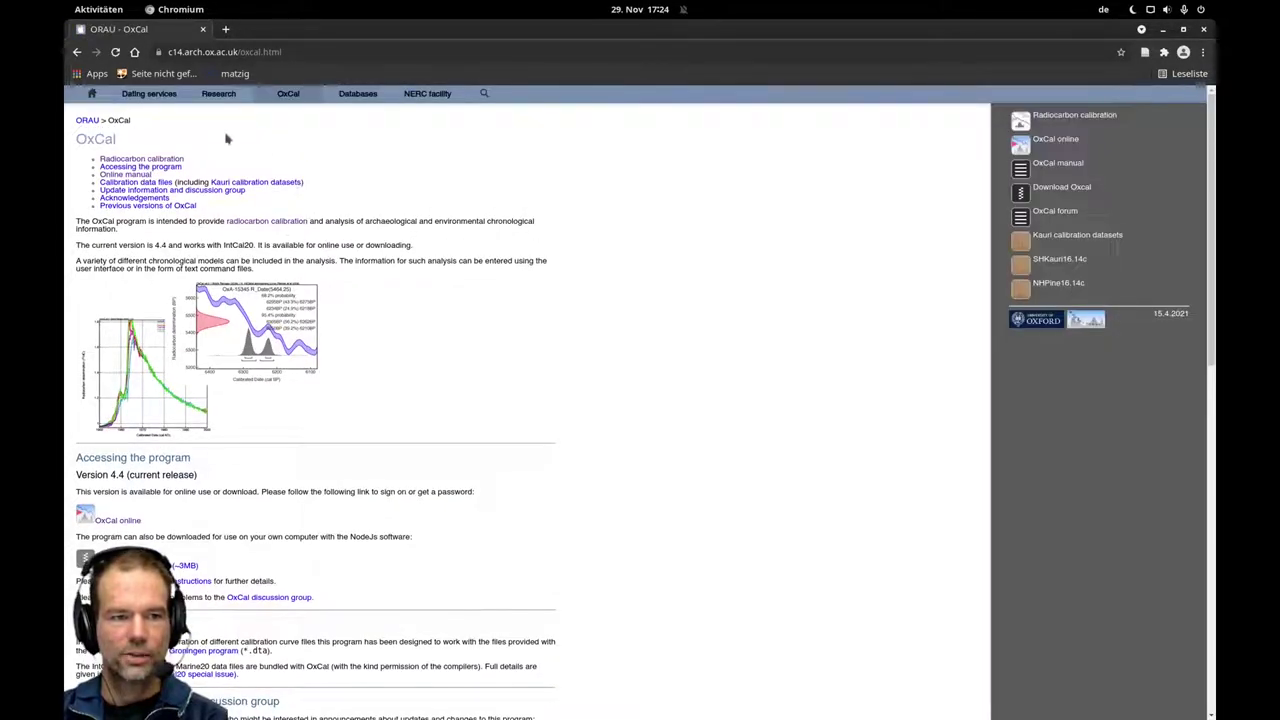
{"action": "mouse_move", "coordinate": [284, 96]}
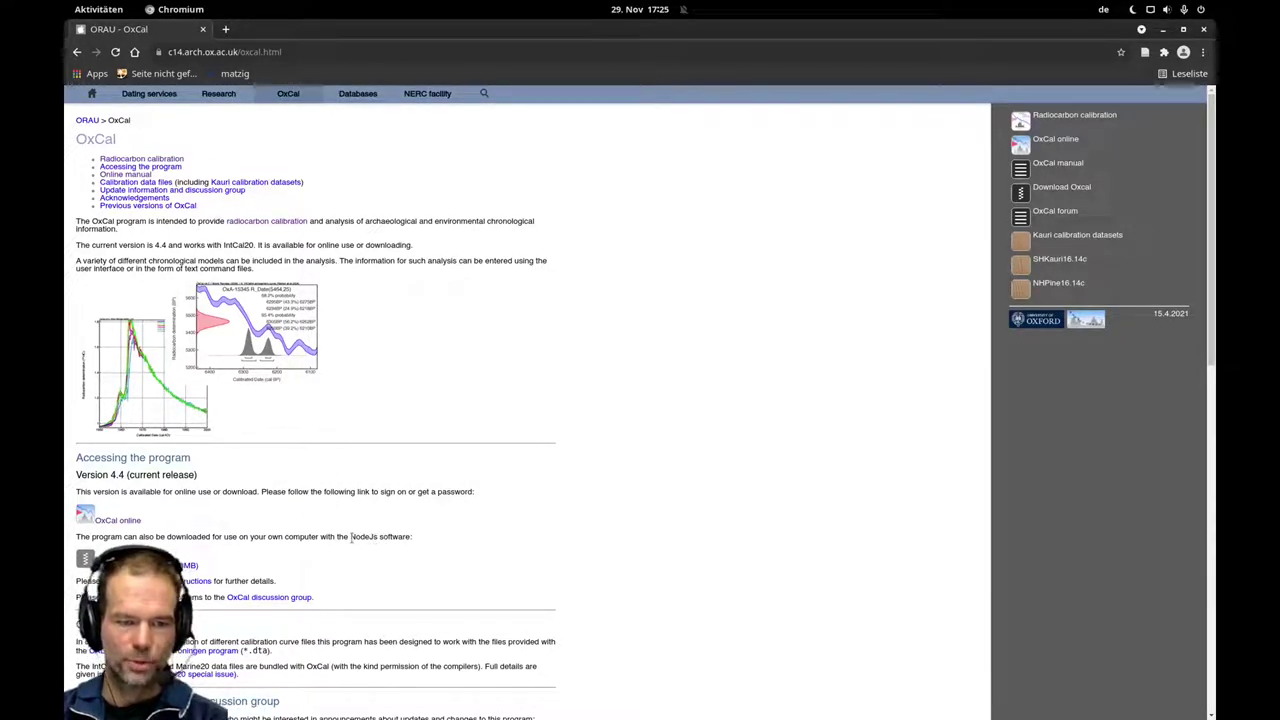
{"action": "left_click_drag", "start_coordinate": [351, 537], "coordinate": [413, 538]}
{"action": "left_click", "coordinate": [466, 539]}
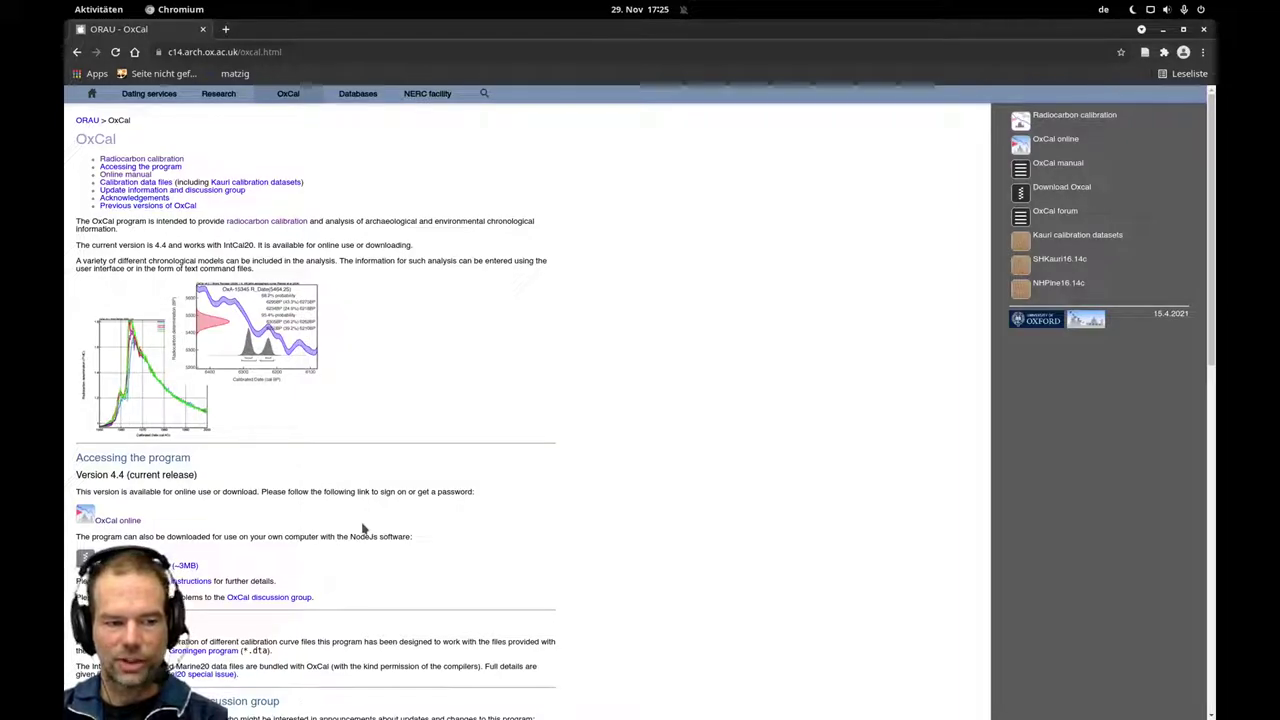
{"action": "left_click", "coordinate": [118, 520]}
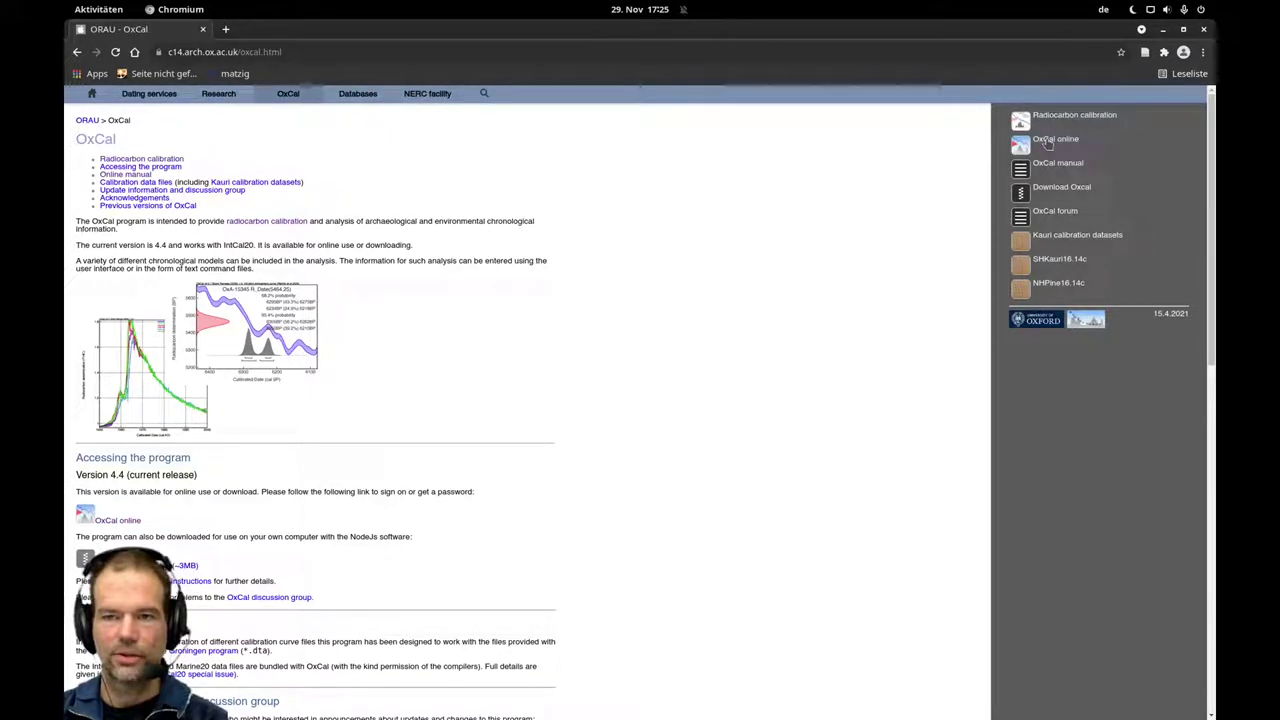
Launch OxCal online, then open and cancel the new-user registration form.
{"action": "left_click", "coordinate": [1046, 143]}
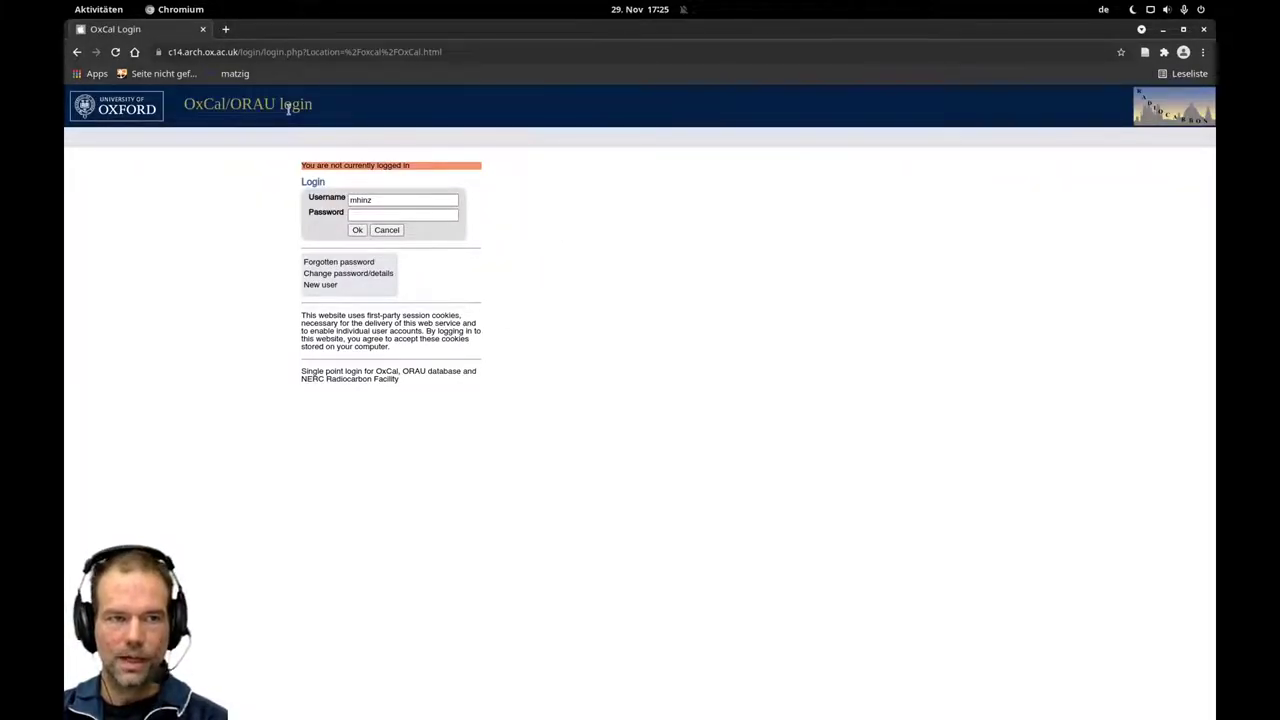
{"action": "double_click", "coordinate": [379, 199]}
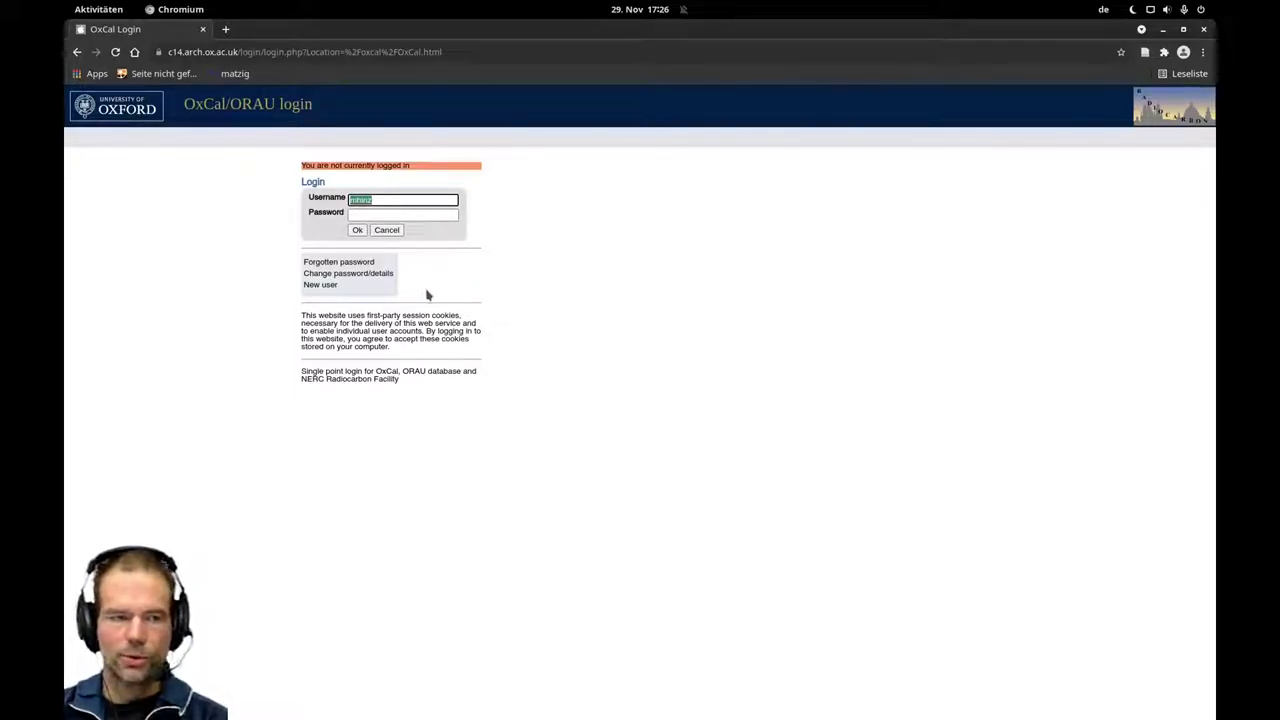
{"action": "triple_click", "coordinate": [325, 286]}
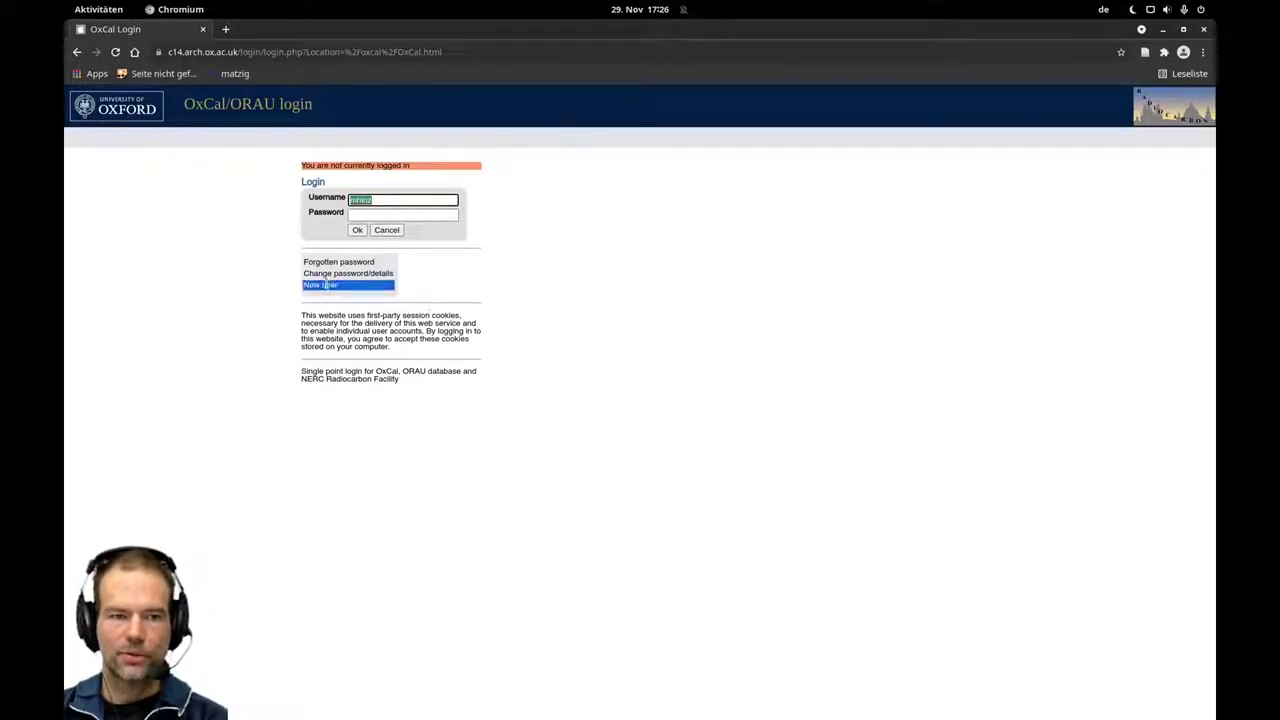
{"action": "left_click", "coordinate": [325, 285]}
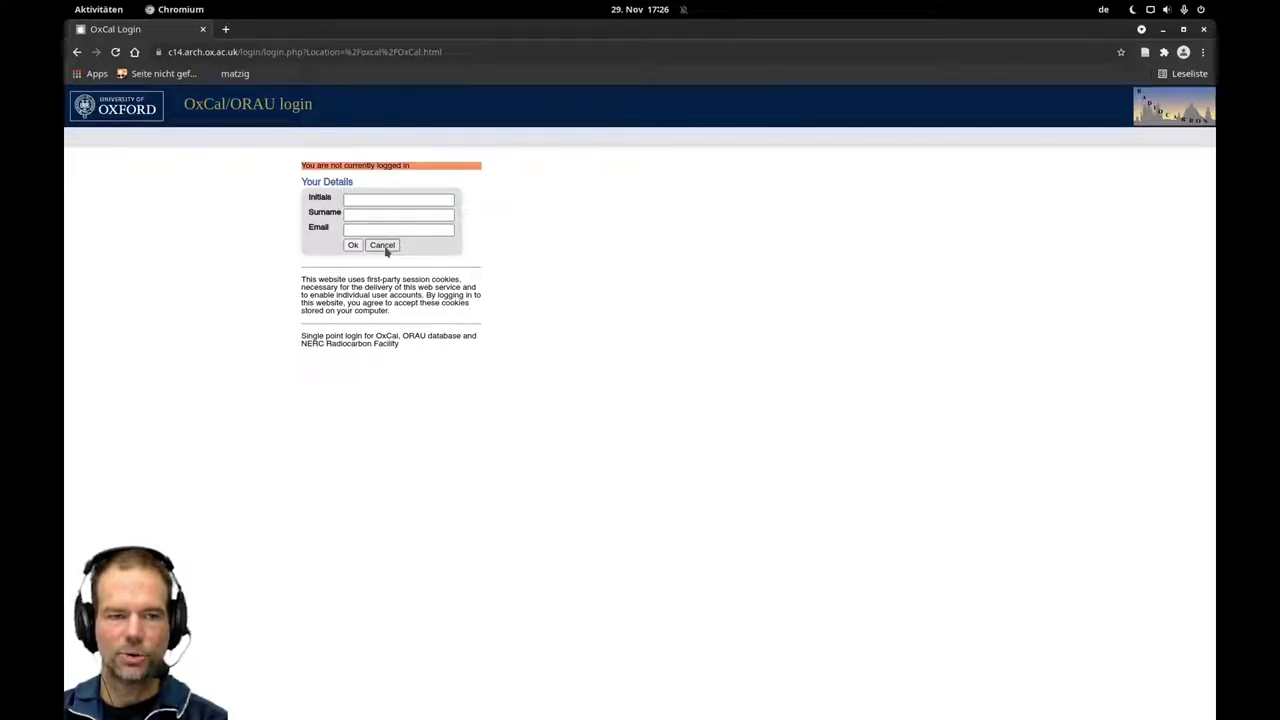
{"action": "left_click", "coordinate": [385, 248]}
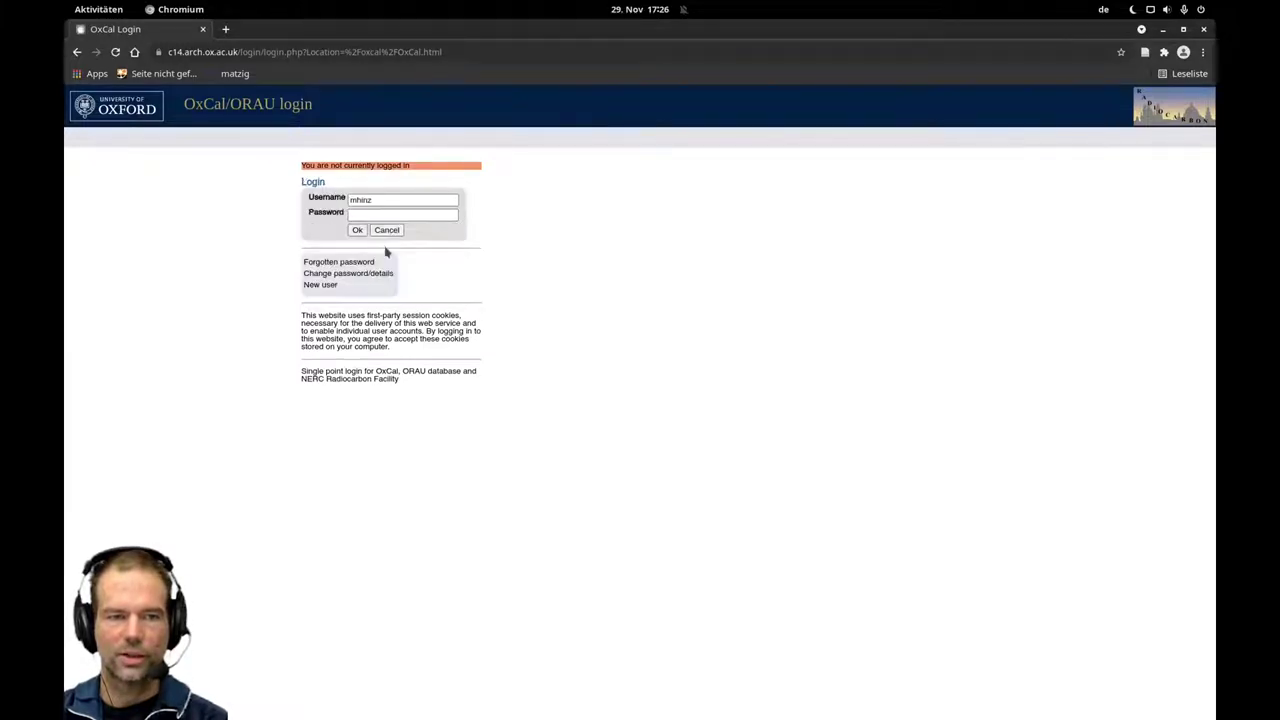
Log in with the student username and account password.
{"action": "key", "text": "Tab"}
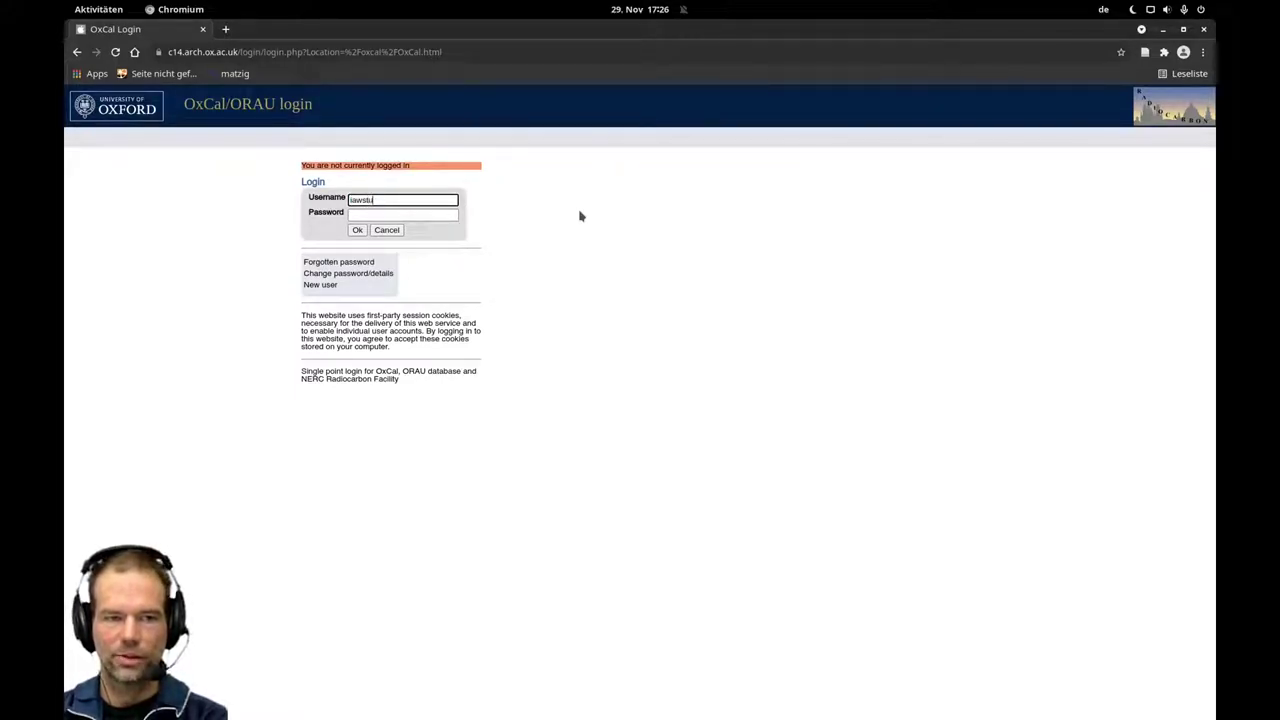
{"action": "type", "text": "ent"}
{"action": "key", "text": "ctrl+alt+a"}
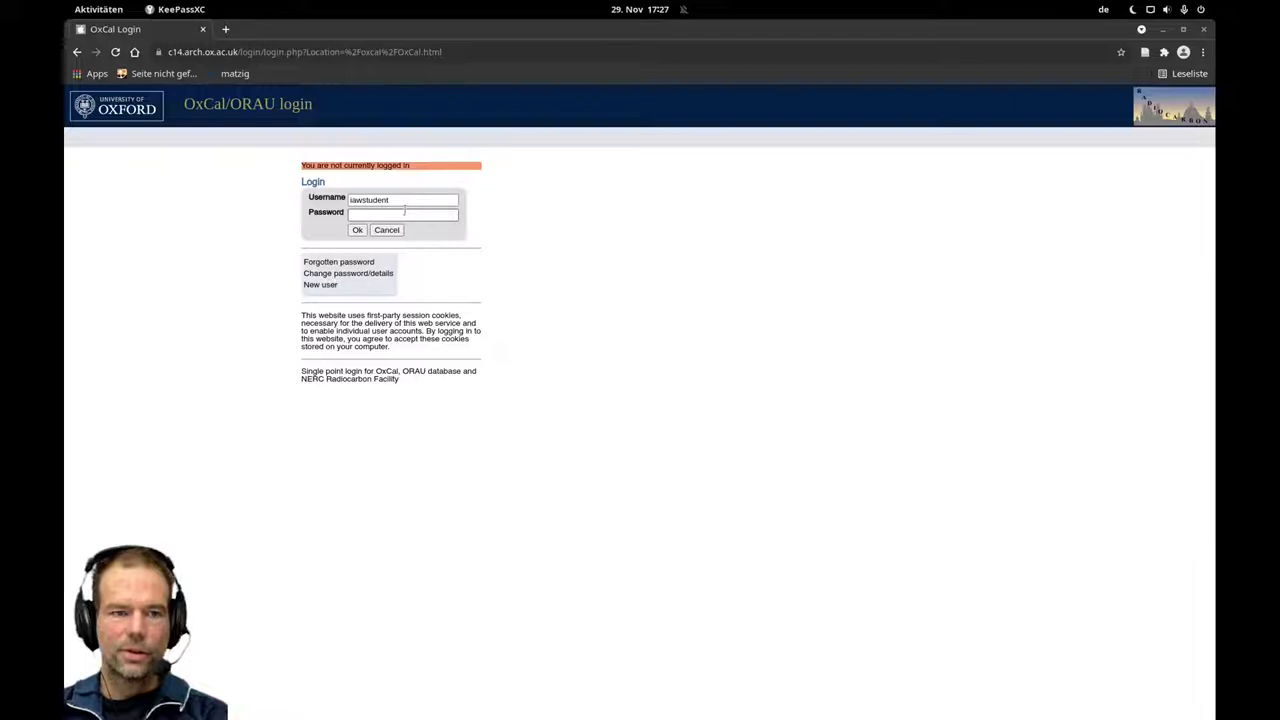
{"action": "left_click", "coordinate": [405, 213]}
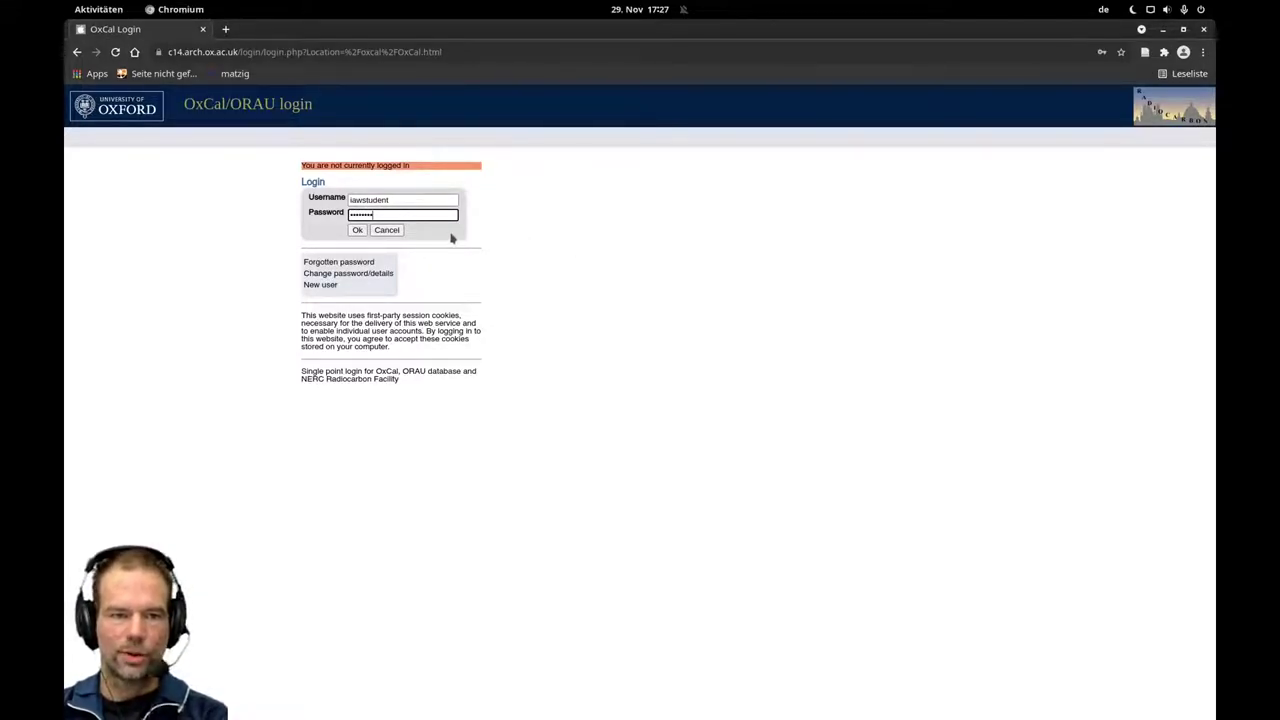
{"action": "left_click", "coordinate": [357, 232]}
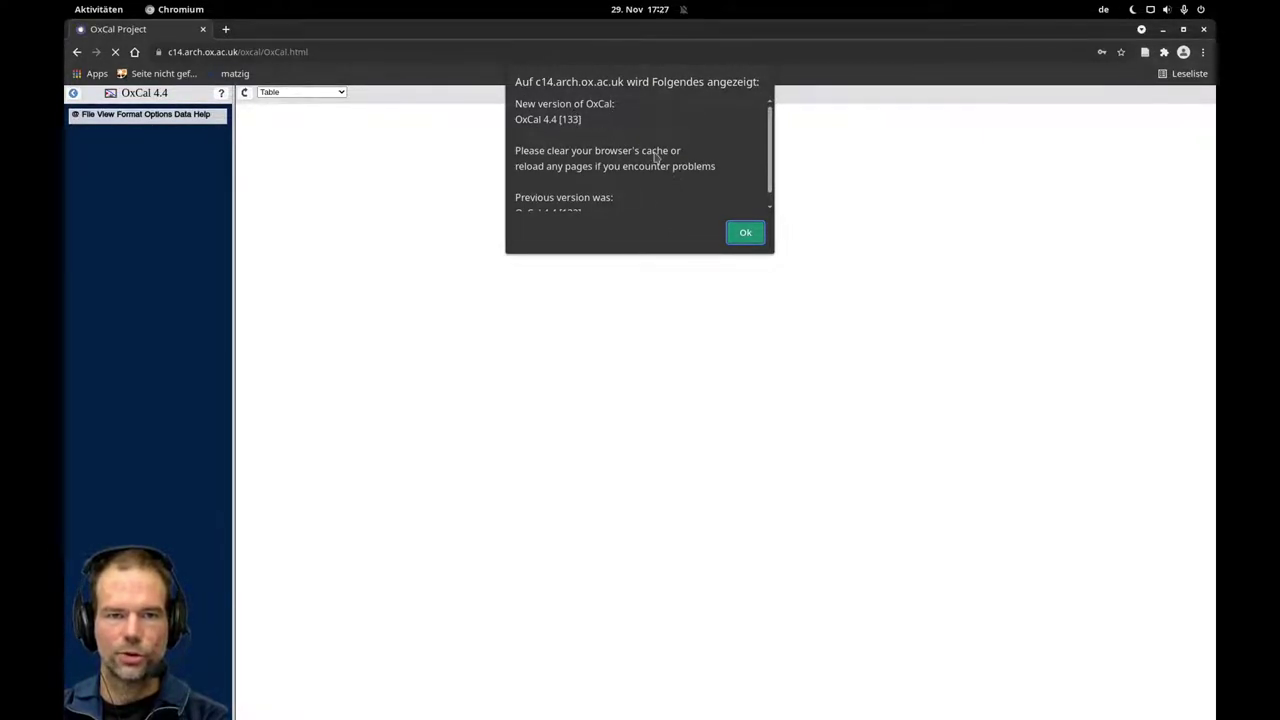
Dismiss the new-version notice, browse the OxCal 4.4 manual, and select the Date field.
{"action": "scroll", "coordinate": [658, 155], "scroll_direction": "down", "scroll_amount": 1}
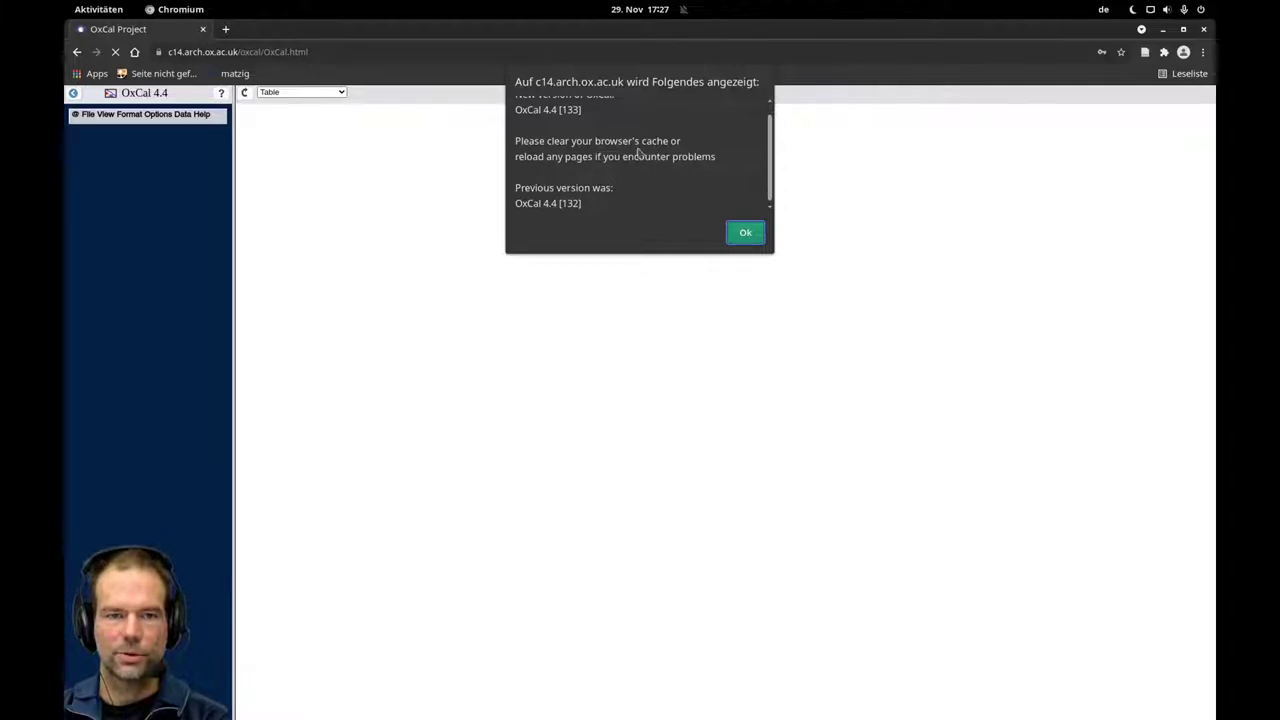
{"action": "left_click", "coordinate": [745, 233]}
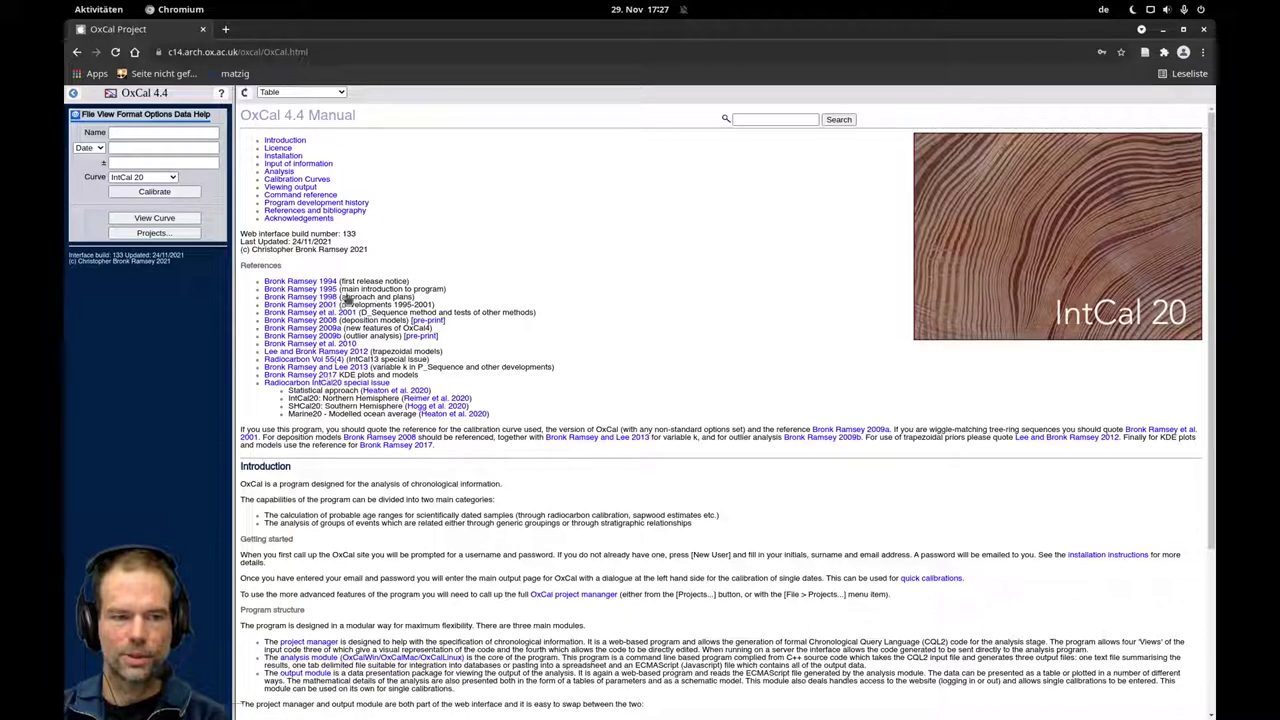
{"action": "scroll", "coordinate": [691, 494], "scroll_direction": "down", "scroll_amount": 3}
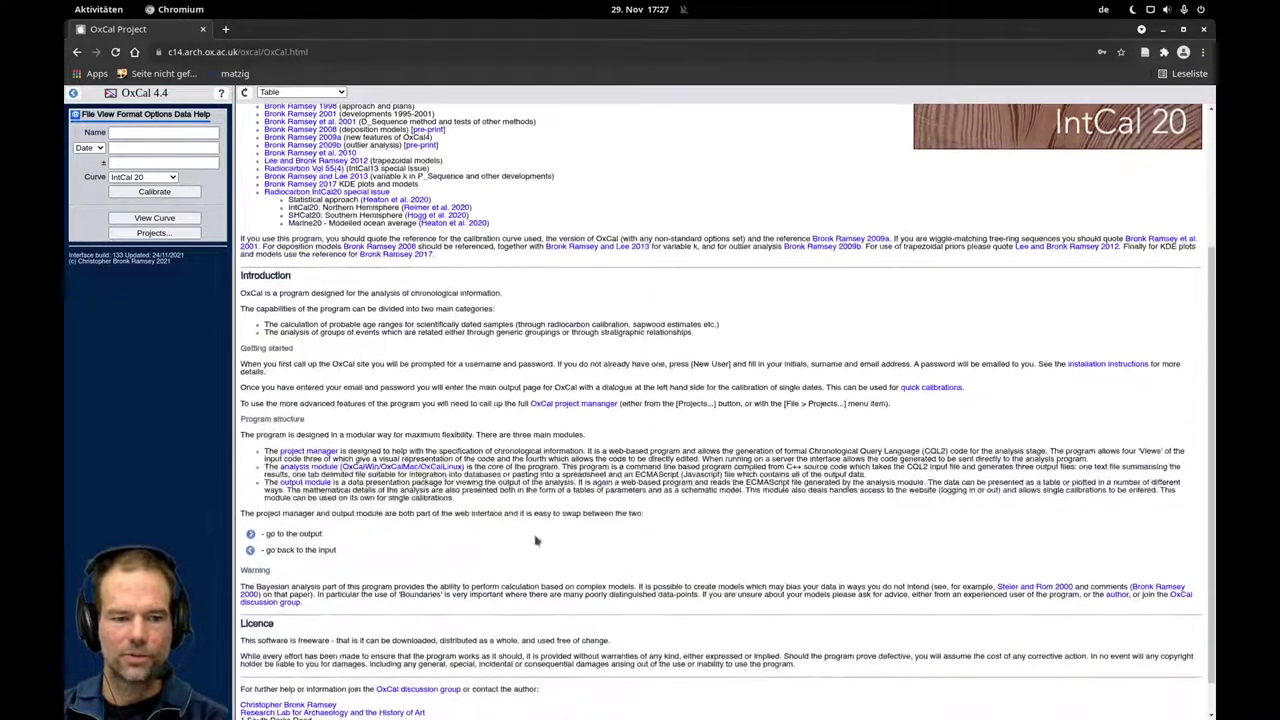
{"action": "scroll", "coordinate": [560, 543], "scroll_direction": "up", "scroll_amount": 1}
{"action": "scroll", "coordinate": [640, 548], "scroll_direction": "up", "scroll_amount": 2}
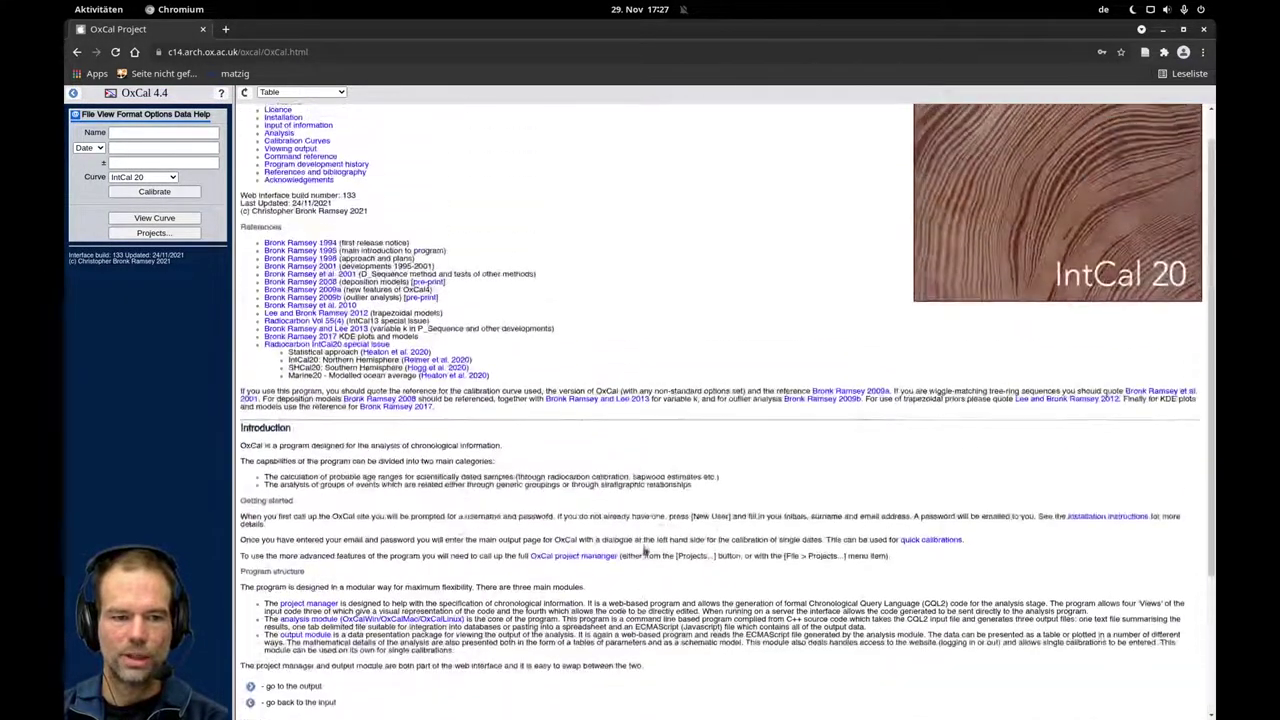
{"action": "scroll", "coordinate": [645, 549], "scroll_direction": "up", "scroll_amount": 1}
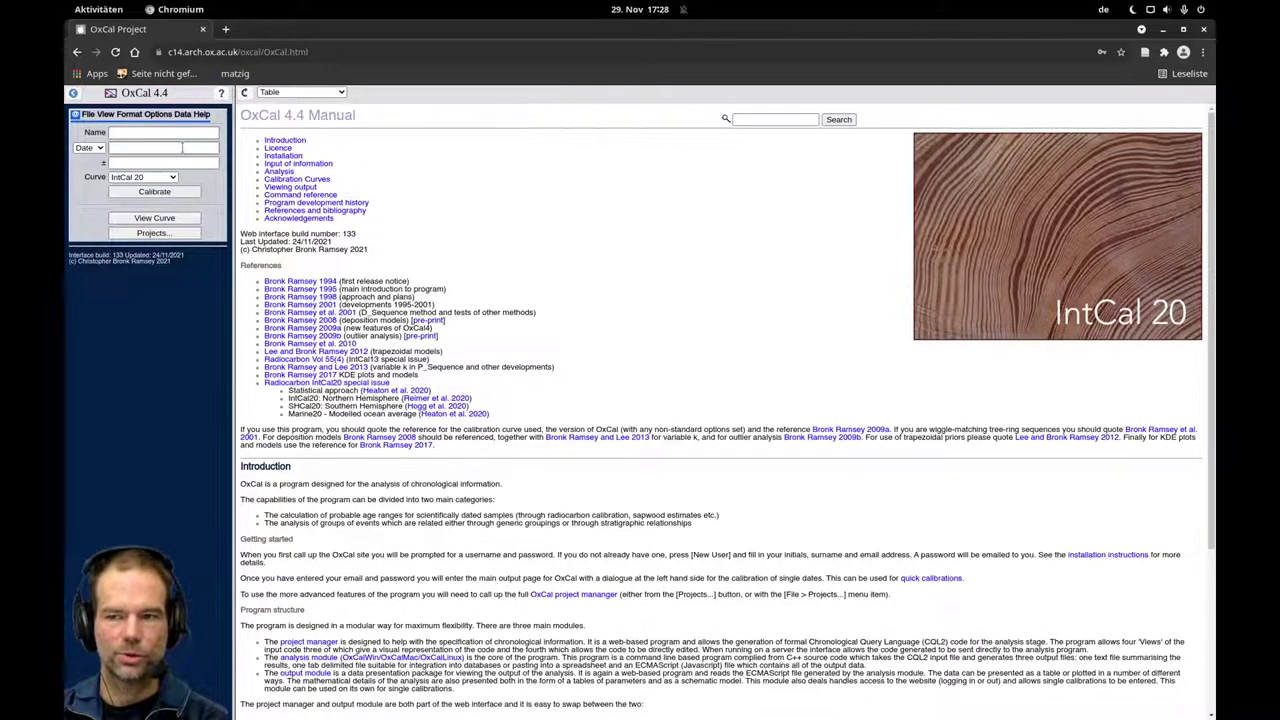
{"action": "left_click", "coordinate": [183, 147]}
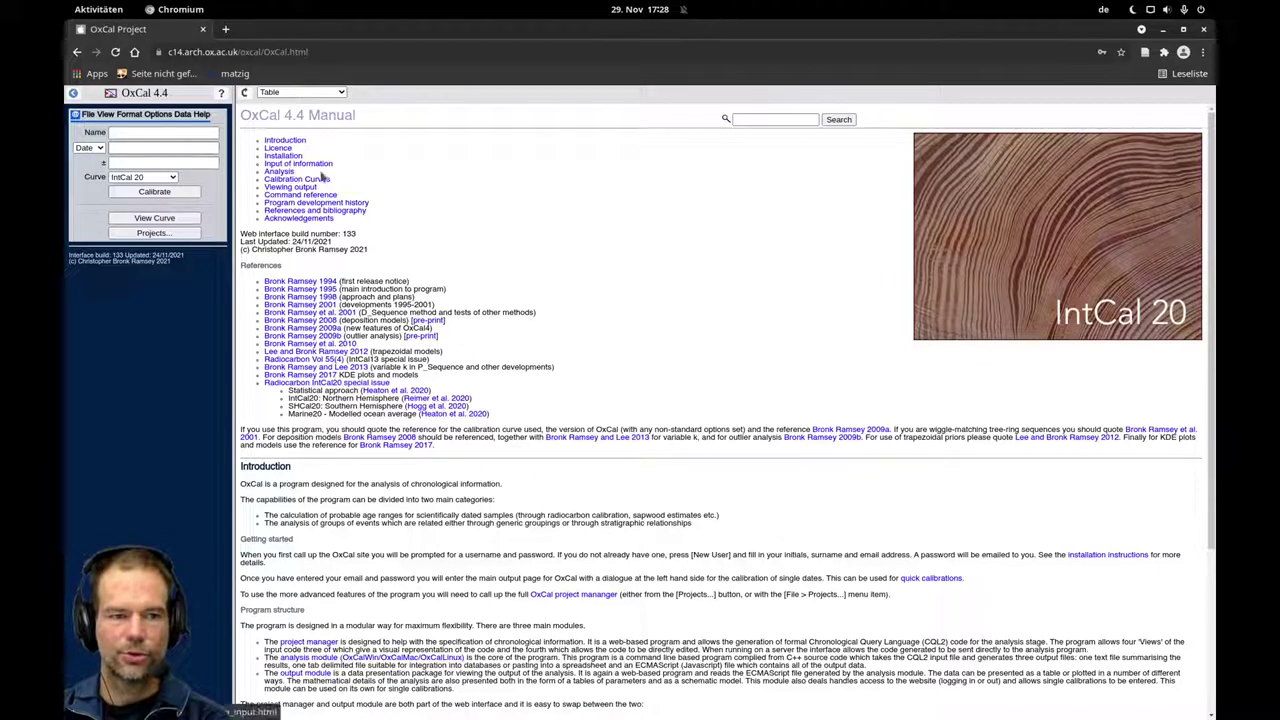
Tile the Prag-Miskovice PDF on the right and Chromium on the left, then scroll Table 46 right.
{"action": "mouse_move", "coordinate": [65, 2]}
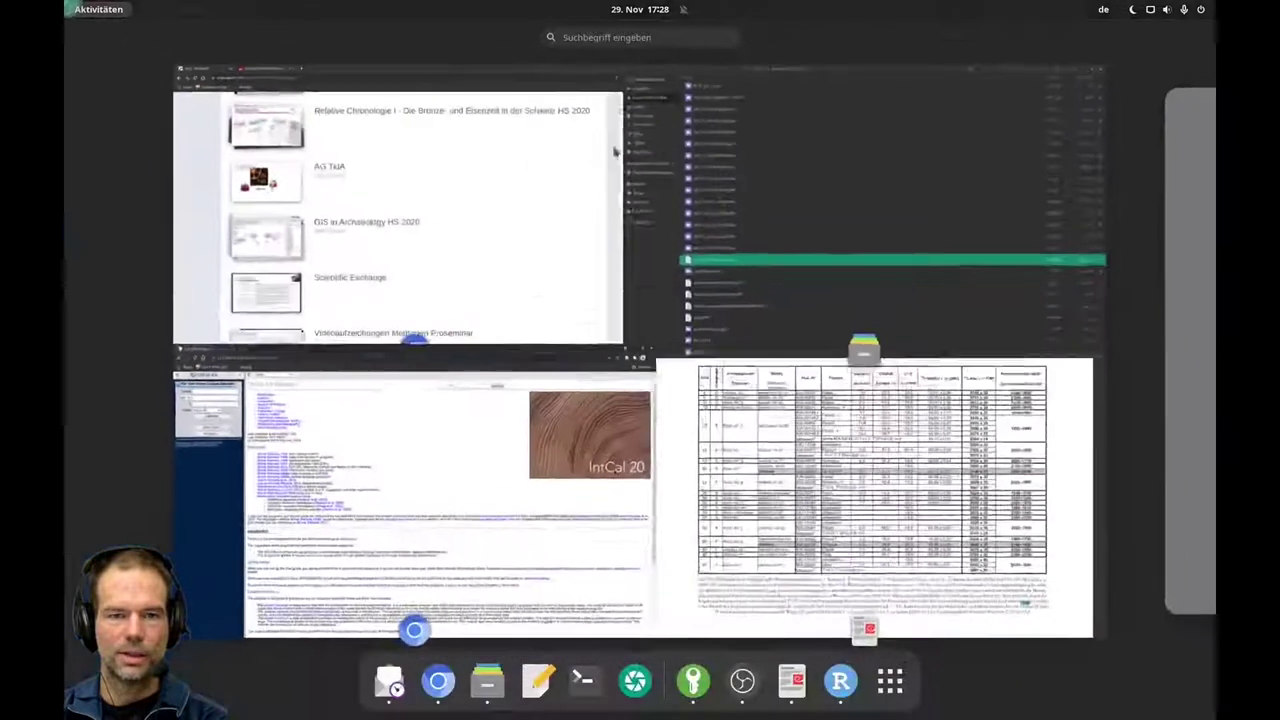
{"action": "left_click", "coordinate": [871, 491]}
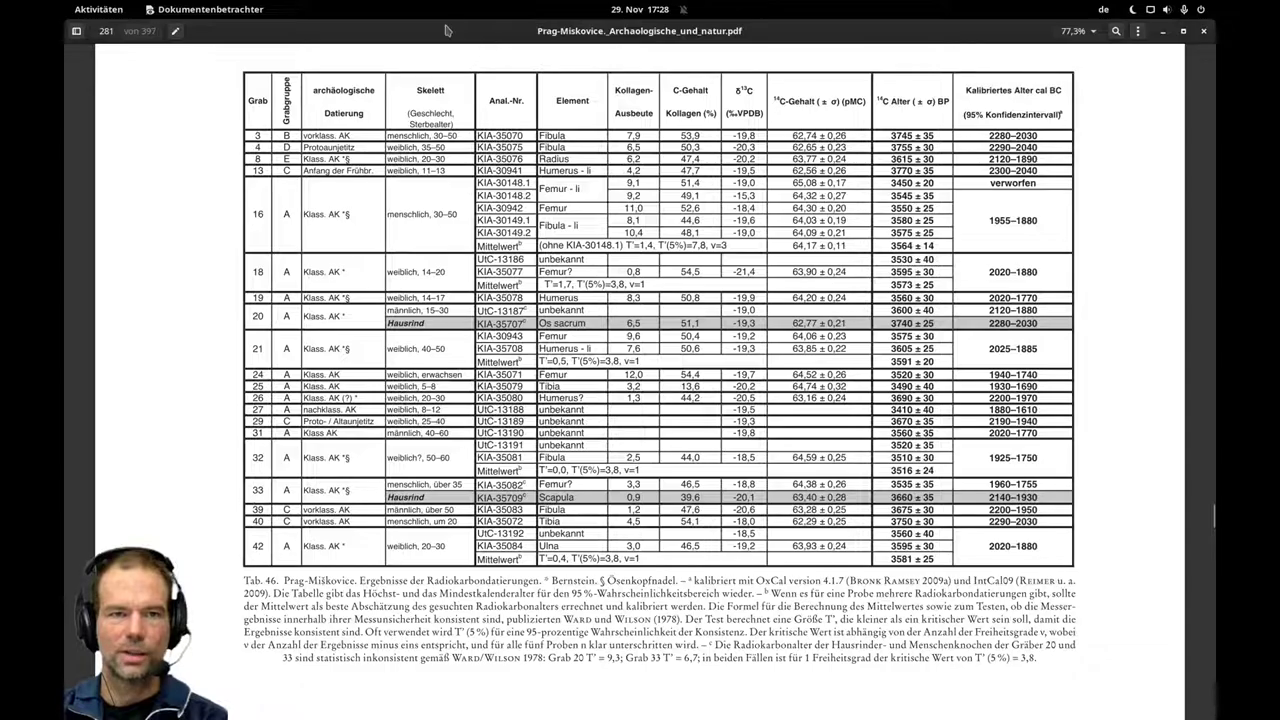
{"action": "left_click_drag", "start_coordinate": [447, 31], "coordinate": [1199, 108]}
{"action": "left_click_drag", "start_coordinate": [457, 30], "coordinate": [72, 170]}
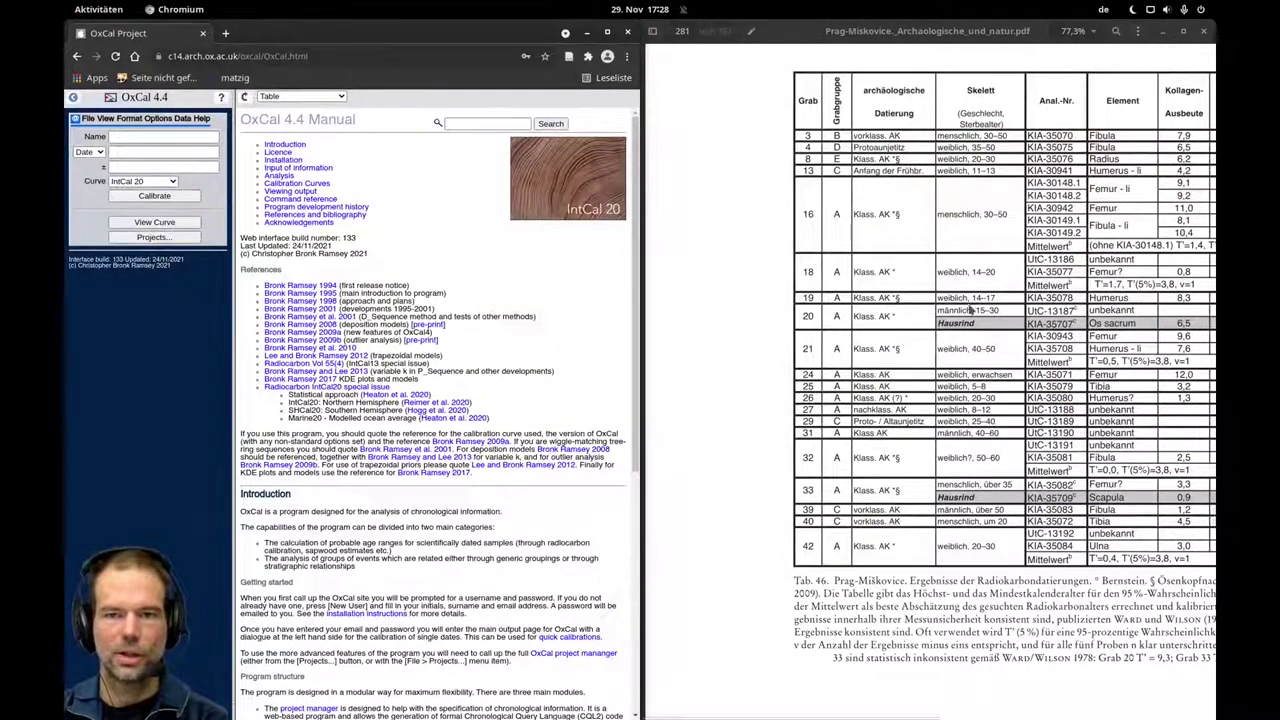
{"action": "left_click_drag", "start_coordinate": [889, 715], "coordinate": [954, 715]}
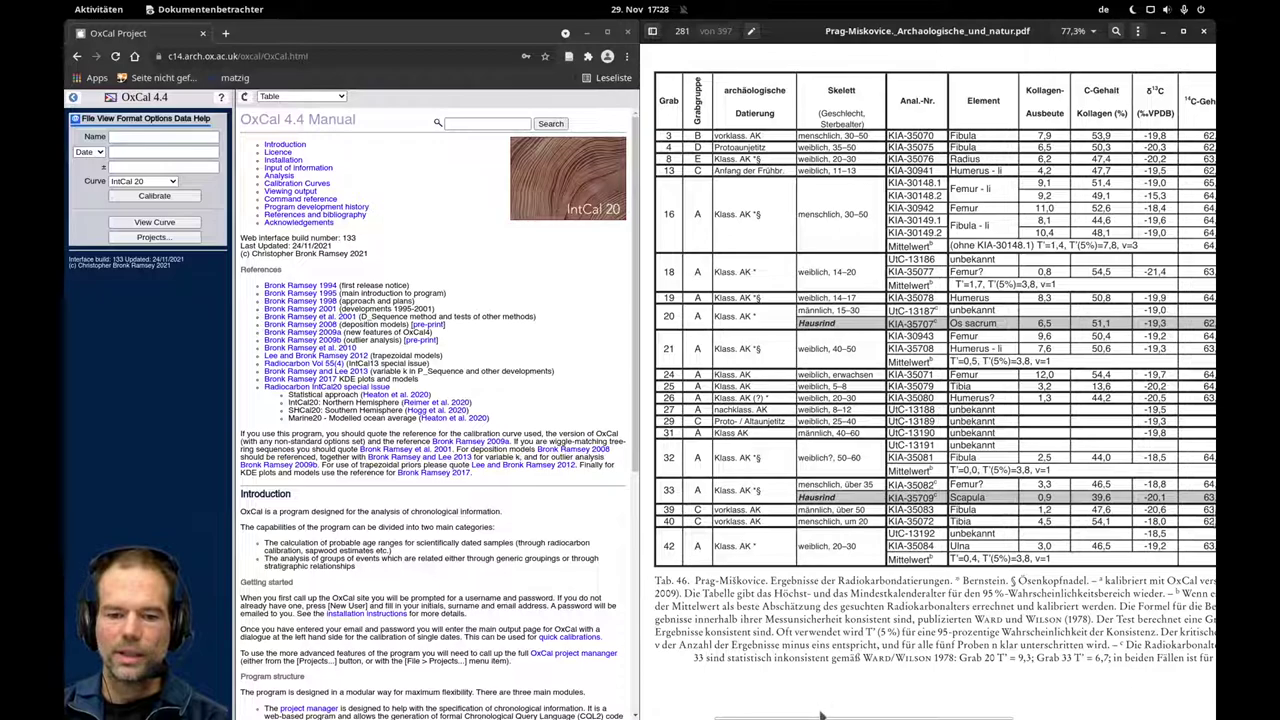
Enter KIA-35070 as the sample name, checking it against the PDF table.
{"action": "left_click", "coordinate": [126, 152]}
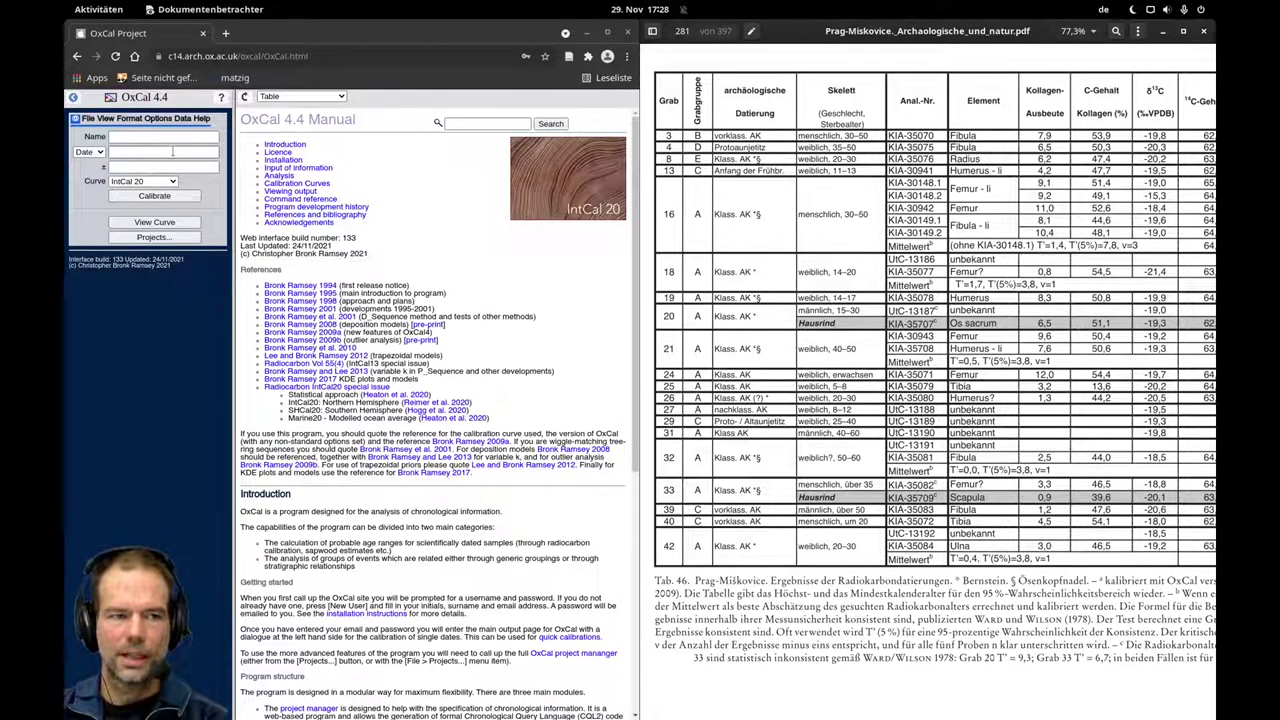
{"action": "left_click", "coordinate": [170, 167]}
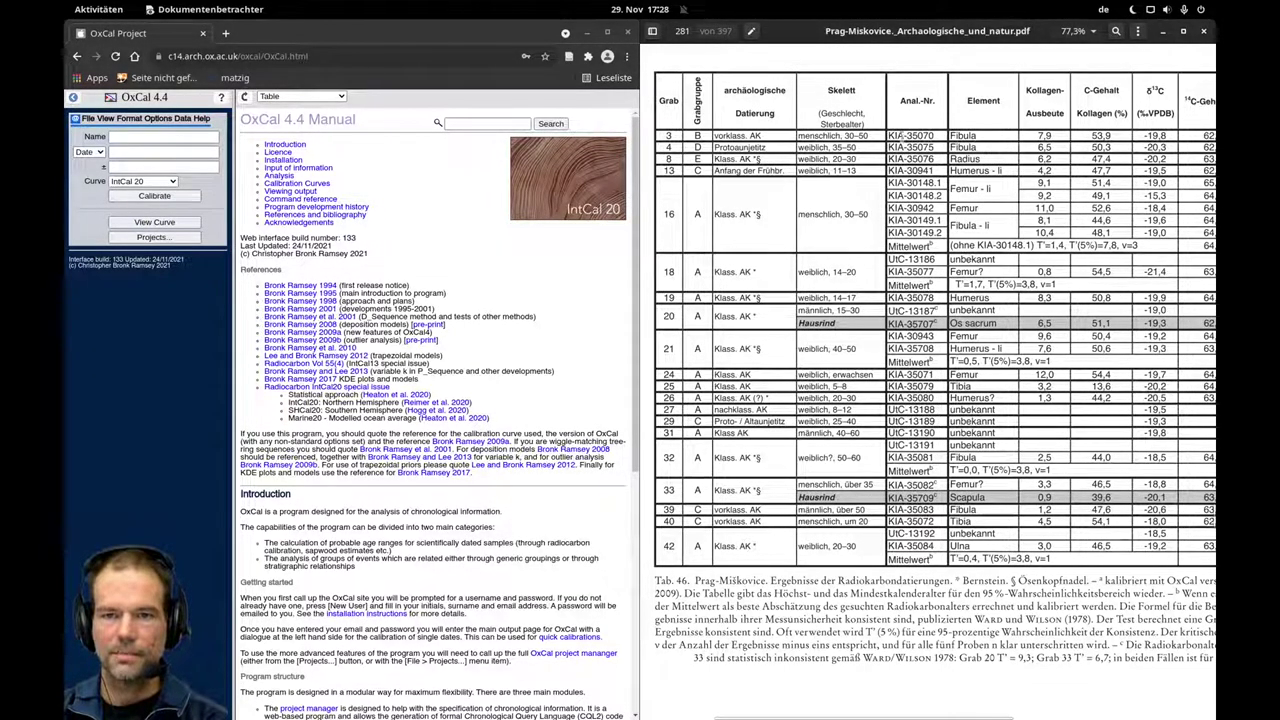
{"action": "left_click", "coordinate": [190, 138]}
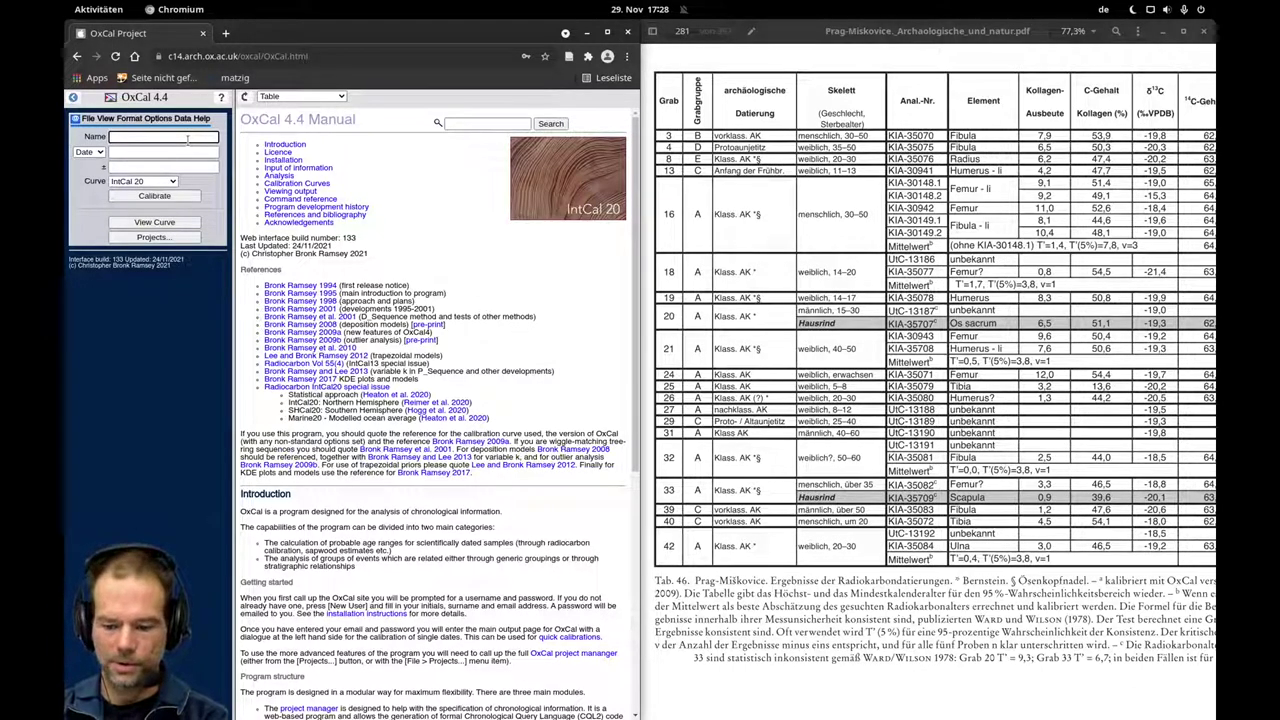
{"action": "type", "text": "KIA"}
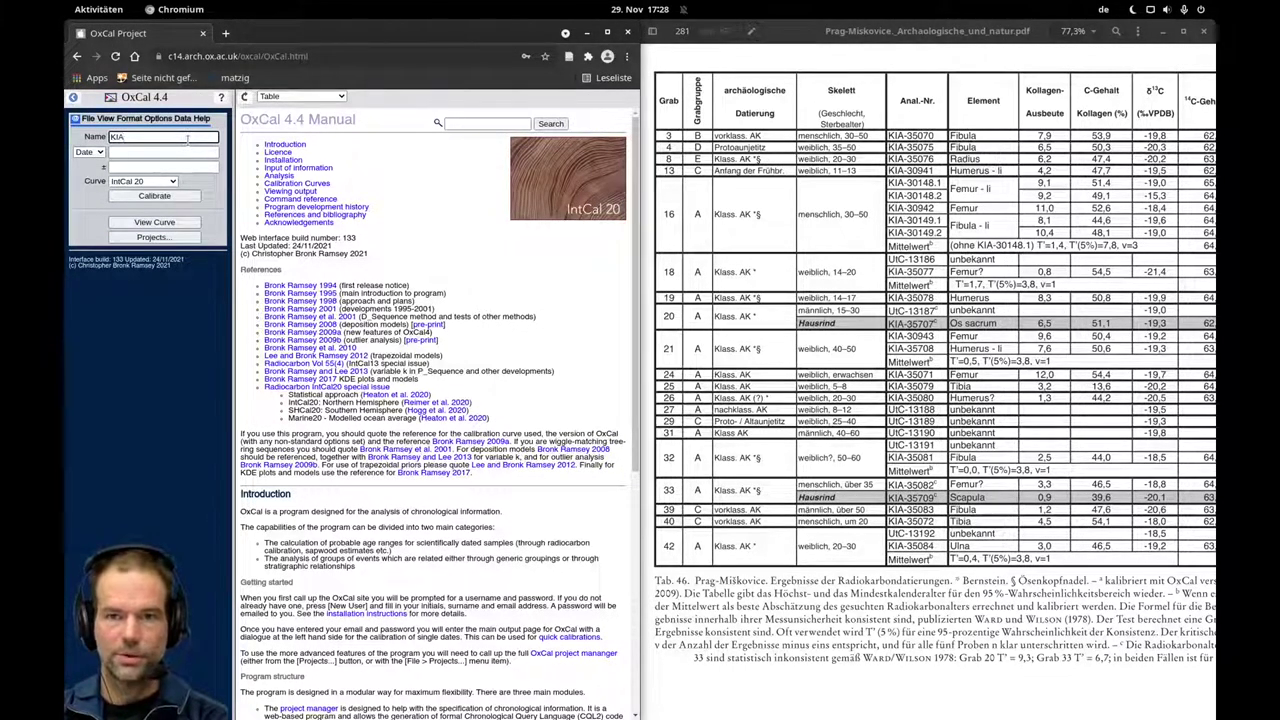
{"action": "type", "text": "-35"}
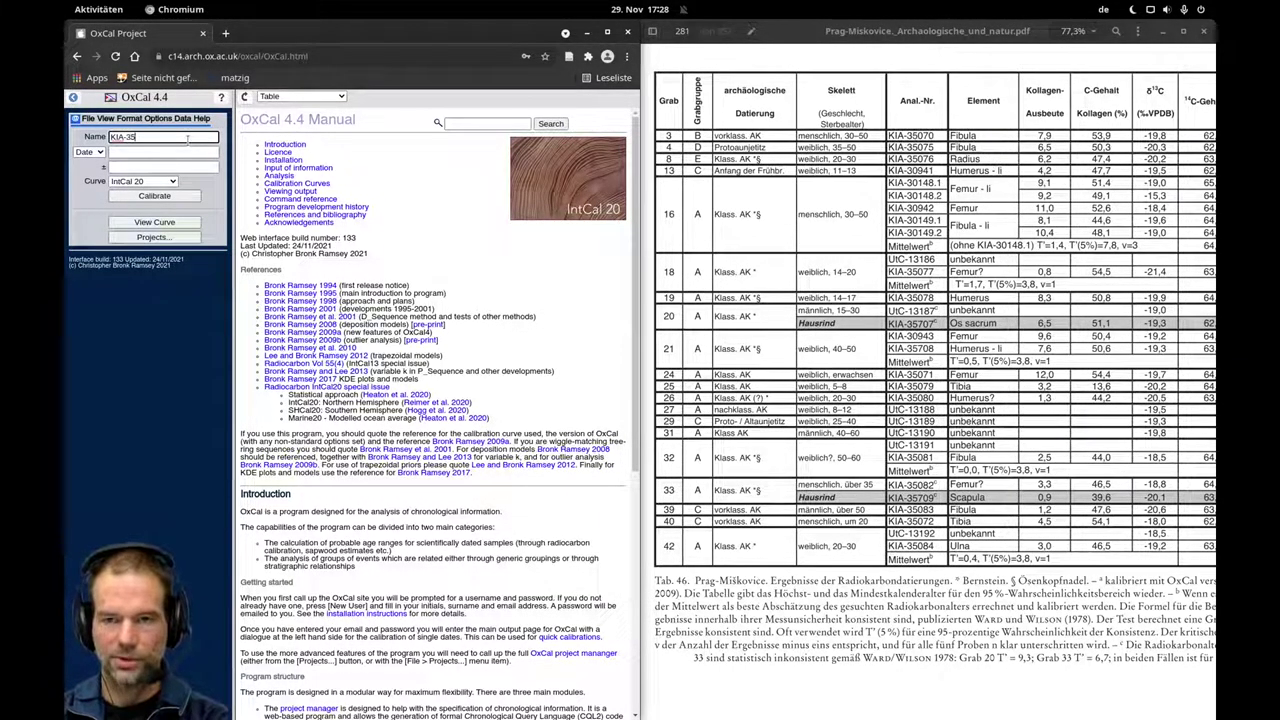
{"action": "type", "text": "07"}
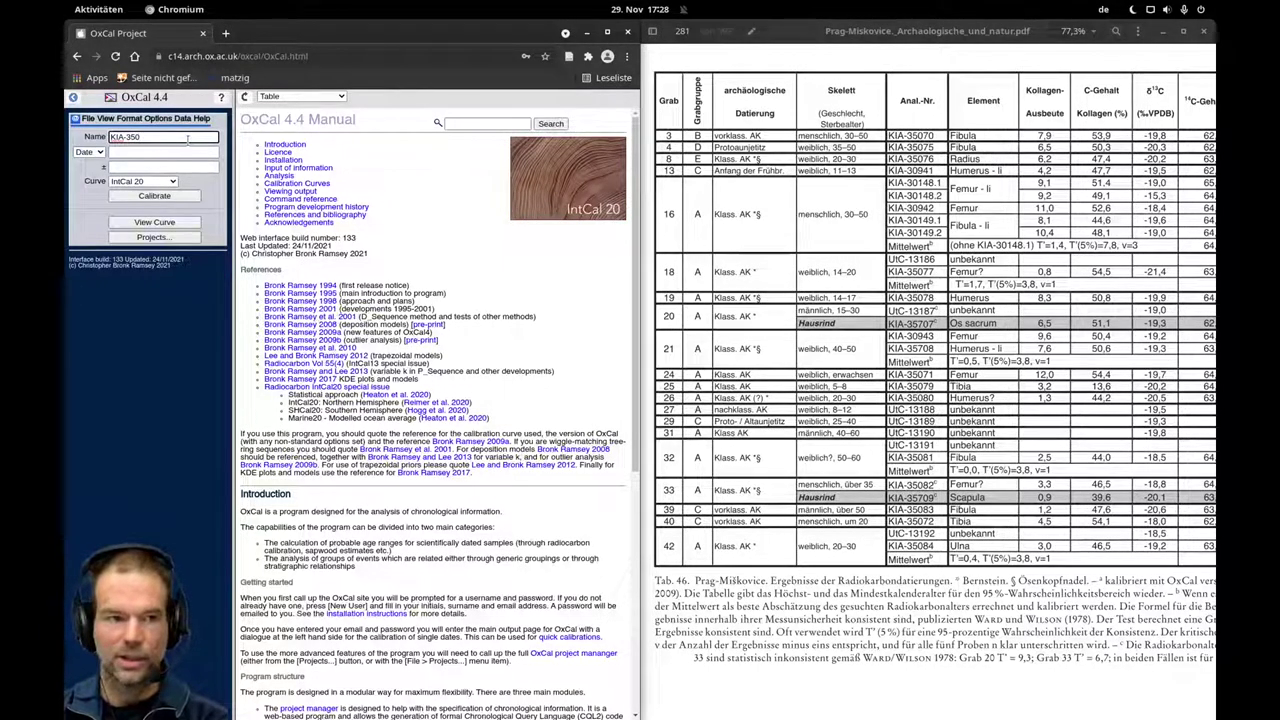
{"action": "type", "text": "0"}
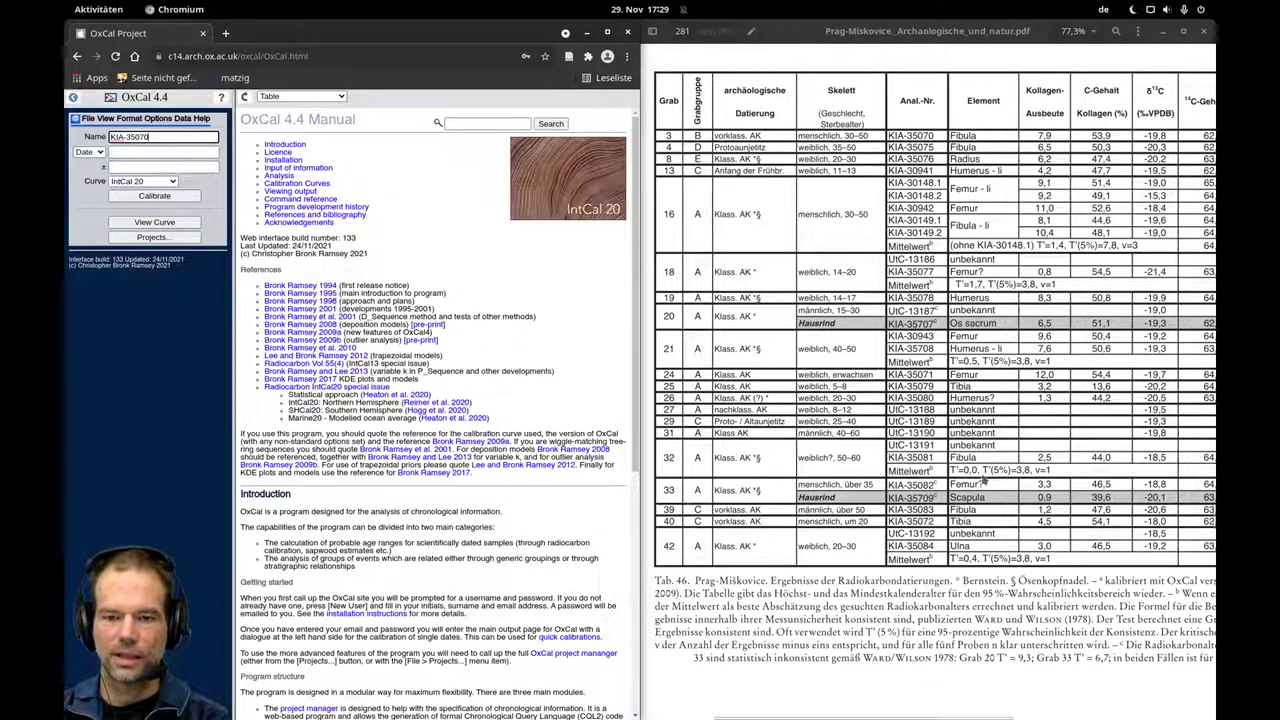
{"action": "left_click_drag", "start_coordinate": [870, 716], "coordinate": [1022, 716]}
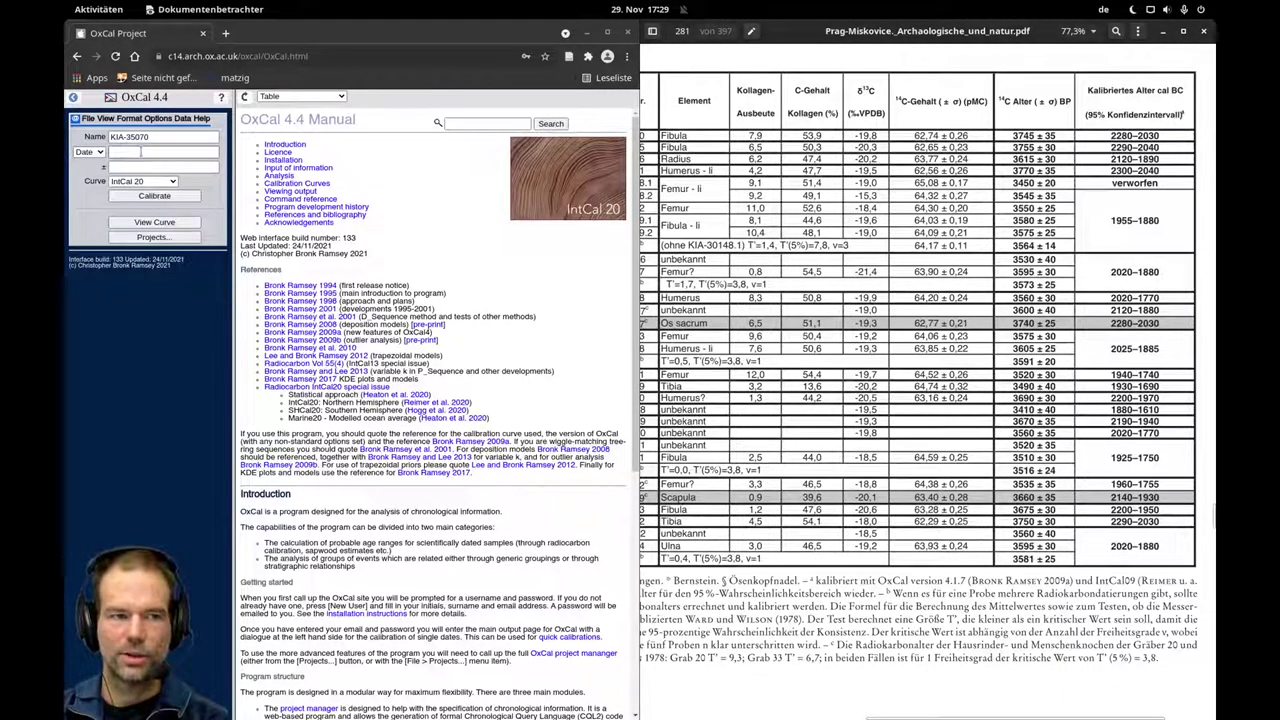
Enter the radiocarbon age 3745 with an error of ± 35.
{"action": "left_click", "coordinate": [141, 152]}
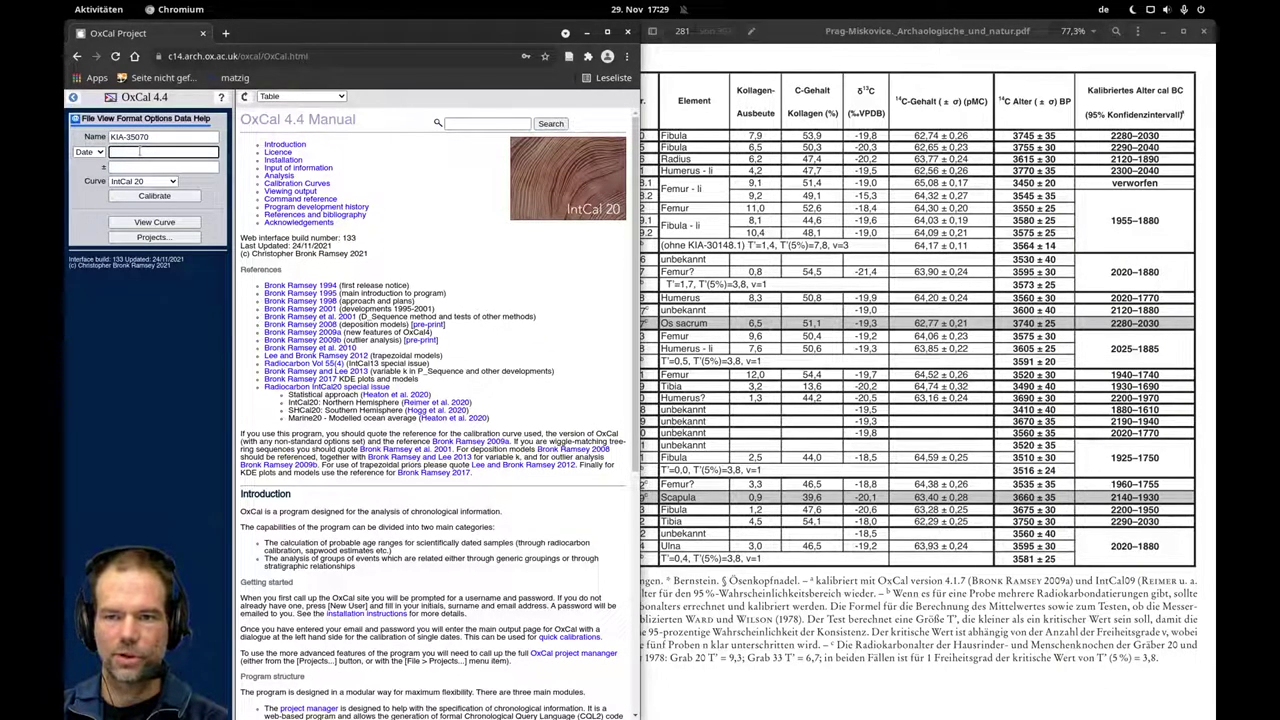
{"action": "type", "text": "37"}
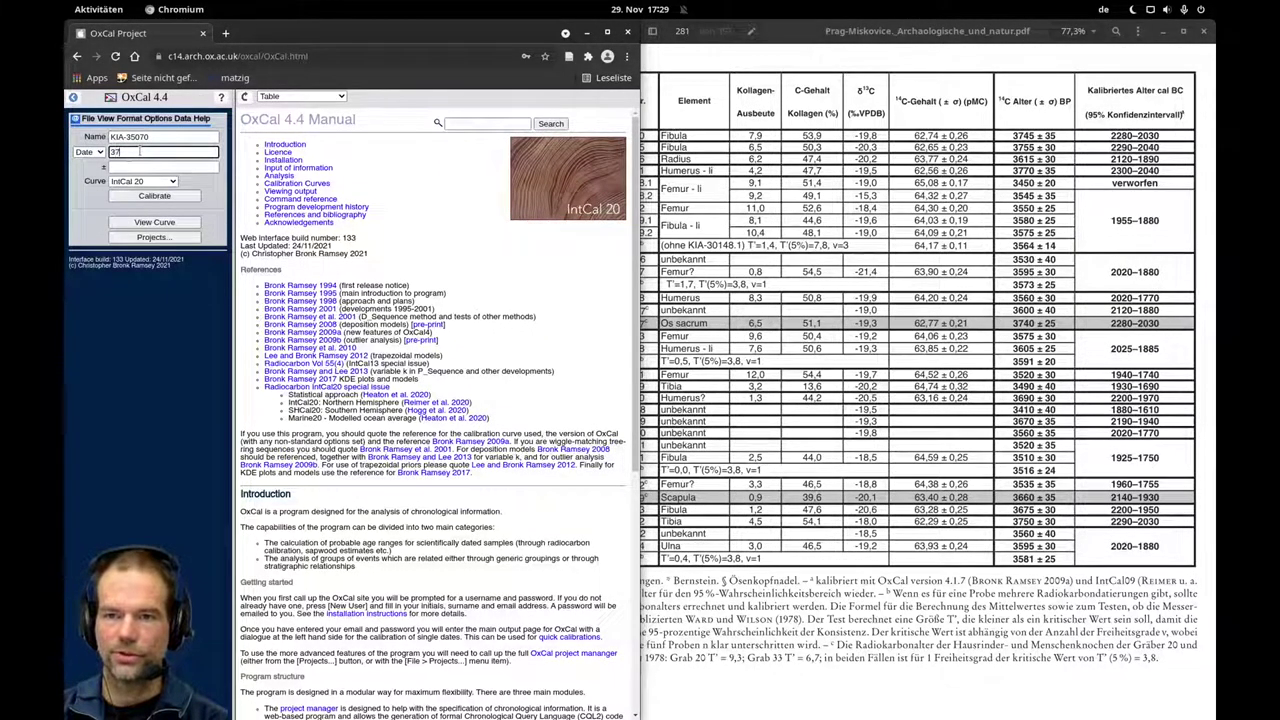
{"action": "type", "text": "45"}
{"action": "key", "text": "Tab"}
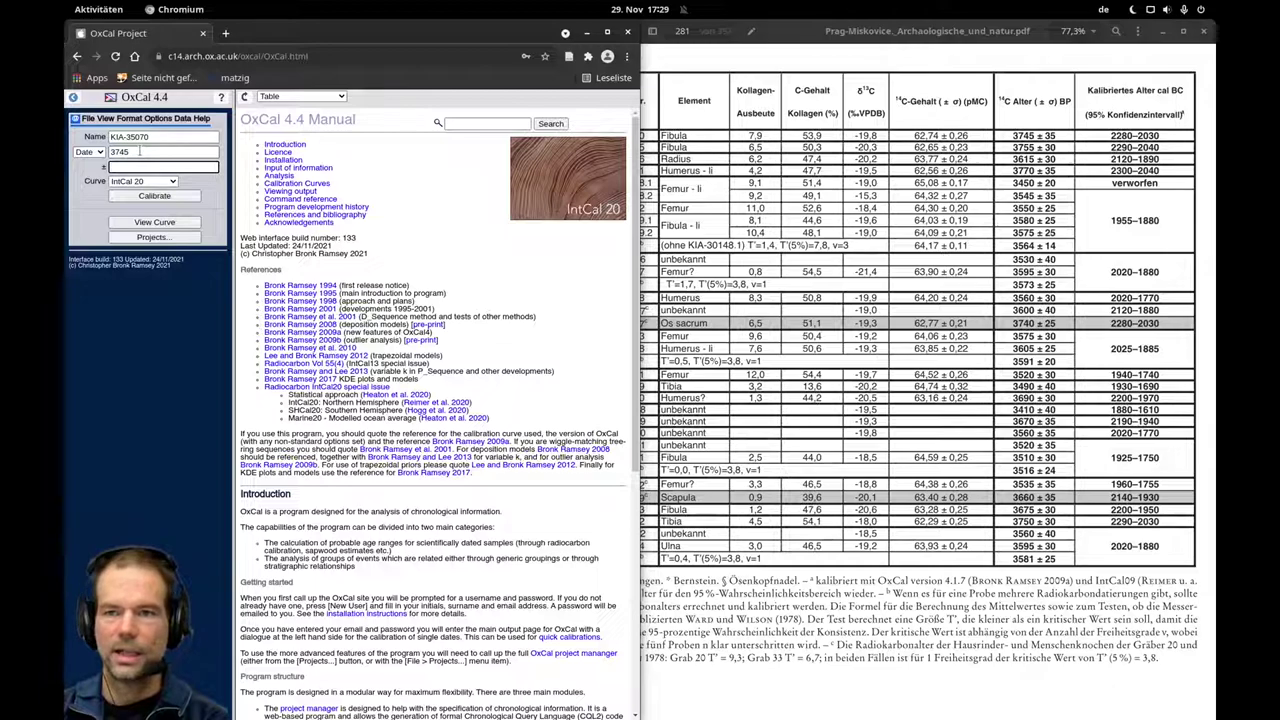
{"action": "type", "text": "35"}
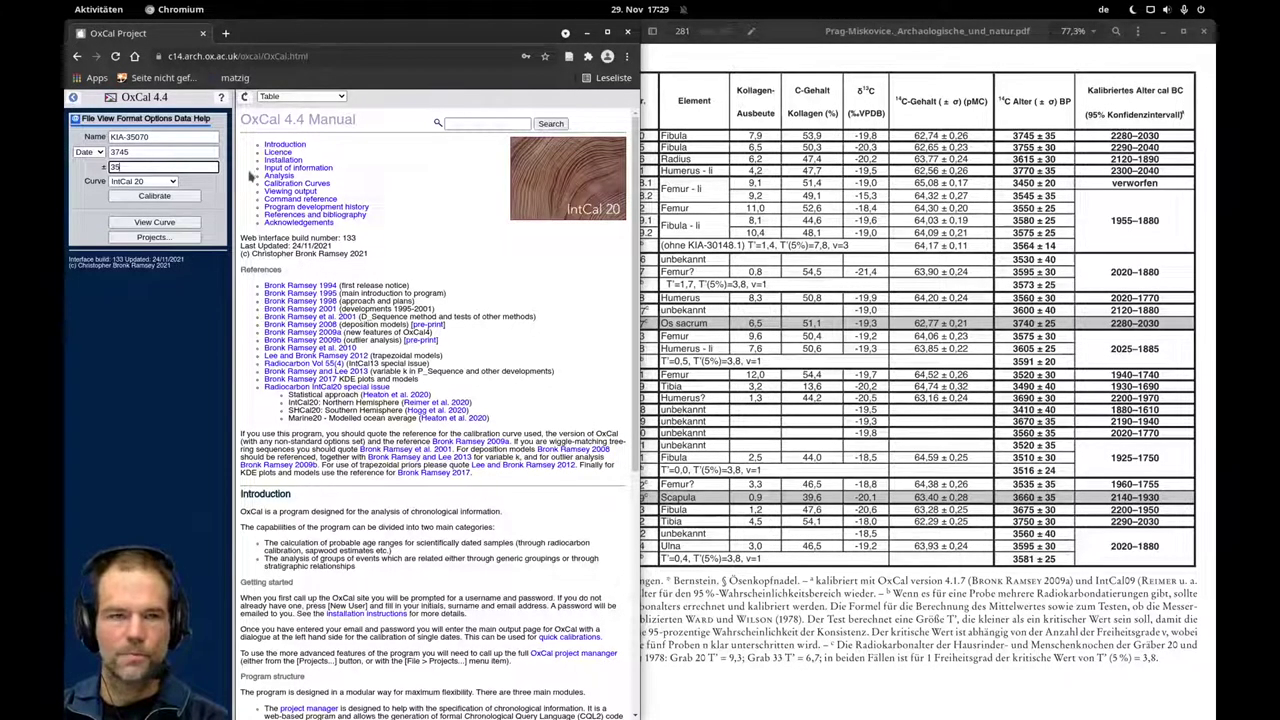
Maximize the Chromium window and reselect IntCal 20 from the Curve list.
{"action": "left_click_drag", "start_coordinate": [345, 32], "coordinate": [423, 12]}
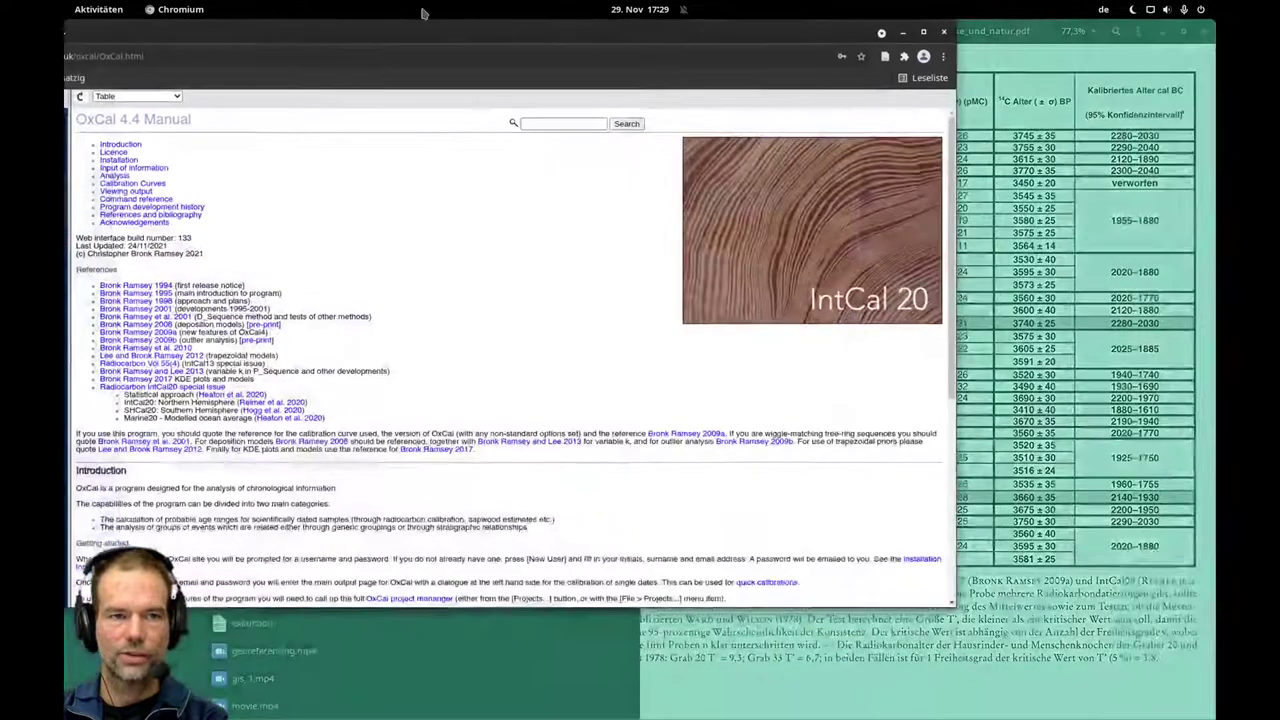
{"action": "left_click", "coordinate": [167, 177]}
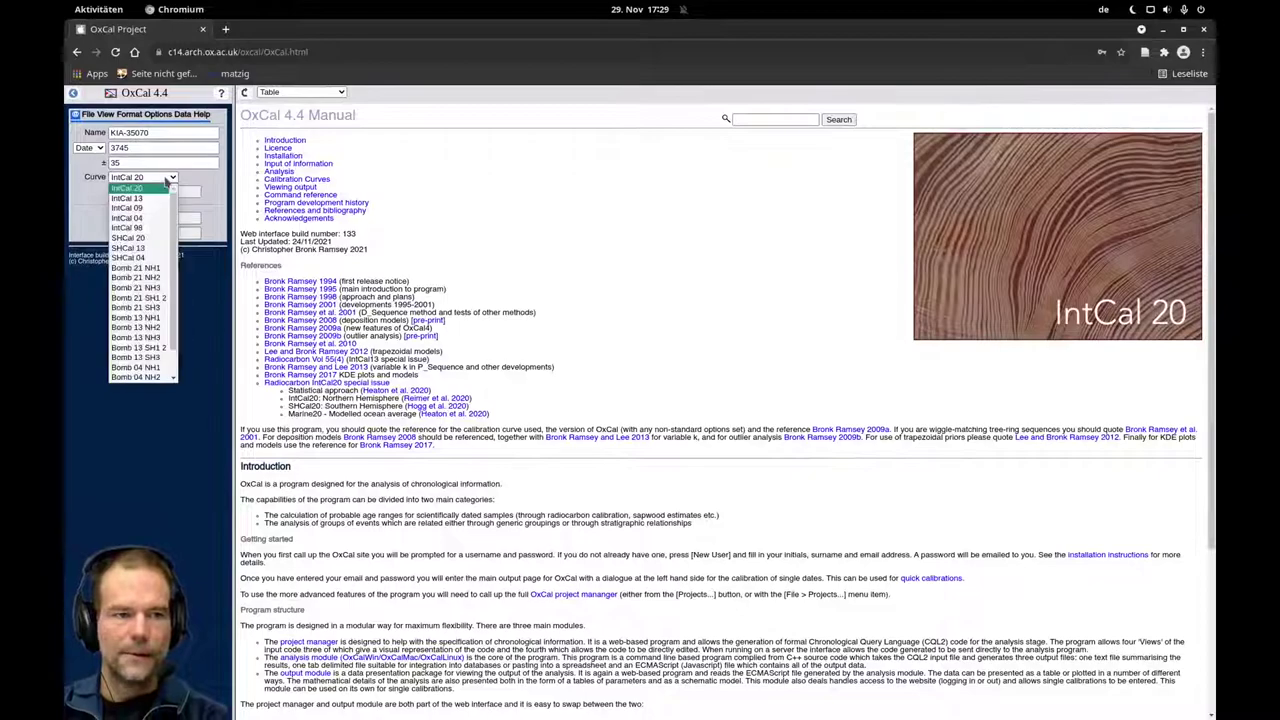
{"action": "scroll", "coordinate": [174, 224], "scroll_direction": "down", "scroll_amount": 1}
{"action": "scroll", "coordinate": [174, 224], "scroll_direction": "down", "scroll_amount": 2}
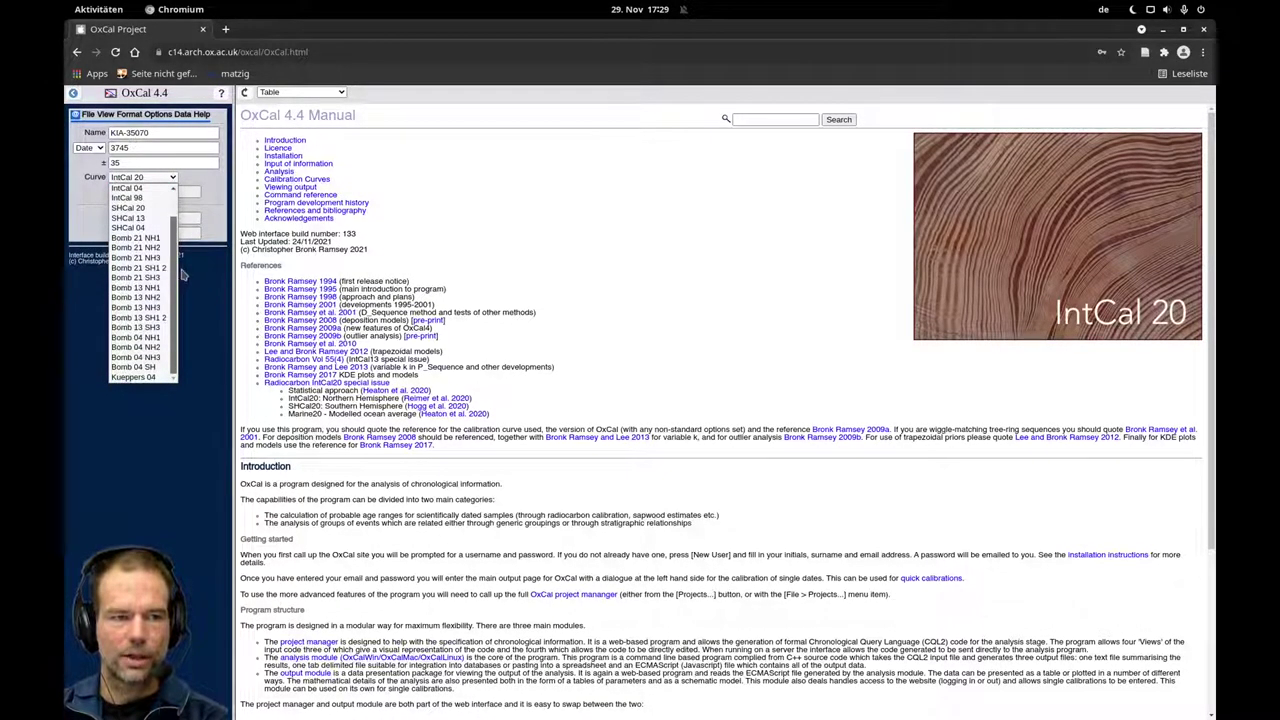
{"action": "scroll", "coordinate": [175, 278], "scroll_direction": "up", "scroll_amount": 3}
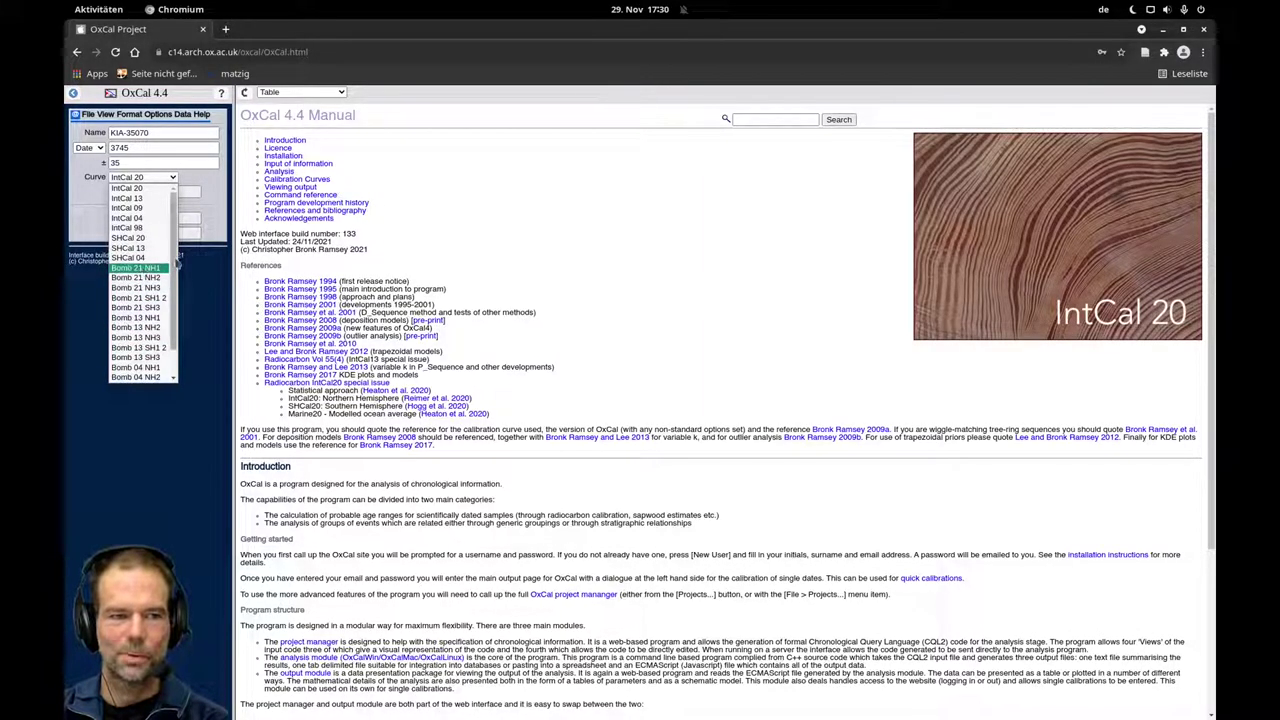
{"action": "scroll", "coordinate": [174, 264], "scroll_direction": "down", "scroll_amount": 1}
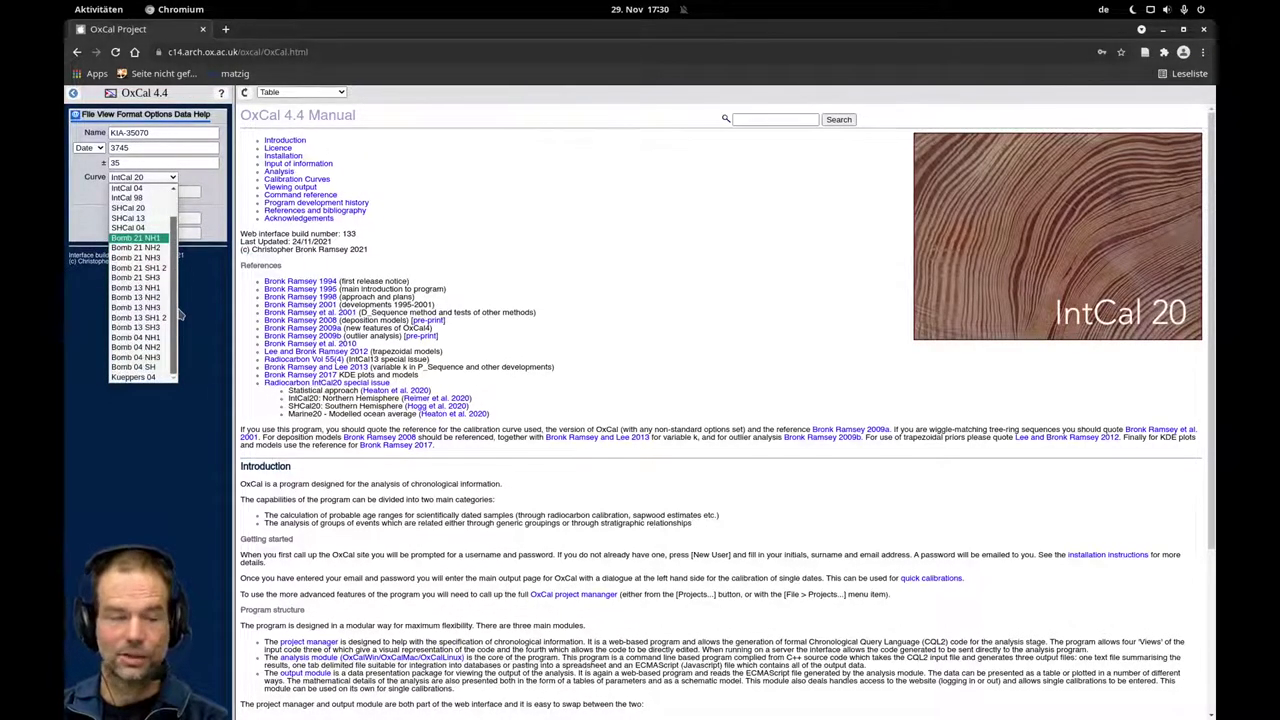
{"action": "scroll", "coordinate": [181, 280], "scroll_direction": "up", "scroll_amount": 1}
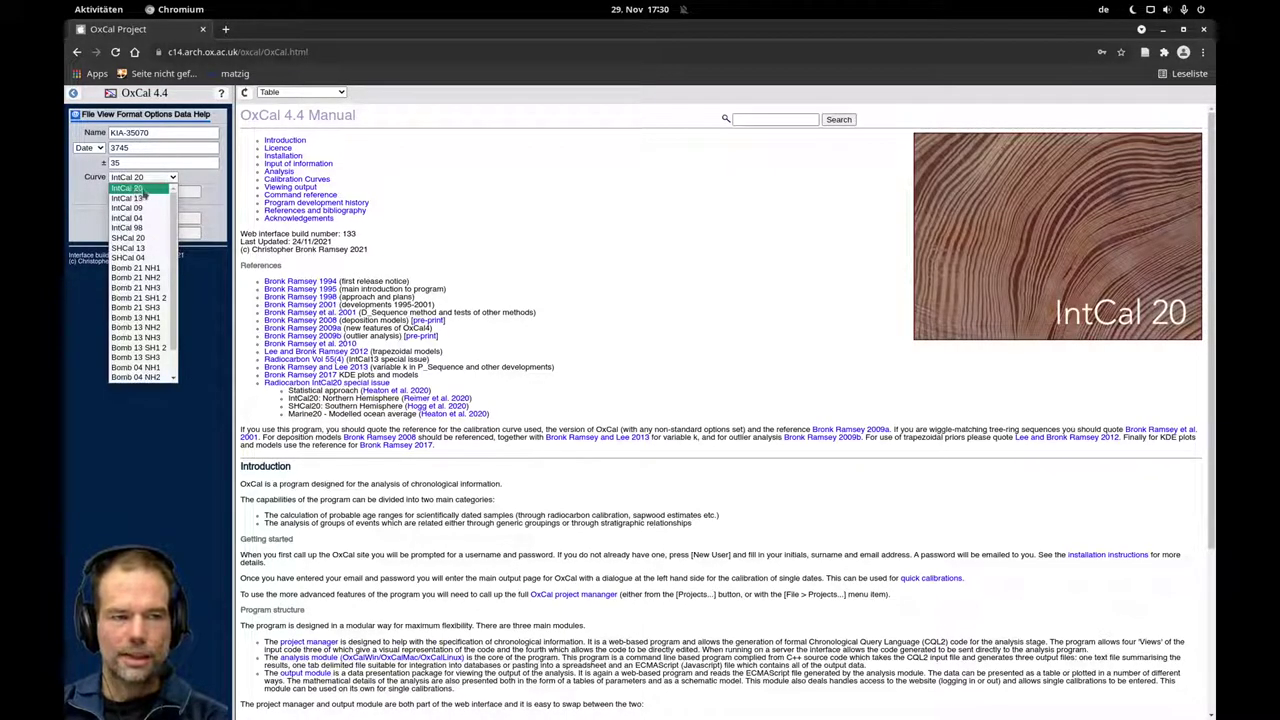
{"action": "left_click", "coordinate": [142, 189]}
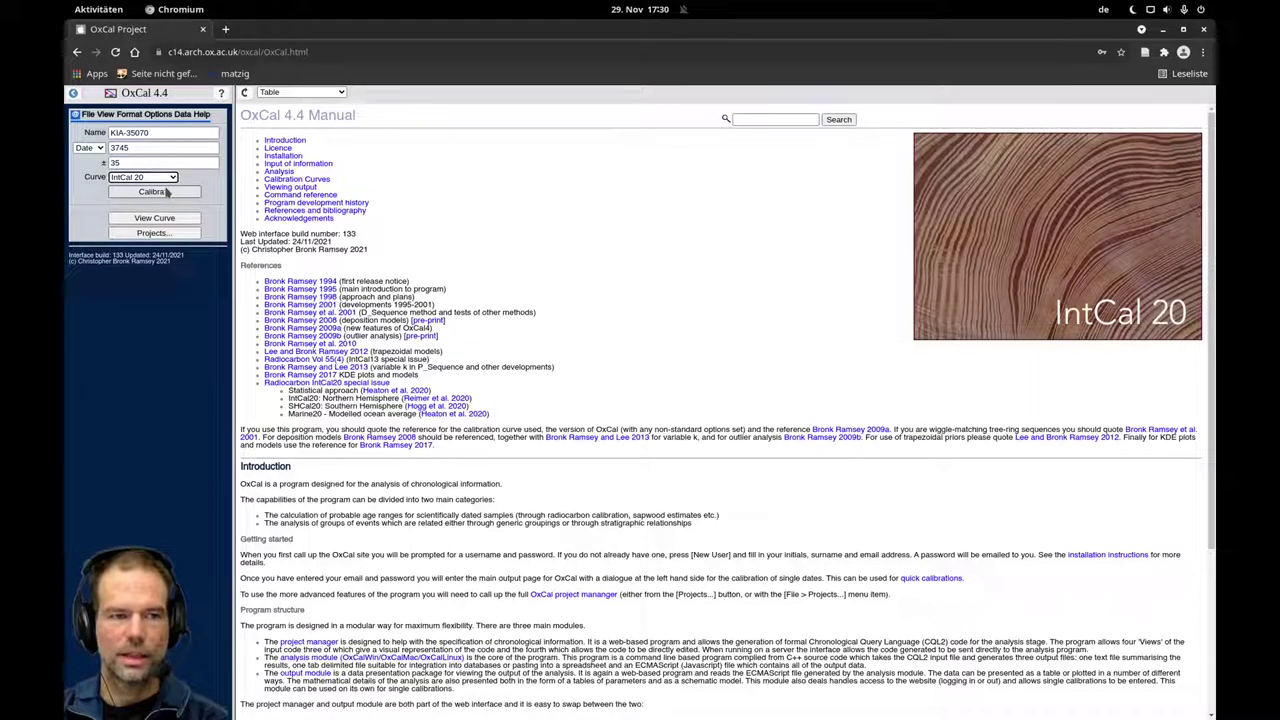
Calibrate KIA-35070 (3745 ± 35) against IntCal 20 to display its plot.
{"action": "left_click", "coordinate": [167, 192]}
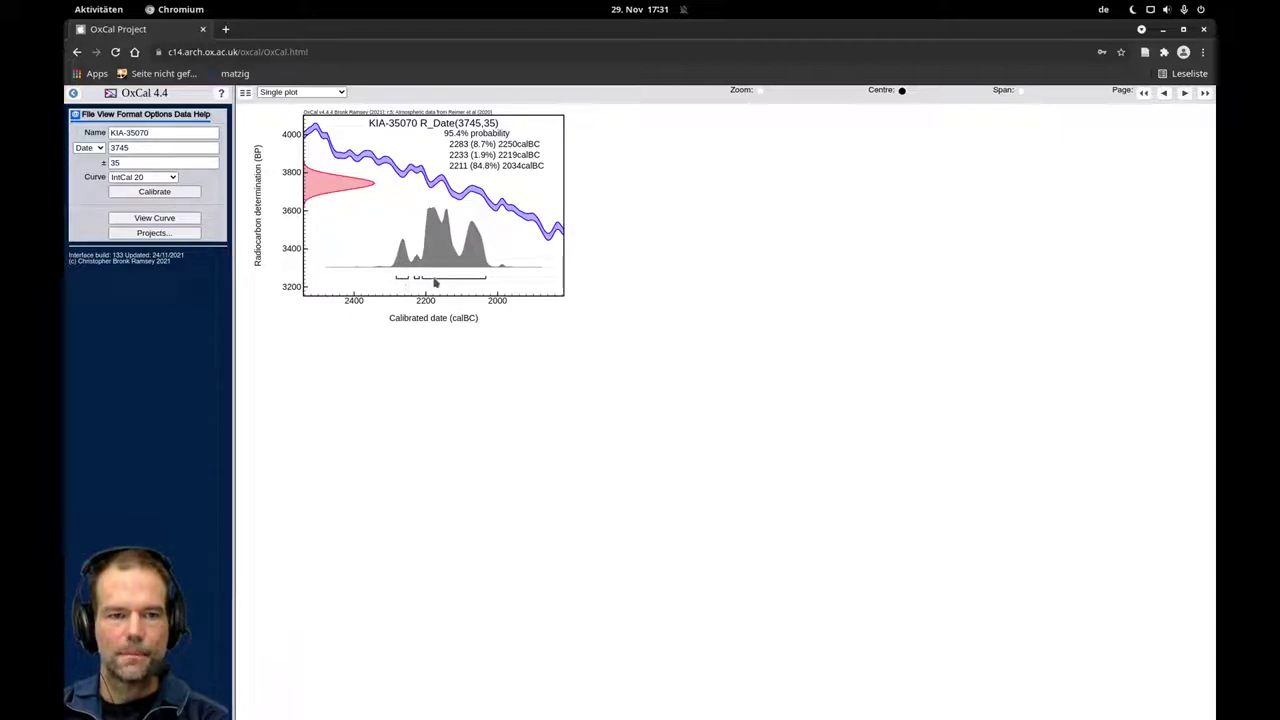
{"action": "left_click_drag", "start_coordinate": [444, 128], "coordinate": [451, 137]}
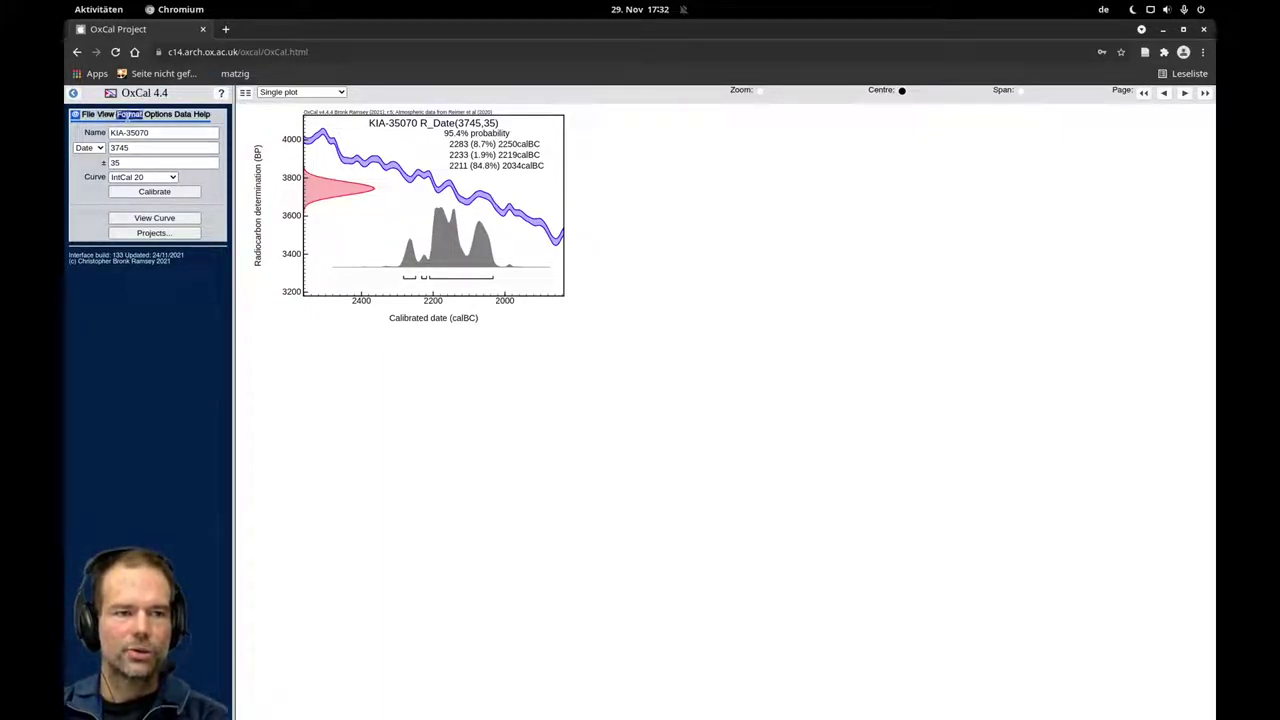
In Format, try the 68.3% and 99.7% ranges, leaving only Range 95.4 ticked.
{"action": "left_click", "coordinate": [129, 115]}
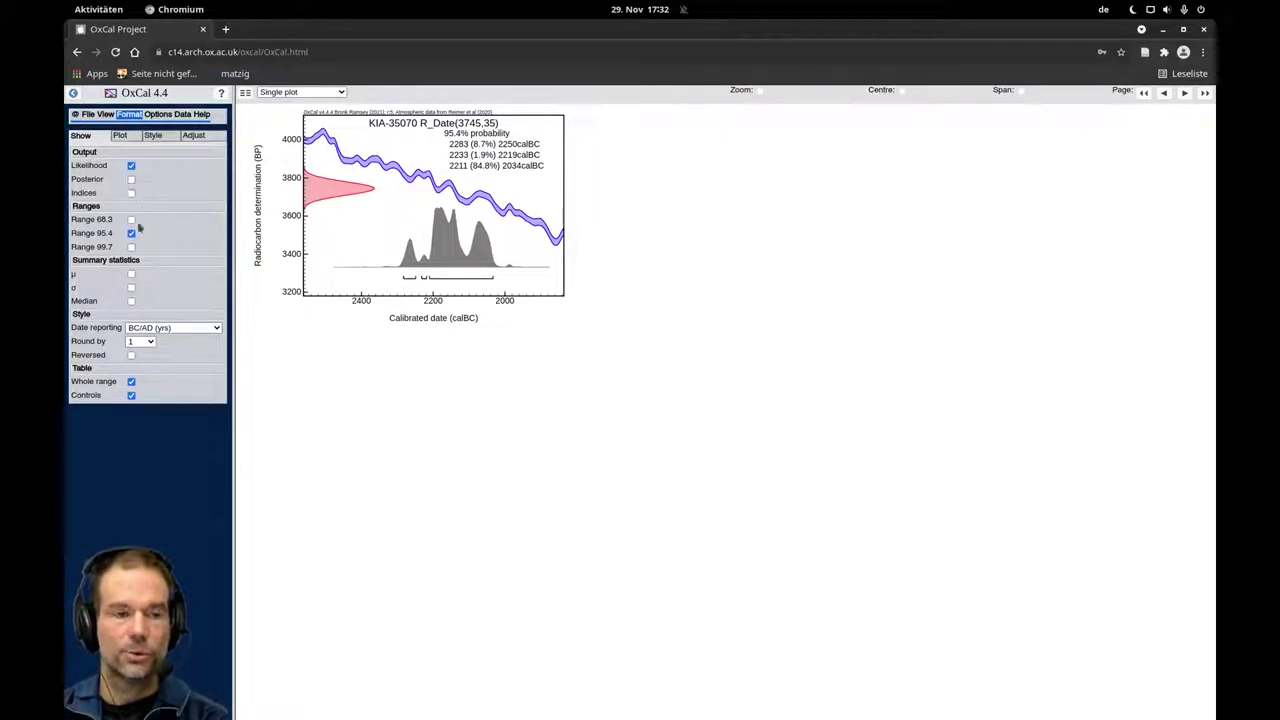
{"action": "left_click", "coordinate": [131, 220]}
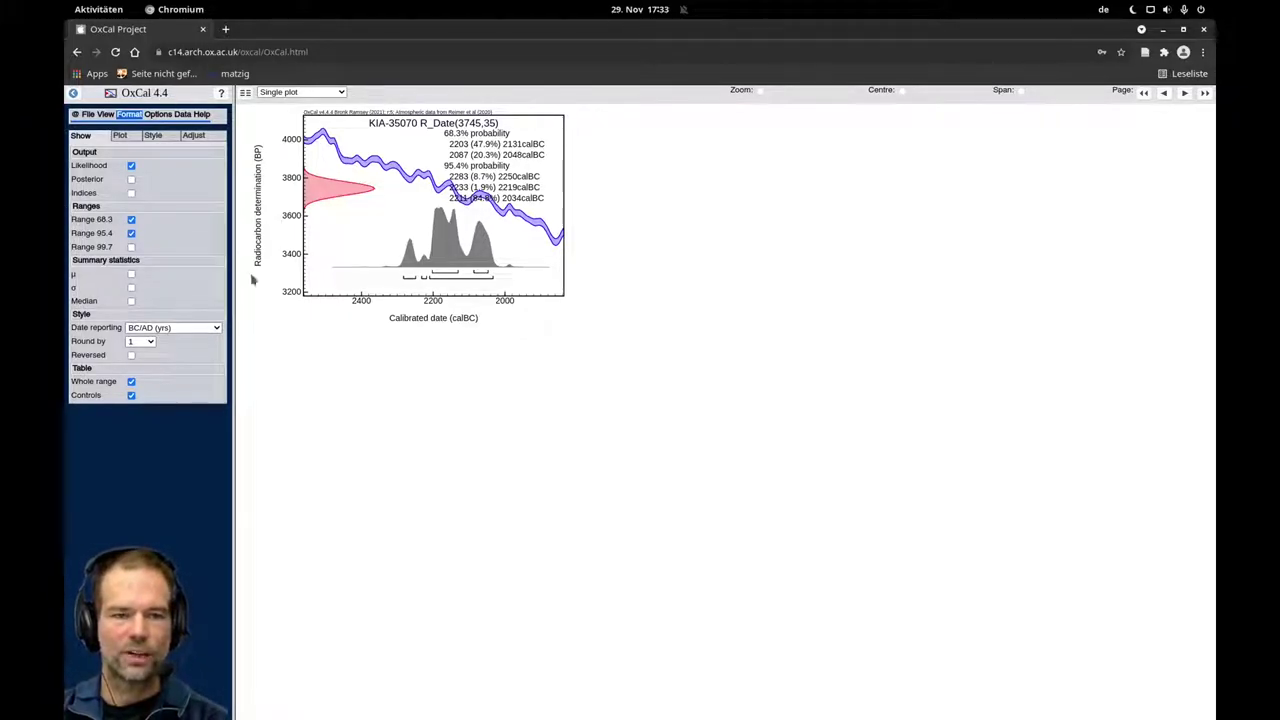
{"action": "left_click", "coordinate": [131, 220]}
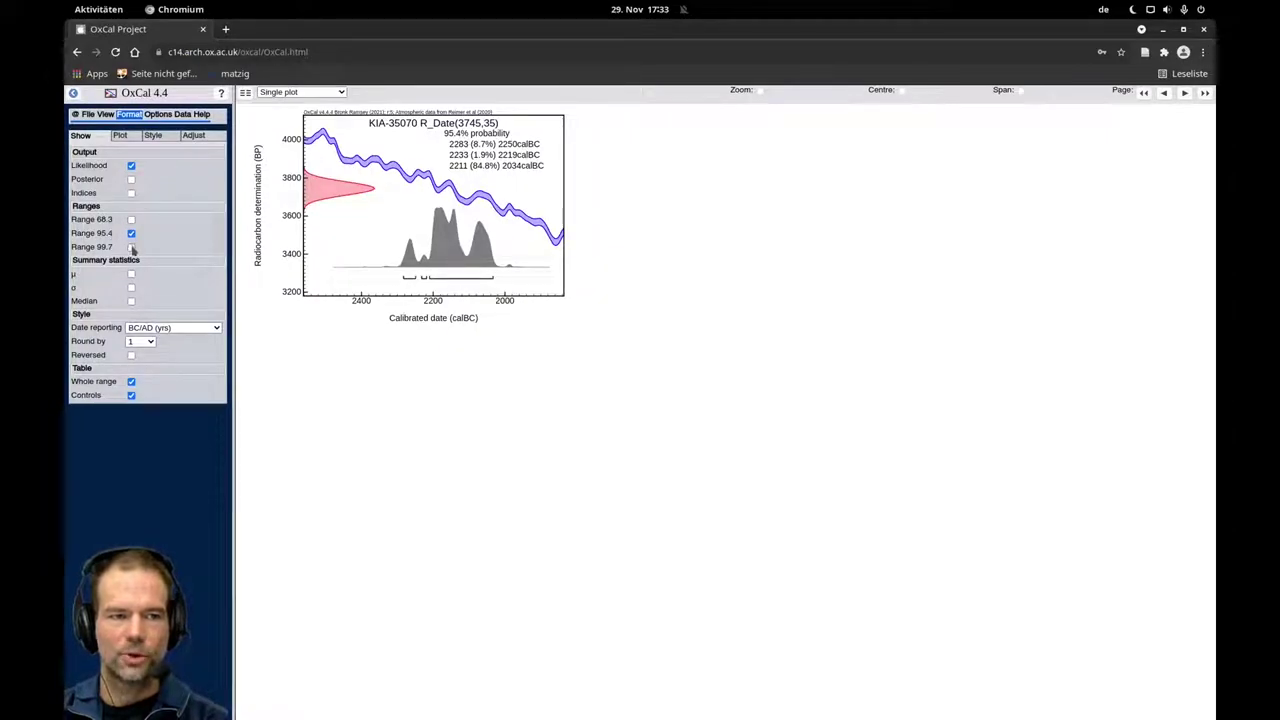
{"action": "left_click", "coordinate": [131, 247]}
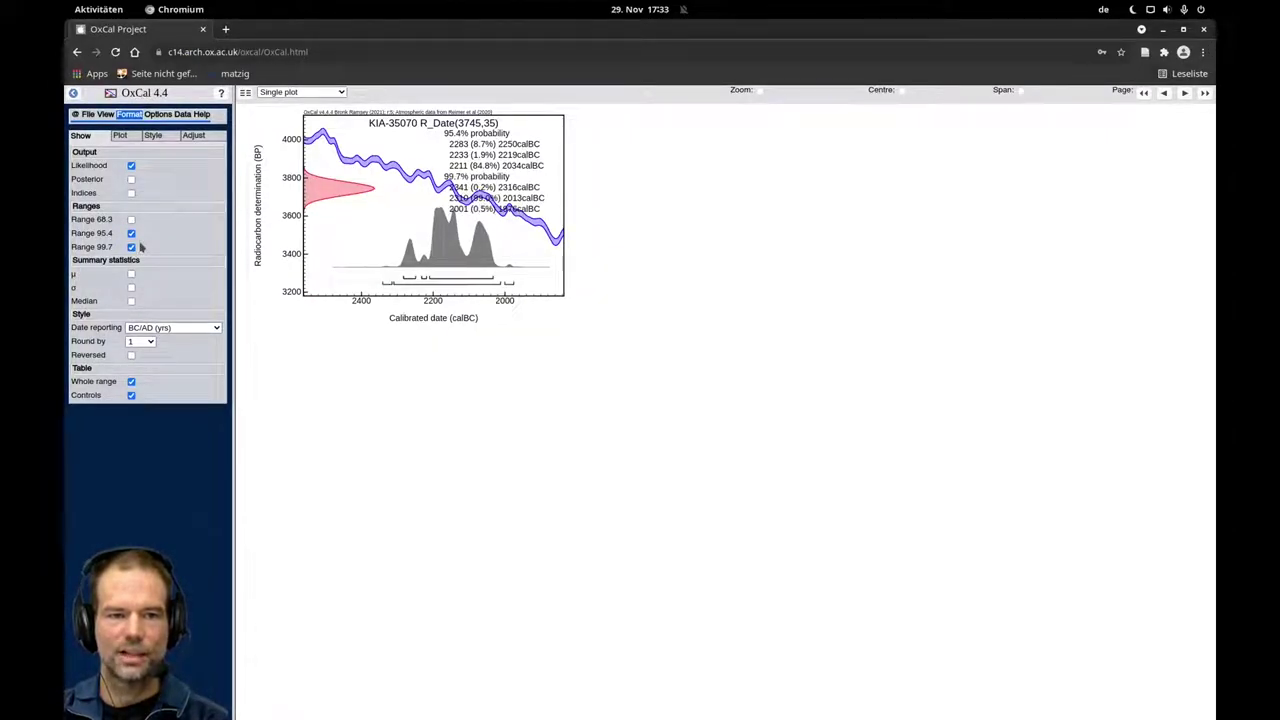
{"action": "left_click", "coordinate": [131, 233]}
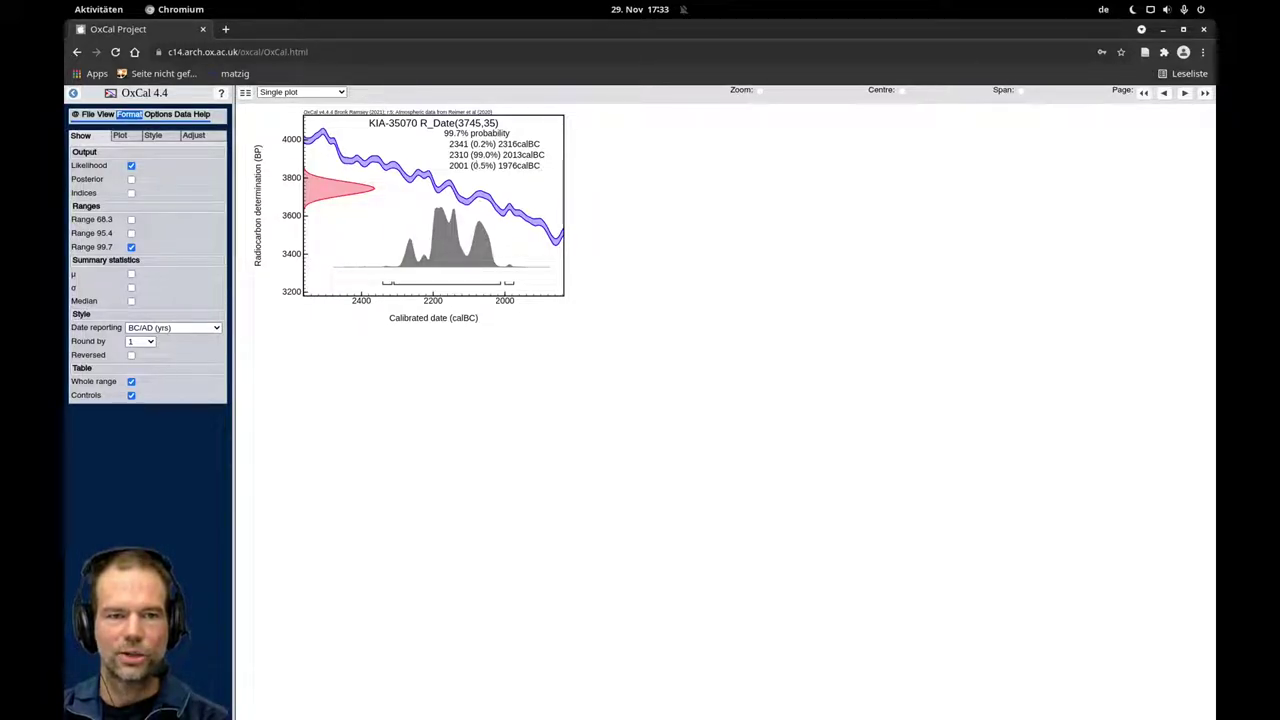
{"action": "left_click", "coordinate": [131, 233]}
{"action": "left_click", "coordinate": [131, 246]}
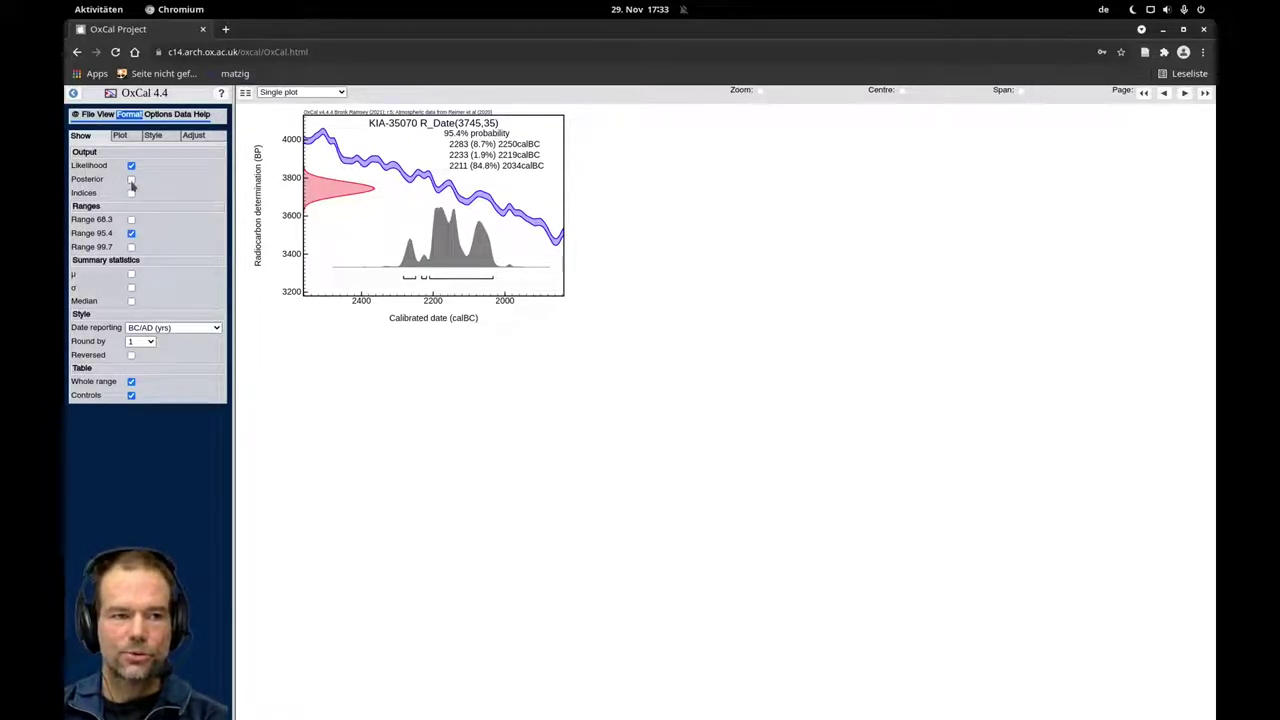
{"action": "left_click", "coordinate": [131, 180]}
{"action": "left_click", "coordinate": [131, 193]}
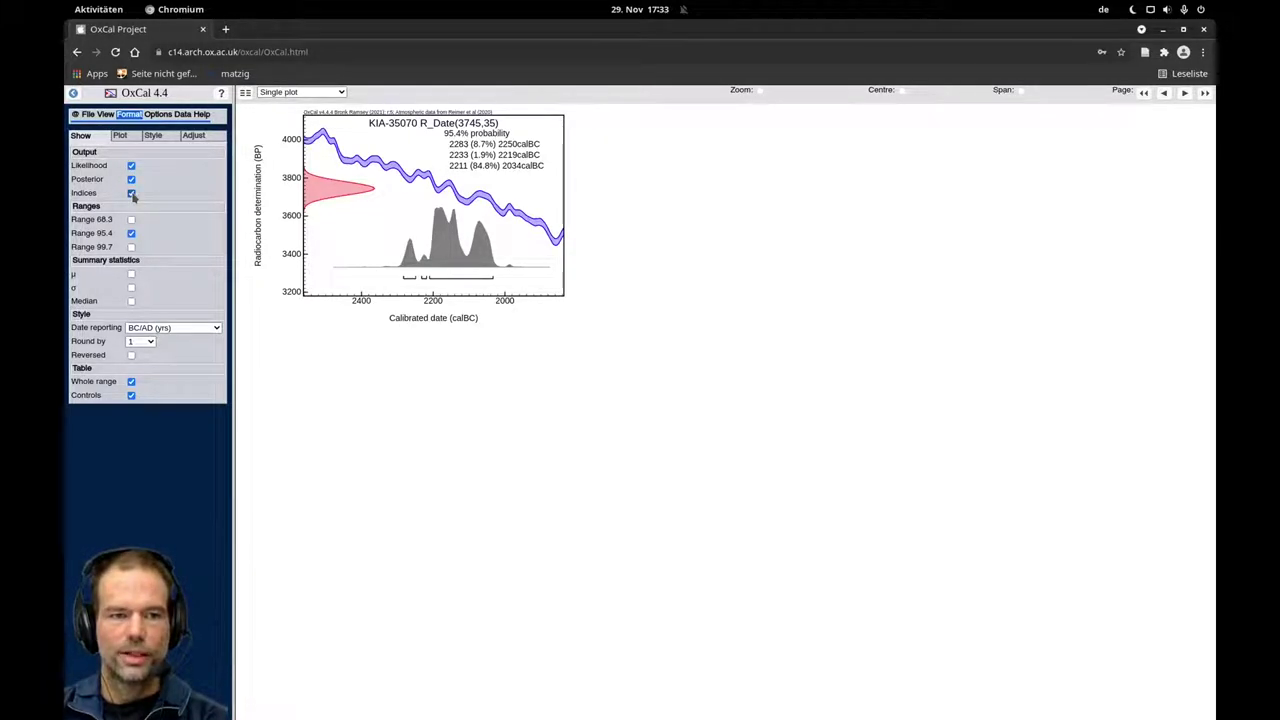
{"action": "left_click", "coordinate": [131, 193]}
{"action": "left_click", "coordinate": [131, 180]}
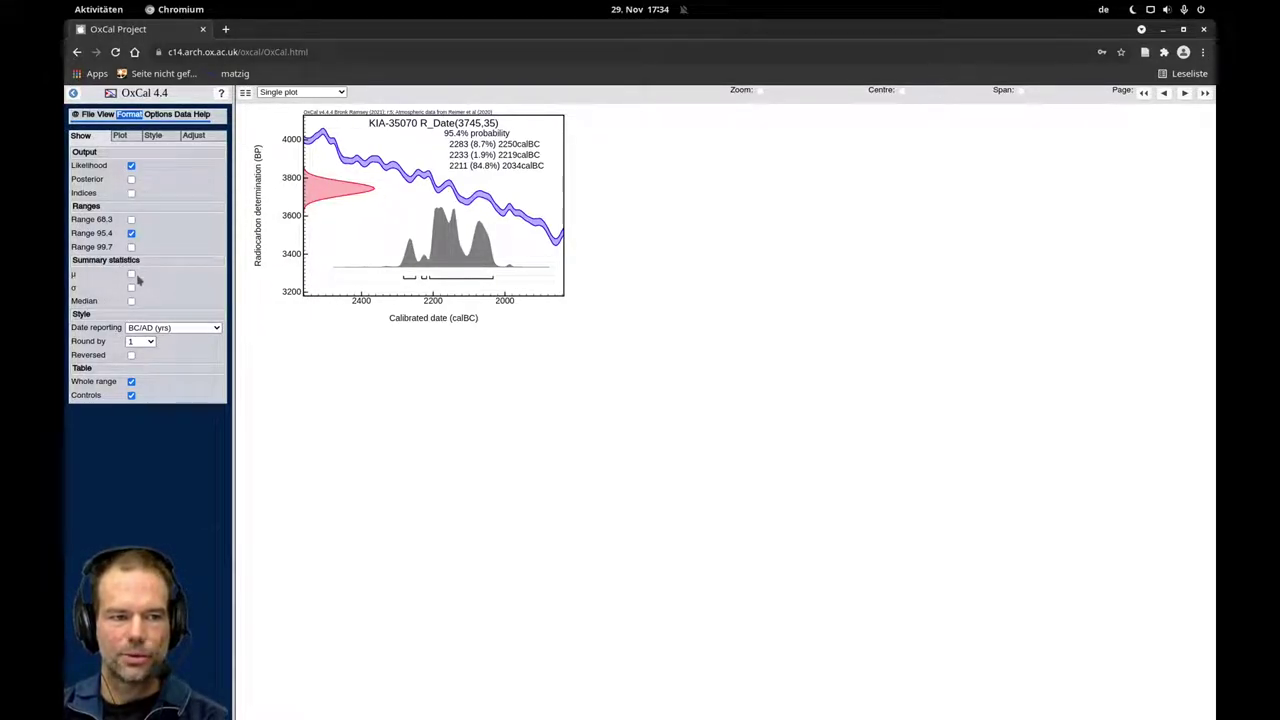
{"action": "left_click", "coordinate": [131, 275]}
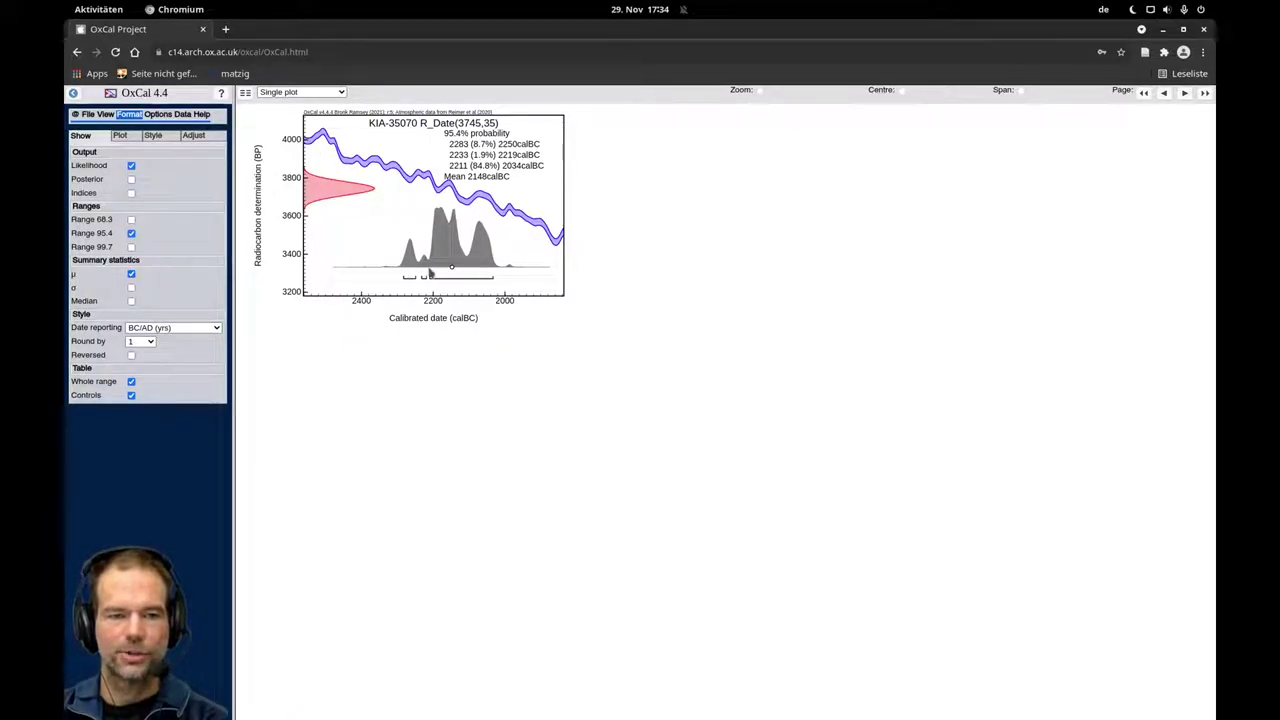
{"action": "left_click", "coordinate": [131, 288]}
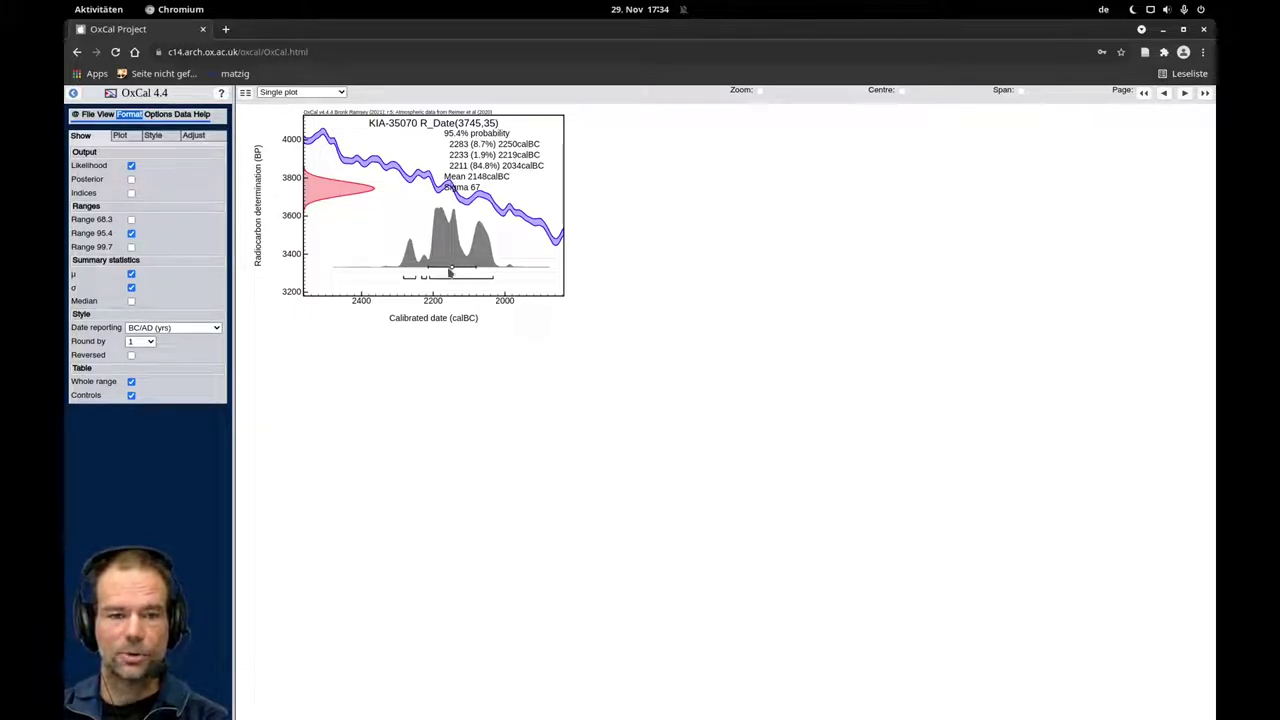
{"action": "left_click", "coordinate": [131, 287]}
{"action": "left_click", "coordinate": [131, 274]}
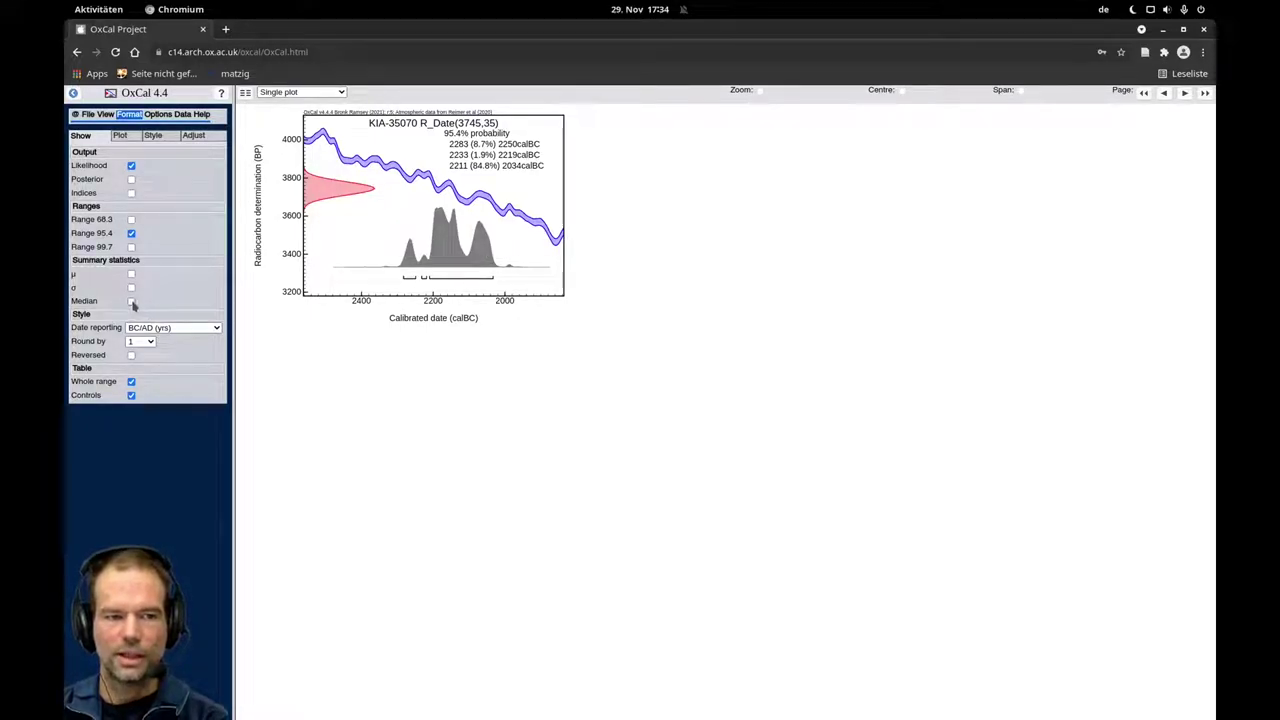
{"action": "left_click", "coordinate": [131, 302]}
{"action": "left_click", "coordinate": [131, 276]}
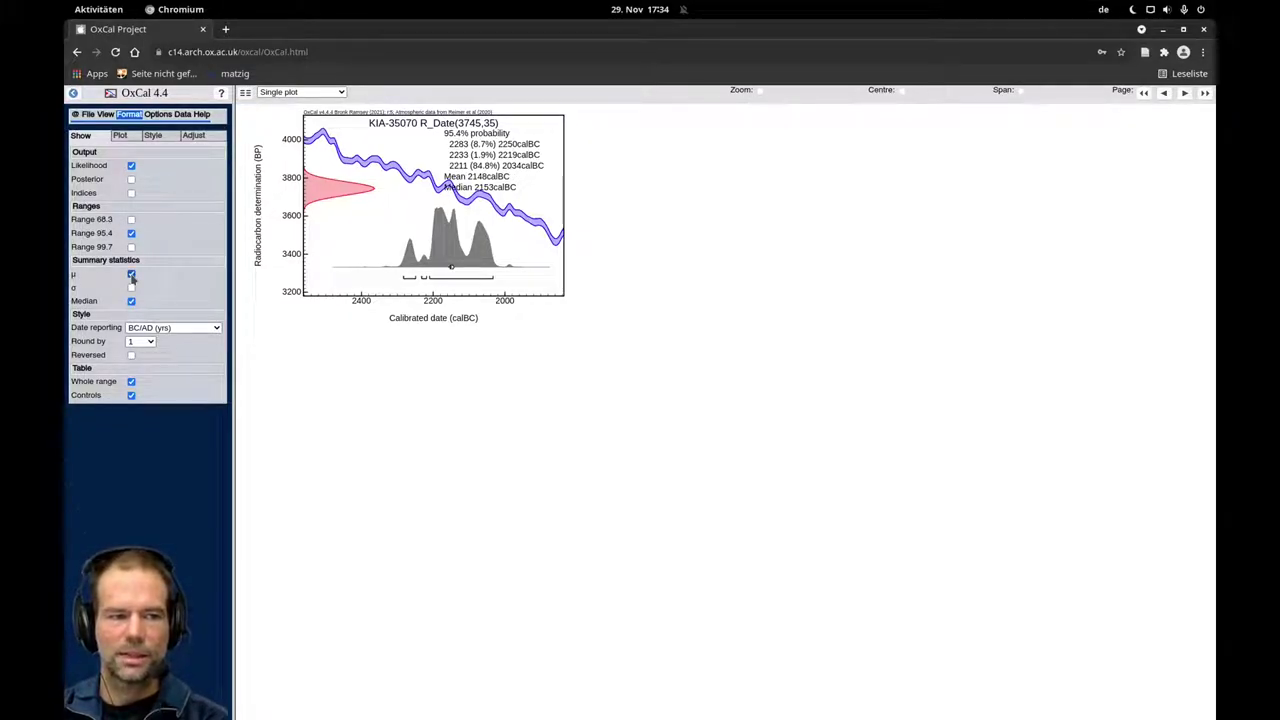
{"action": "left_click", "coordinate": [131, 275]}
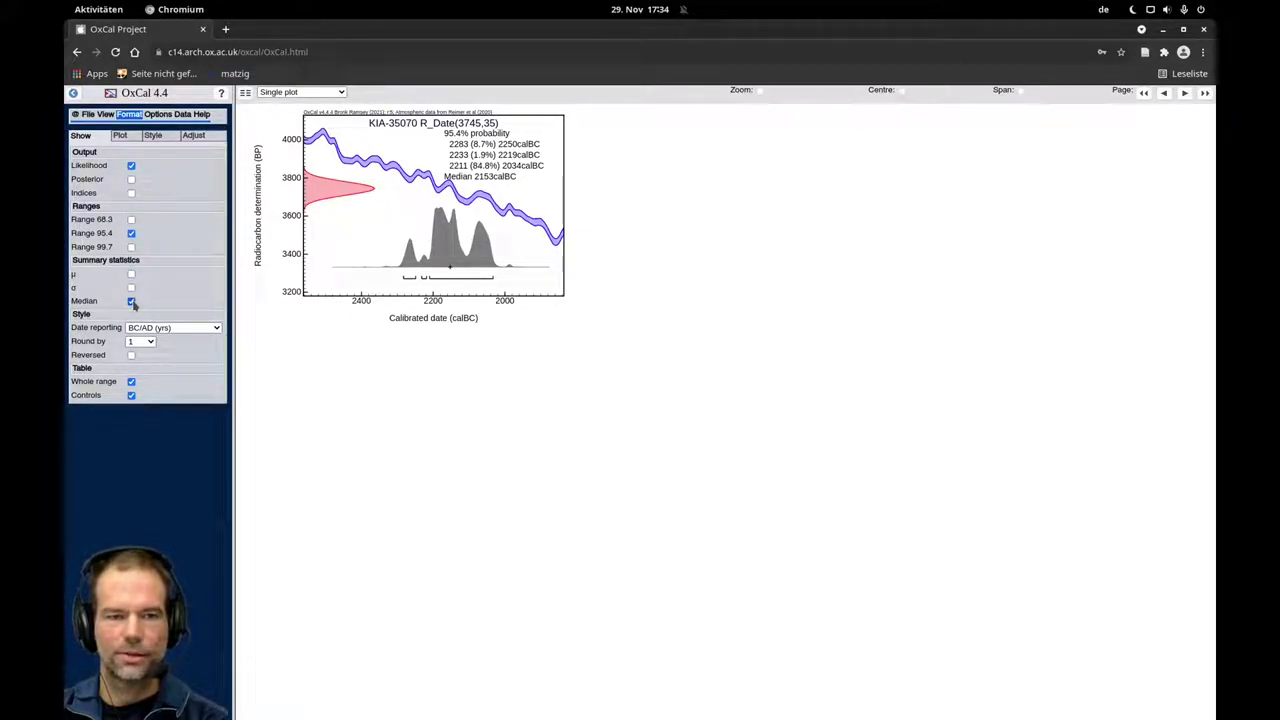
{"action": "left_click", "coordinate": [131, 301]}
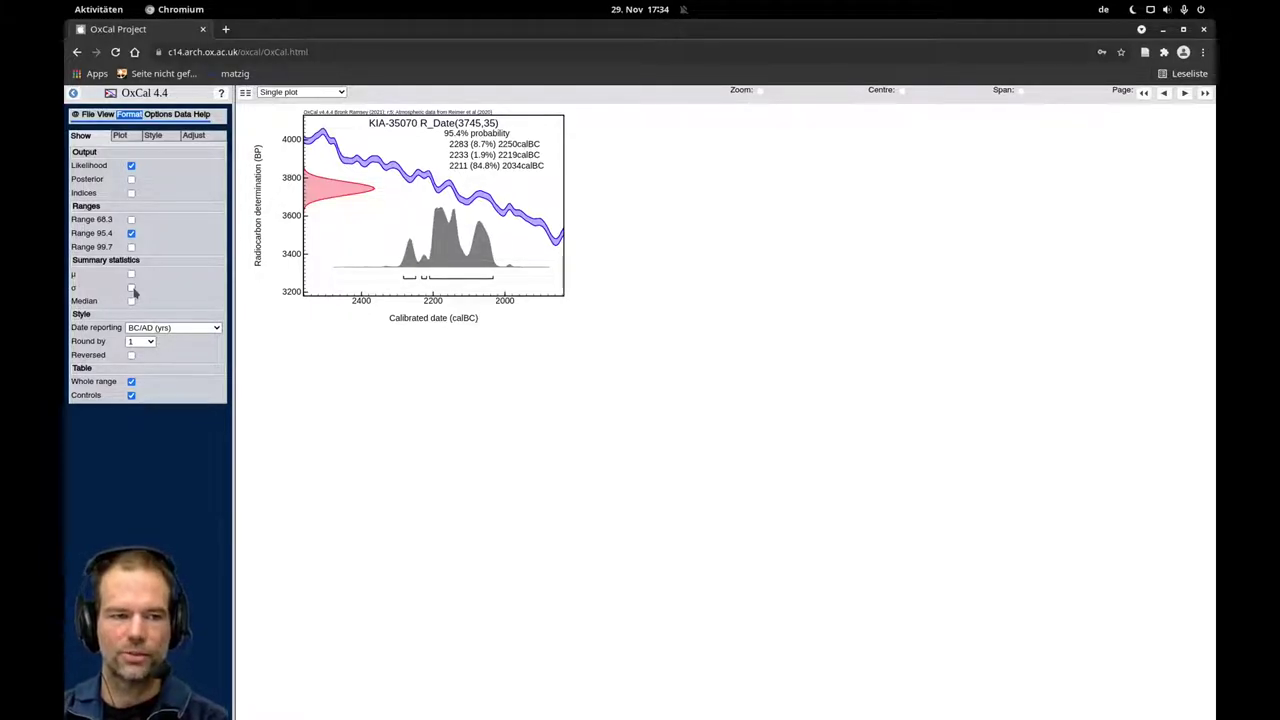
{"action": "left_click", "coordinate": [131, 274]}
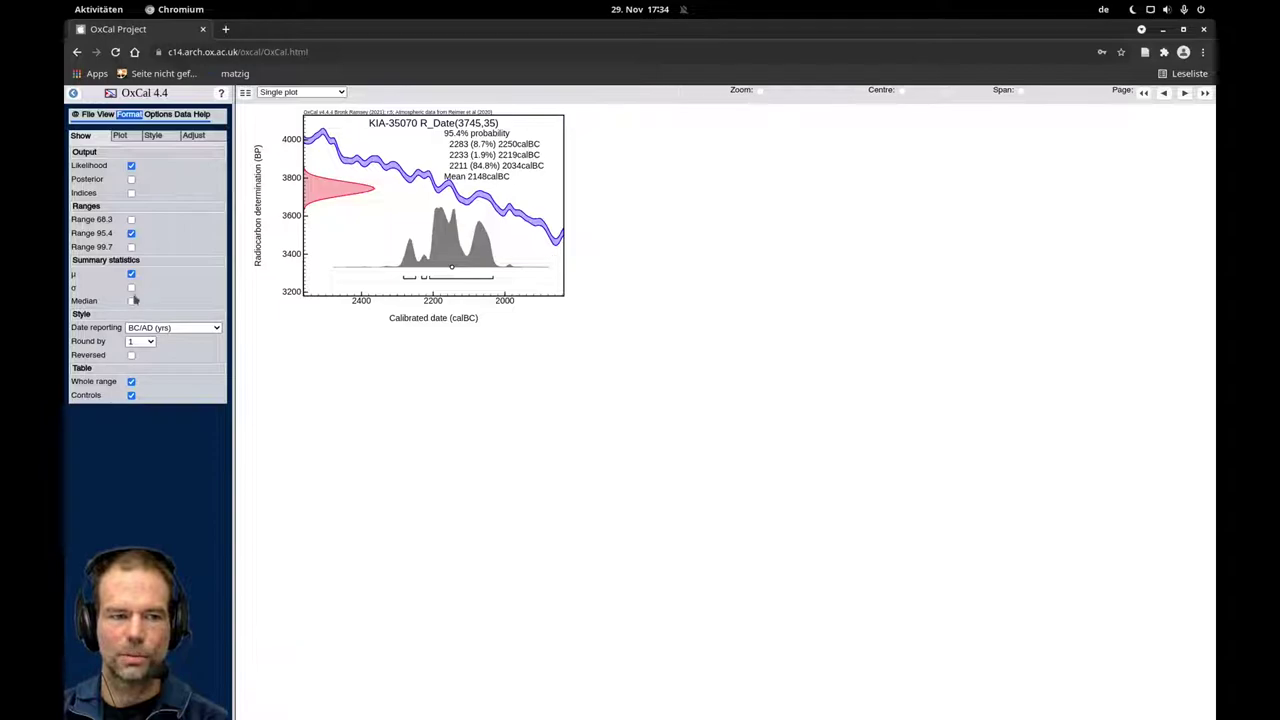
{"action": "left_click", "coordinate": [131, 274]}
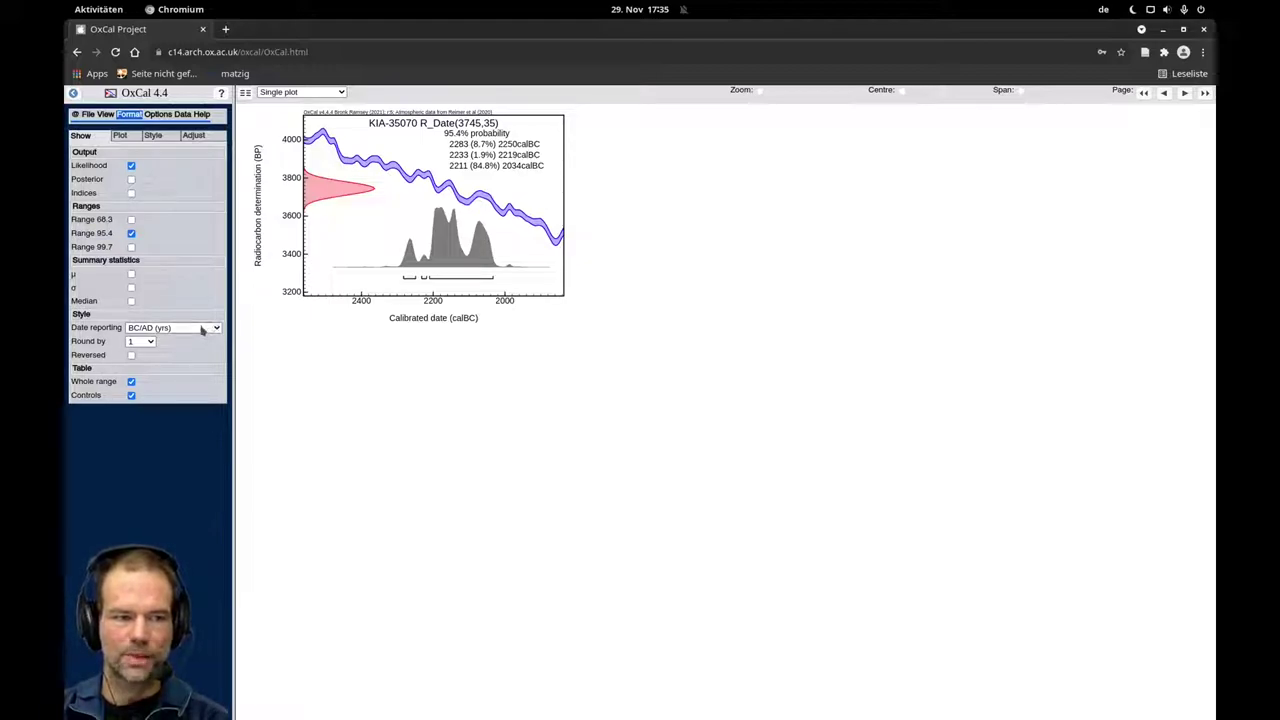
{"action": "left_click", "coordinate": [185, 330]}
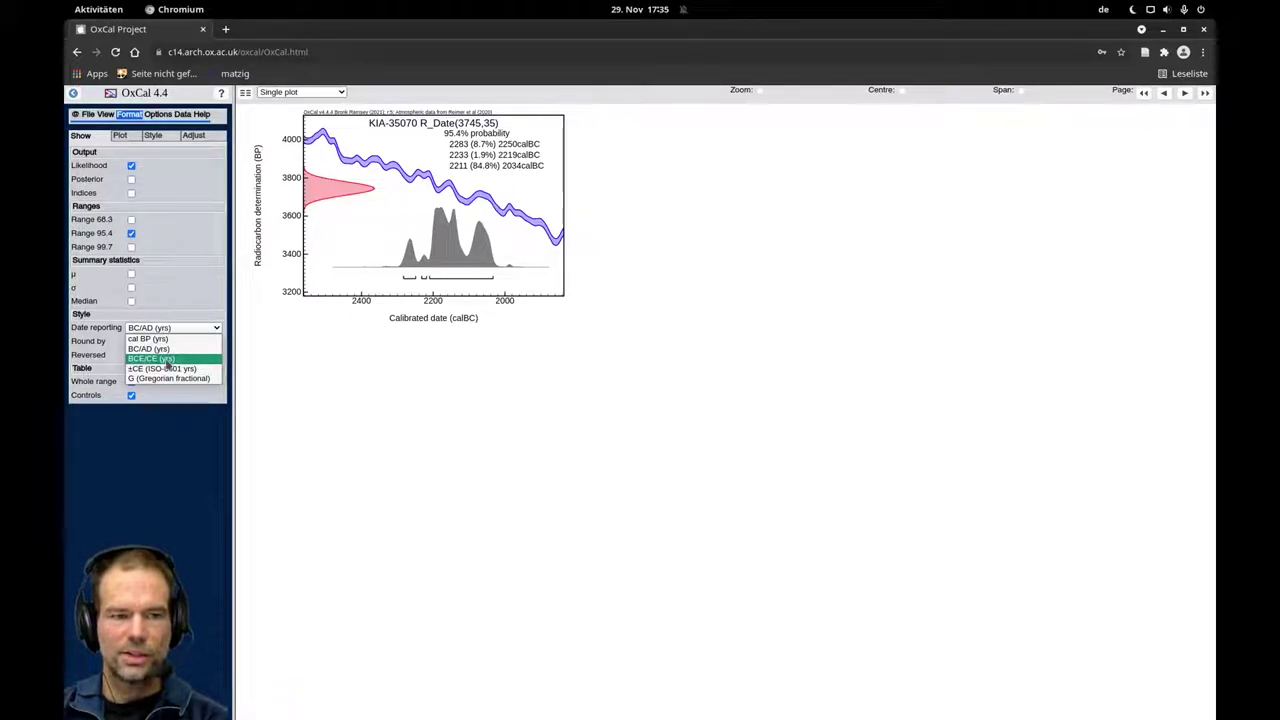
{"action": "left_click", "coordinate": [166, 362]}
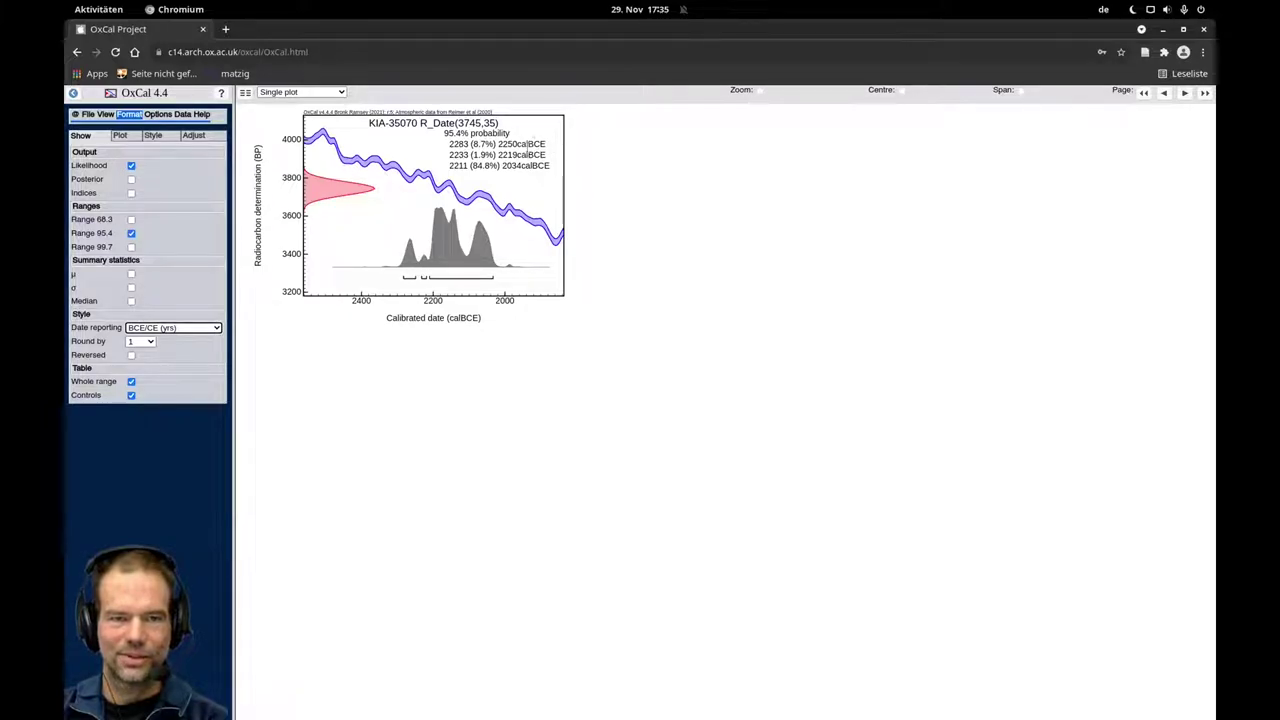
{"action": "left_click", "coordinate": [188, 328]}
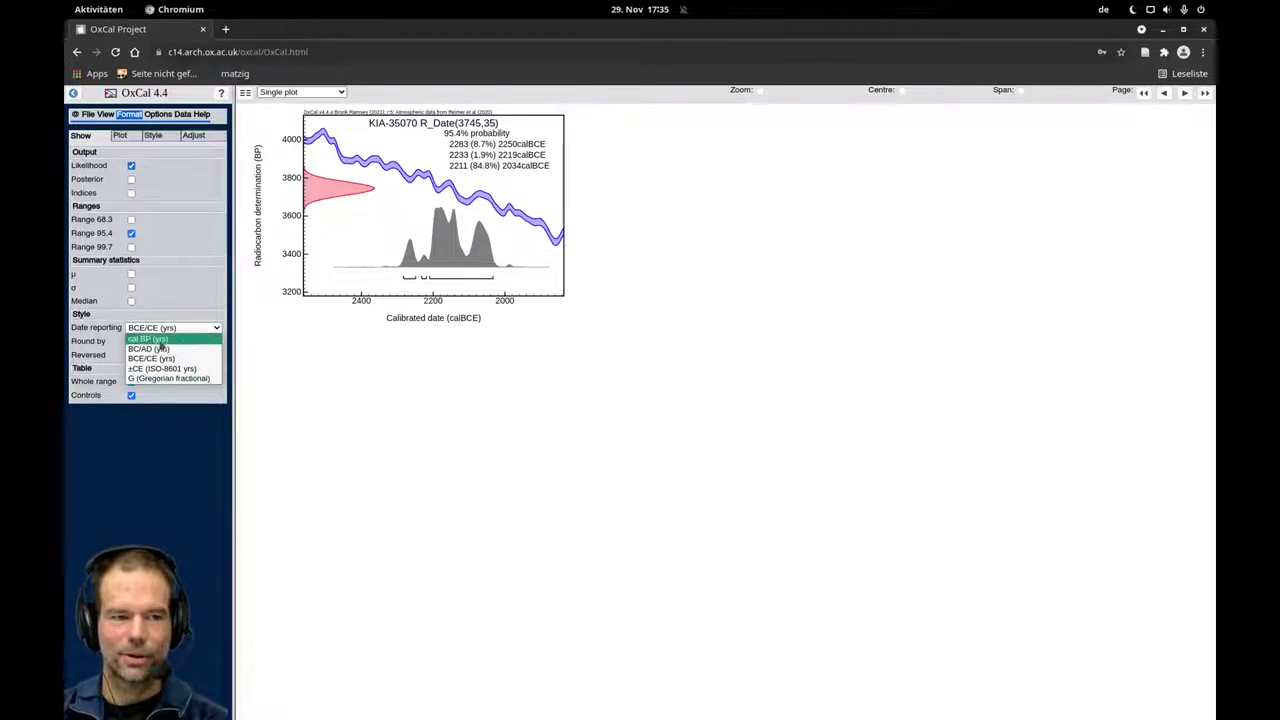
{"action": "left_click", "coordinate": [171, 341]}
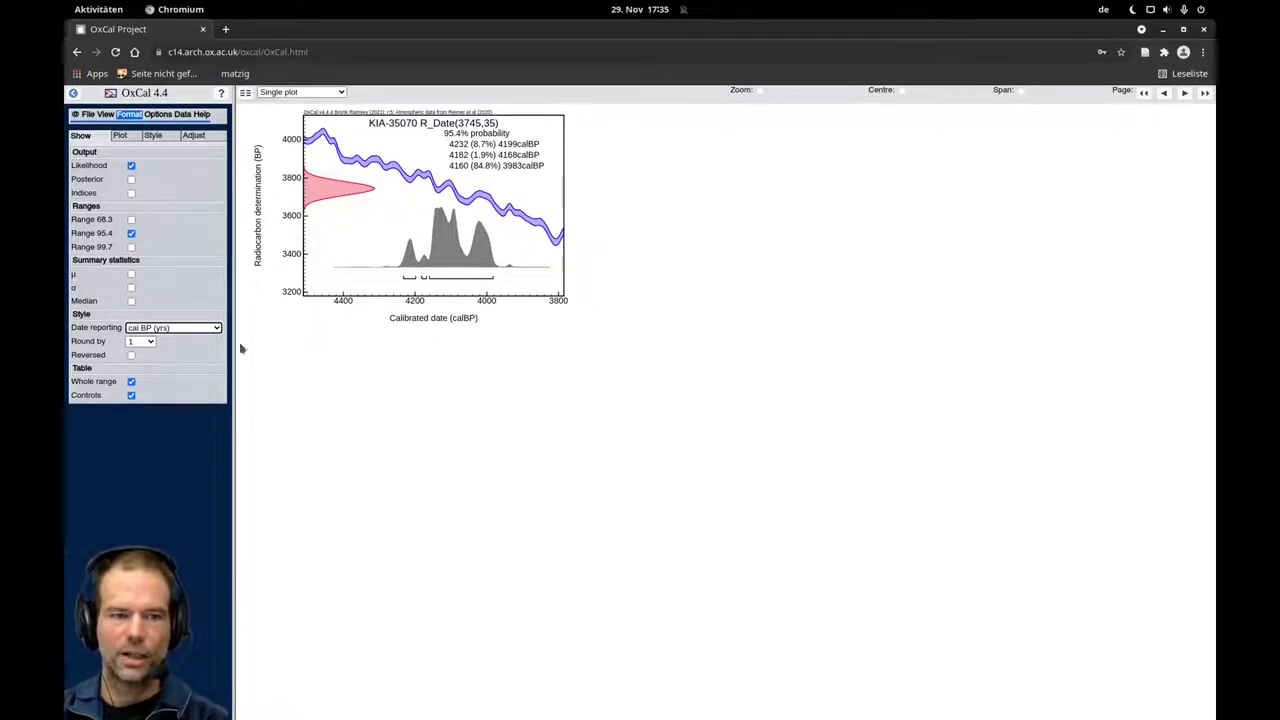
{"action": "left_click", "coordinate": [200, 328]}
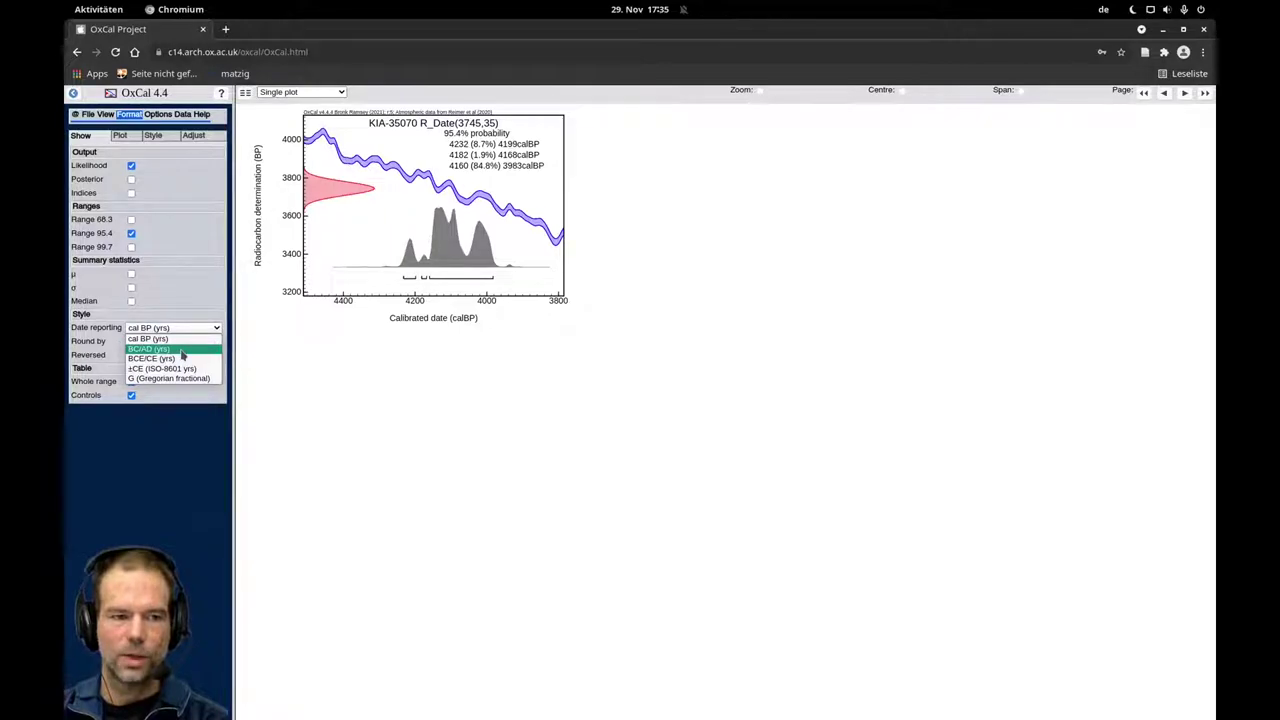
{"action": "left_click", "coordinate": [183, 350]}
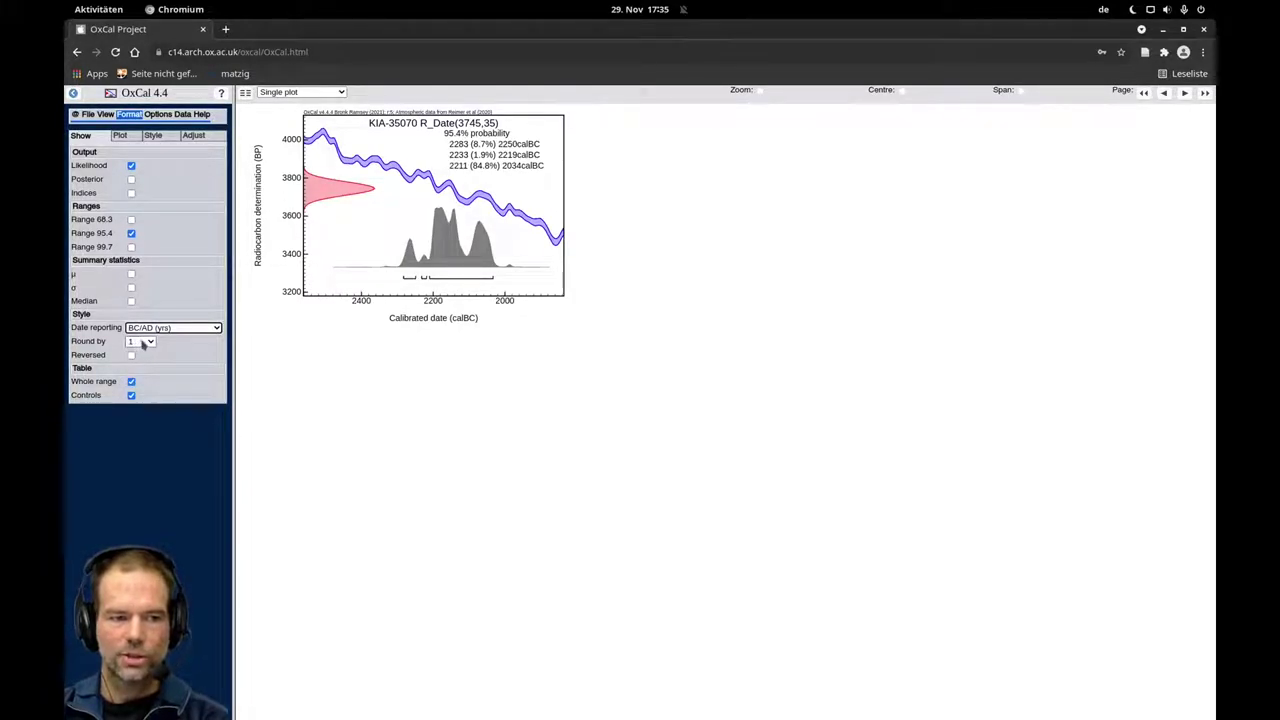
{"action": "left_click", "coordinate": [143, 343]}
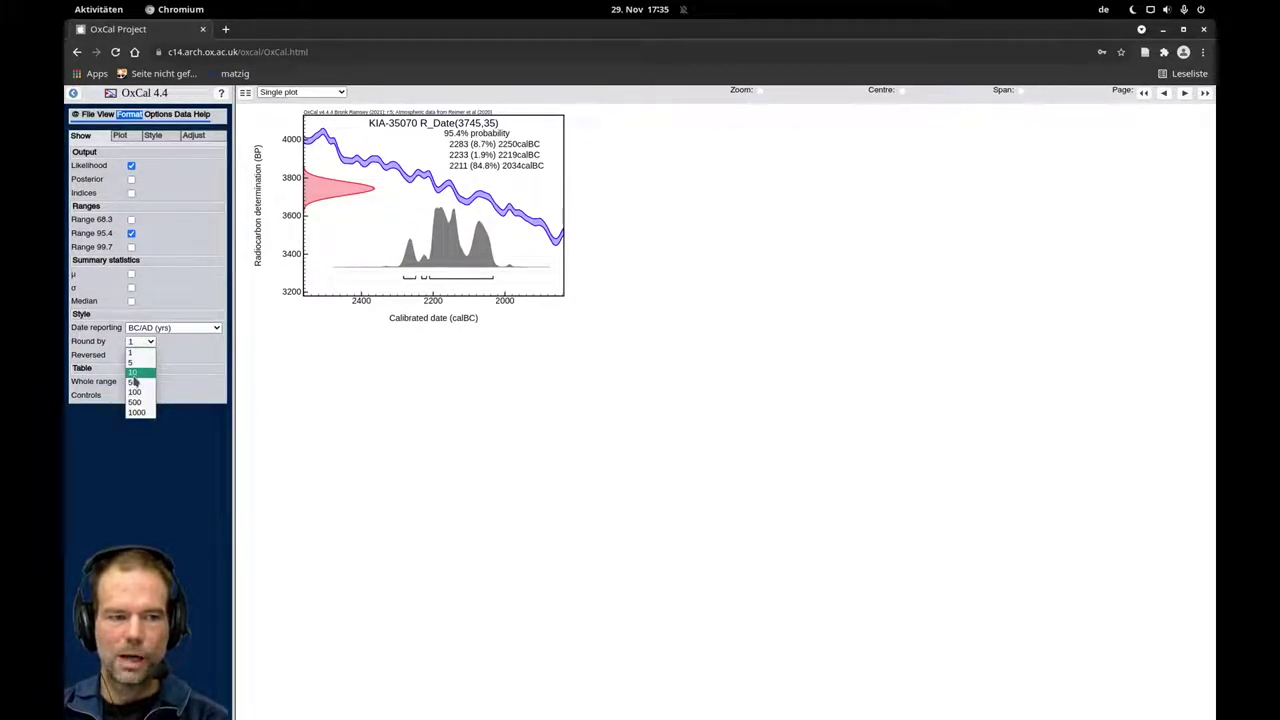
{"action": "left_click", "coordinate": [133, 374]}
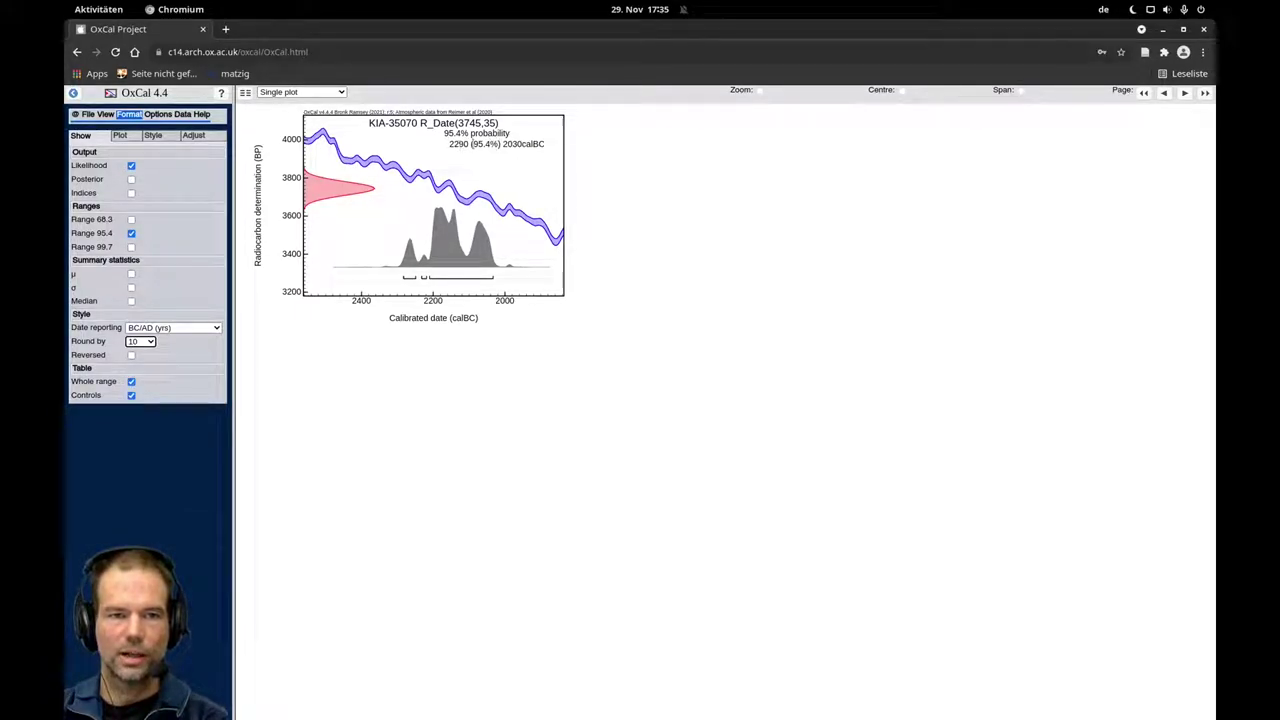
{"action": "left_click", "coordinate": [141, 342]}
{"action": "left_click", "coordinate": [140, 380]}
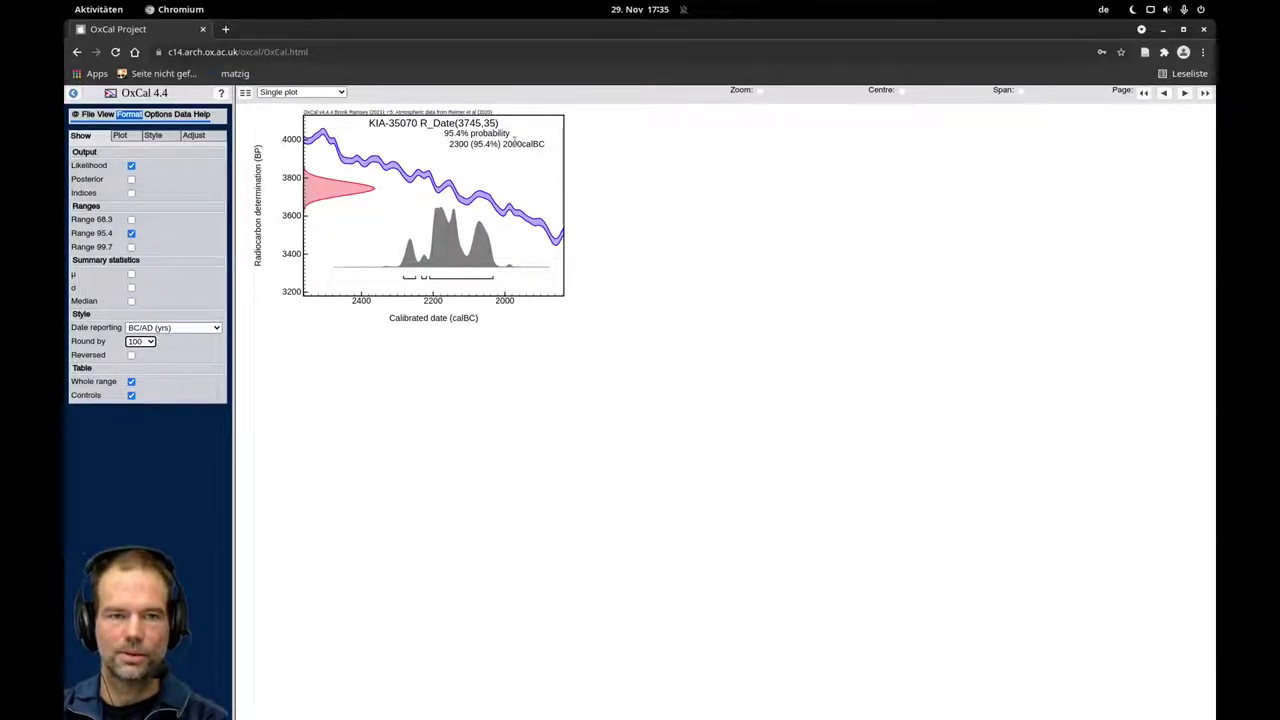
{"action": "left_click", "coordinate": [141, 342]}
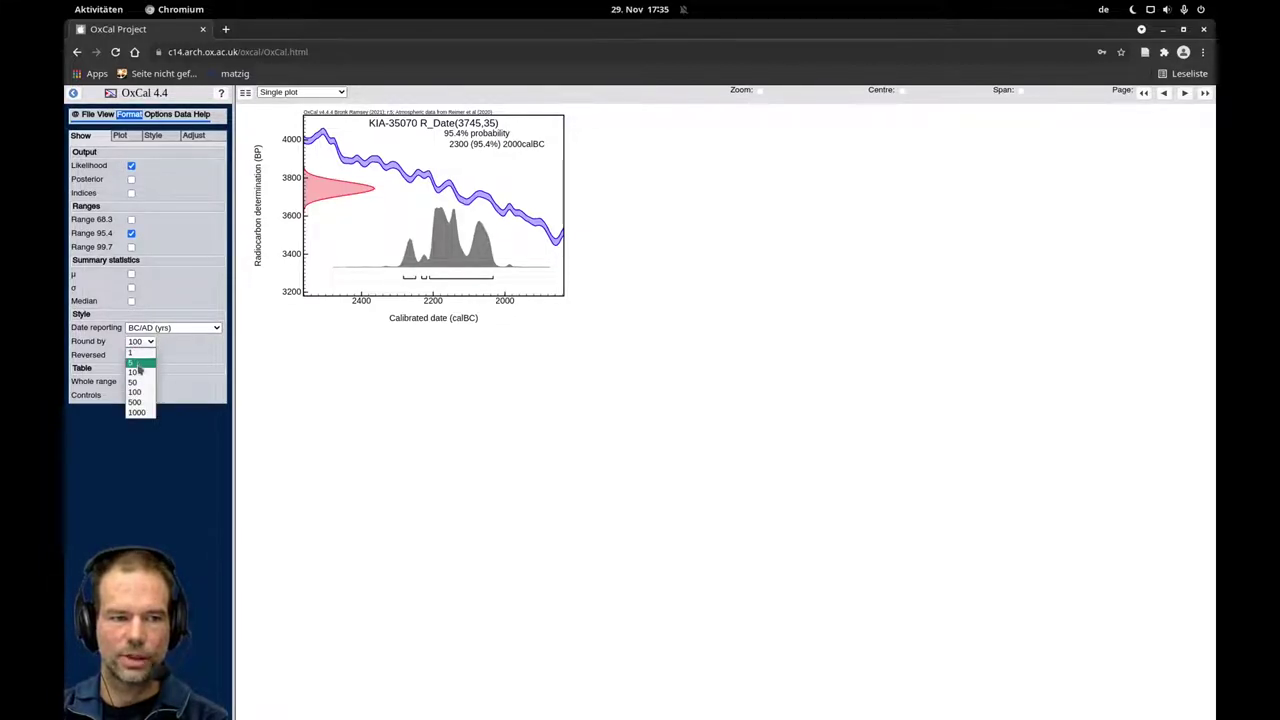
{"action": "left_click", "coordinate": [142, 353]}
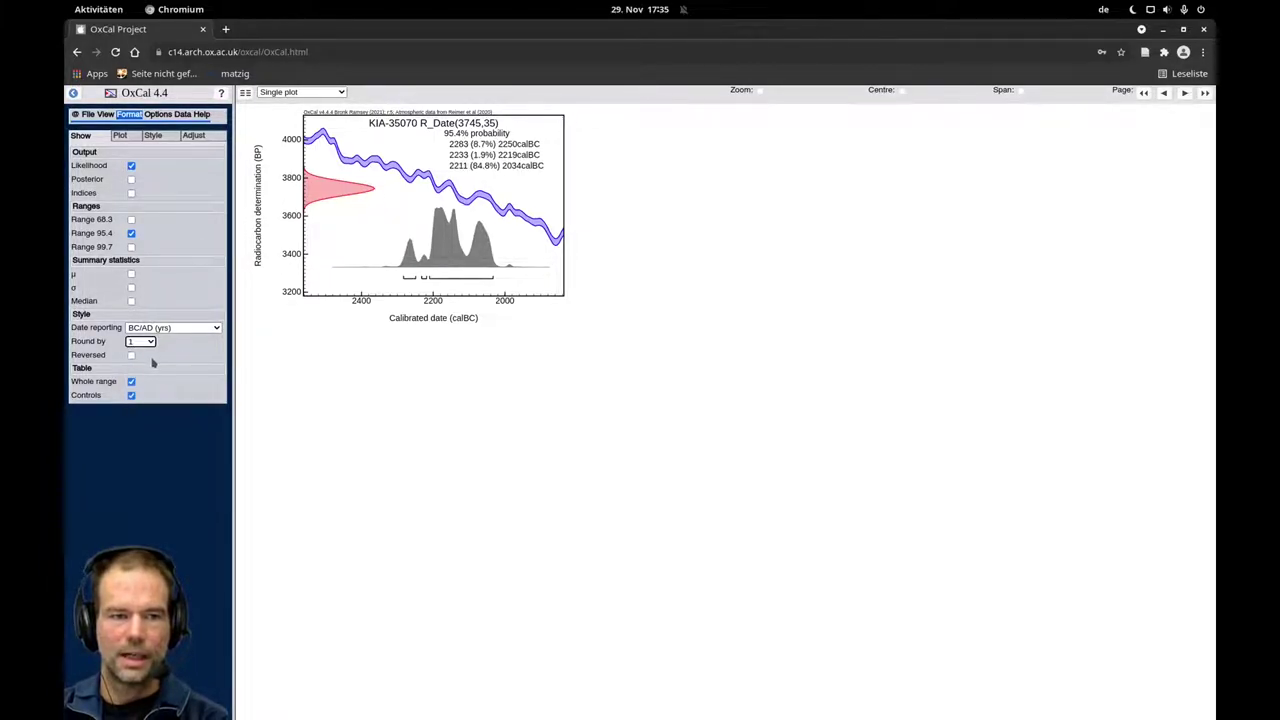
{"action": "left_click", "coordinate": [131, 356]}
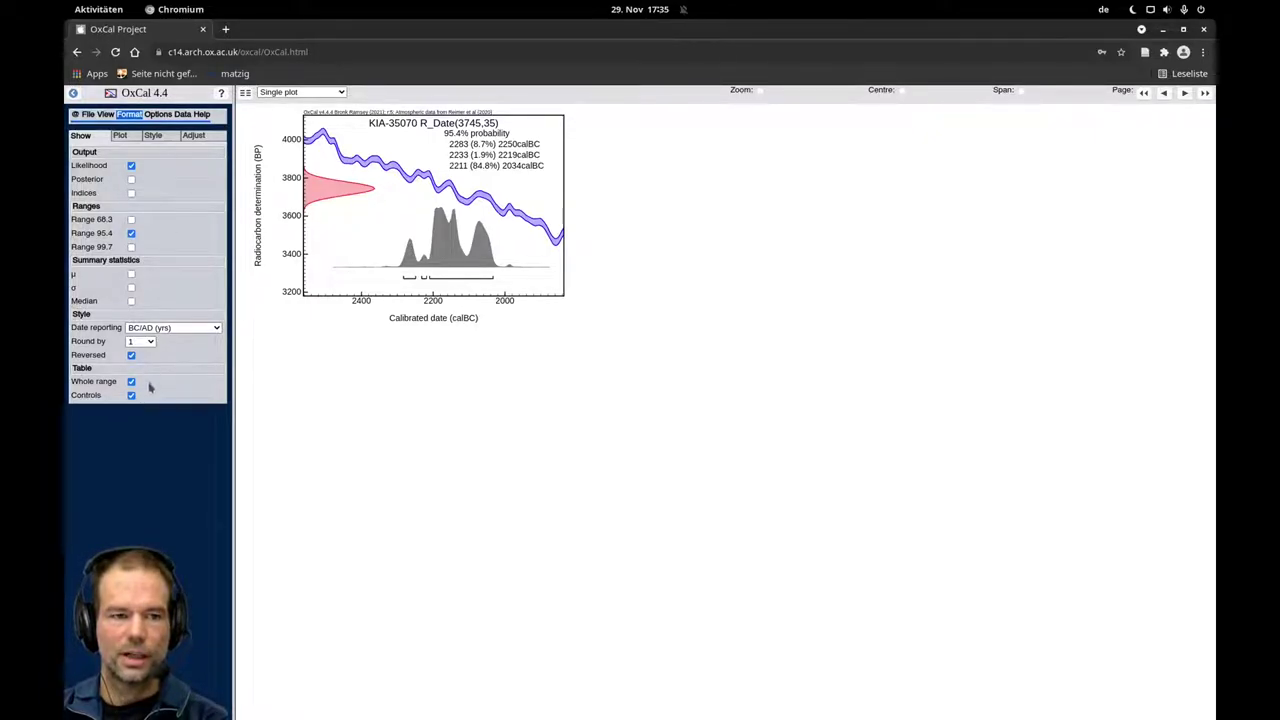
{"action": "left_click", "coordinate": [131, 356]}
{"action": "left_click", "coordinate": [132, 356]}
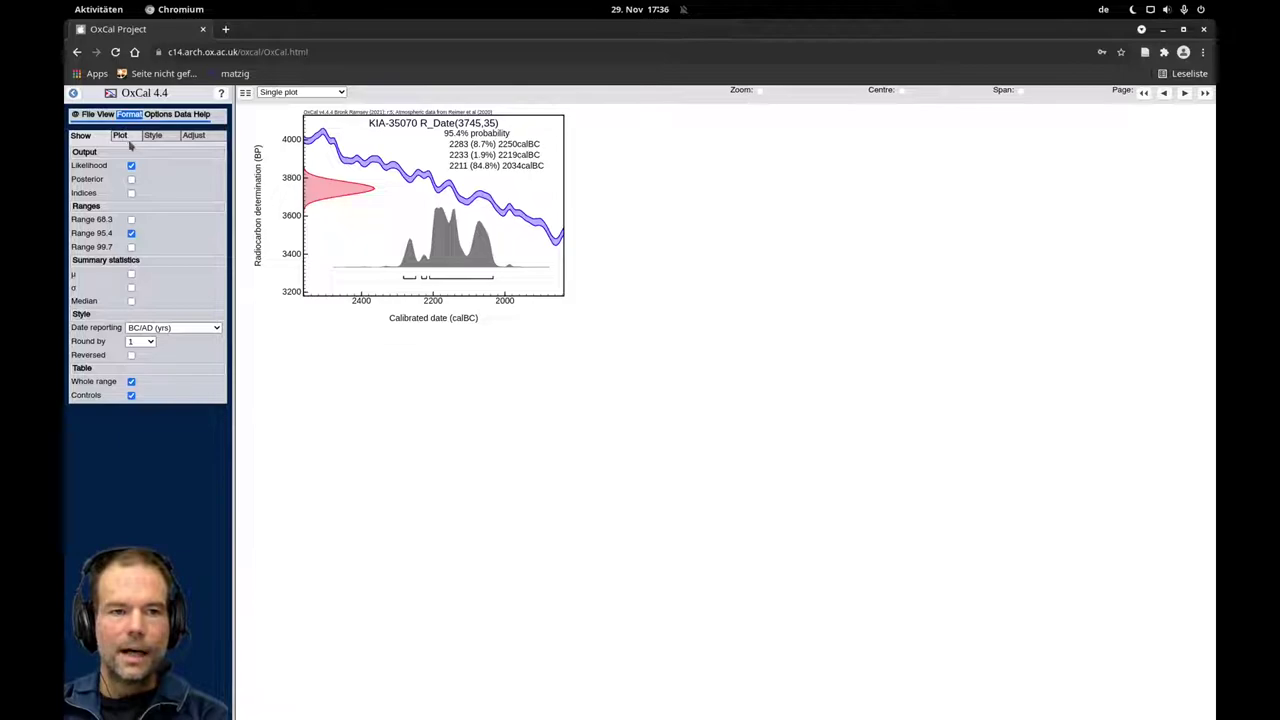
In the Style options, preview black-and-white only plotting, then revert to colour.
{"action": "left_click", "coordinate": [156, 134]}
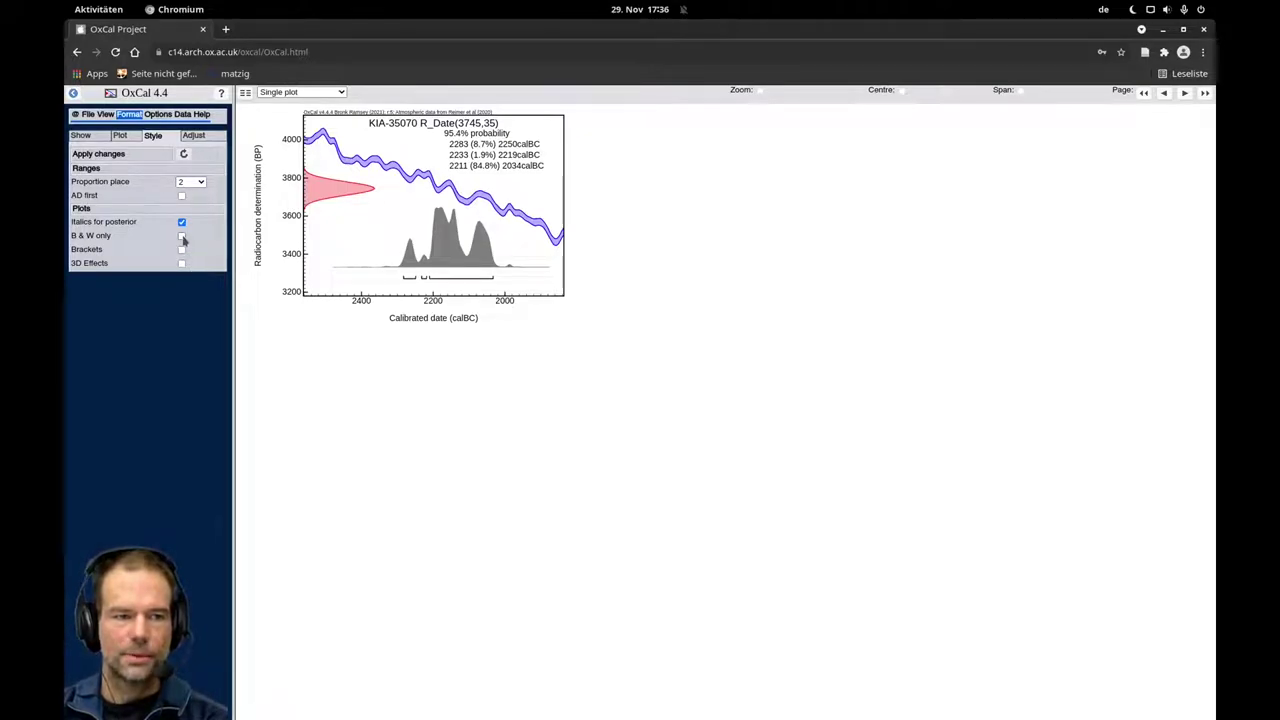
{"action": "left_click", "coordinate": [182, 237]}
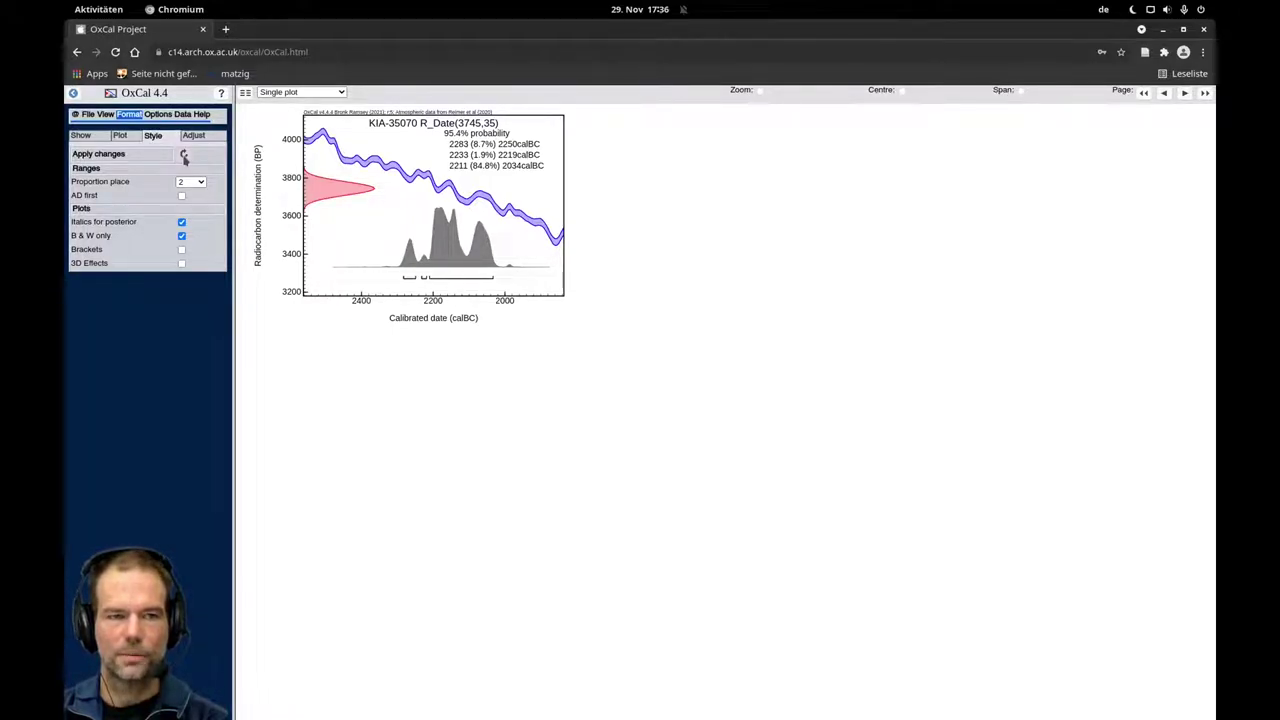
{"action": "left_click", "coordinate": [184, 155]}
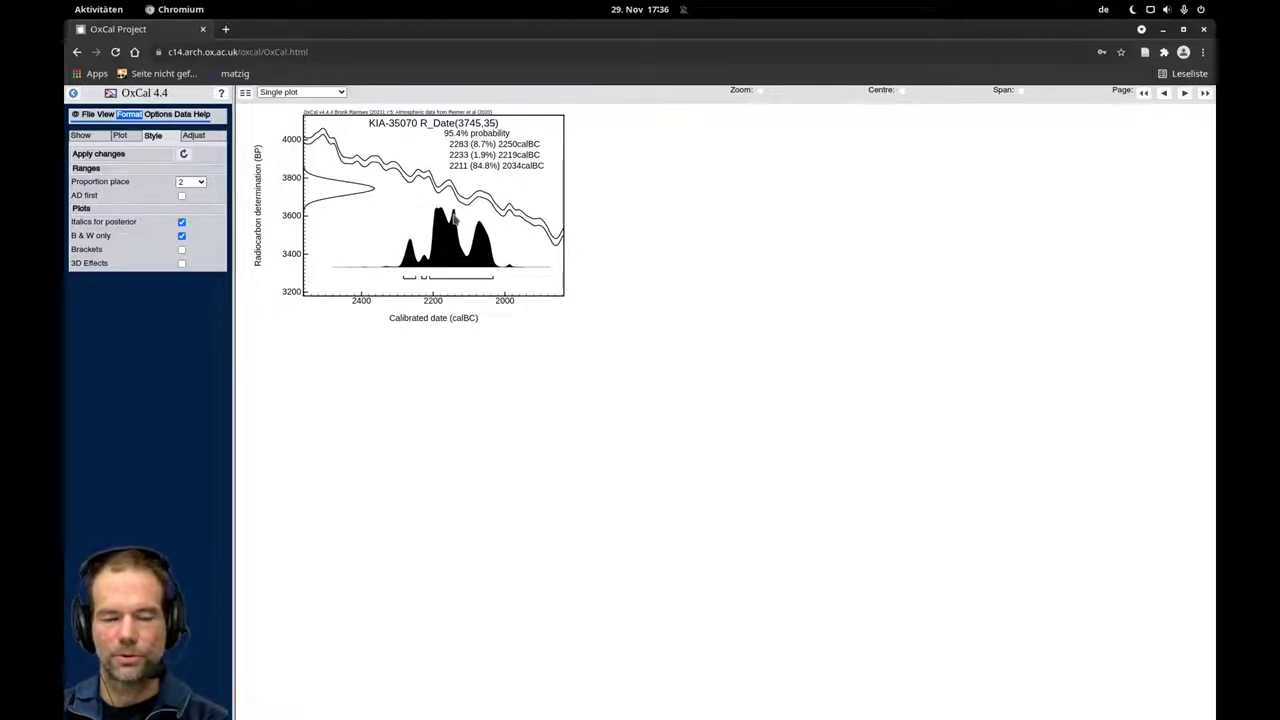
{"action": "left_click", "coordinate": [181, 236]}
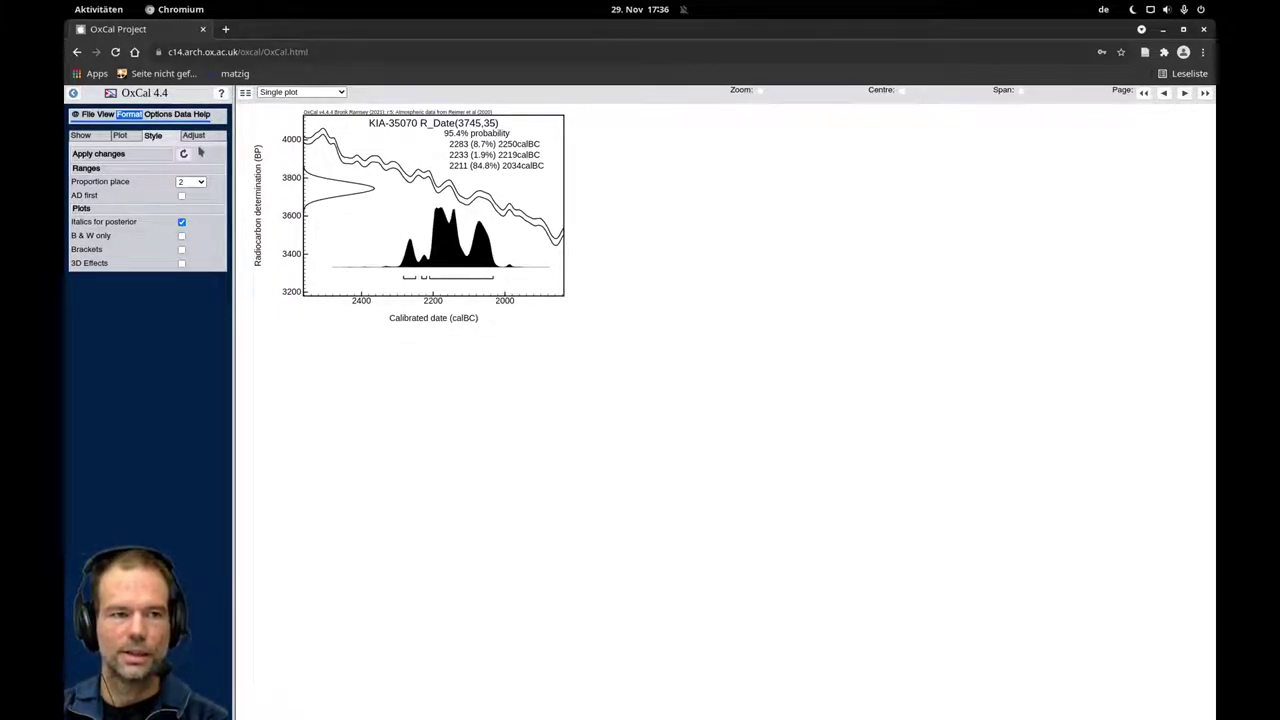
{"action": "left_click", "coordinate": [184, 154]}
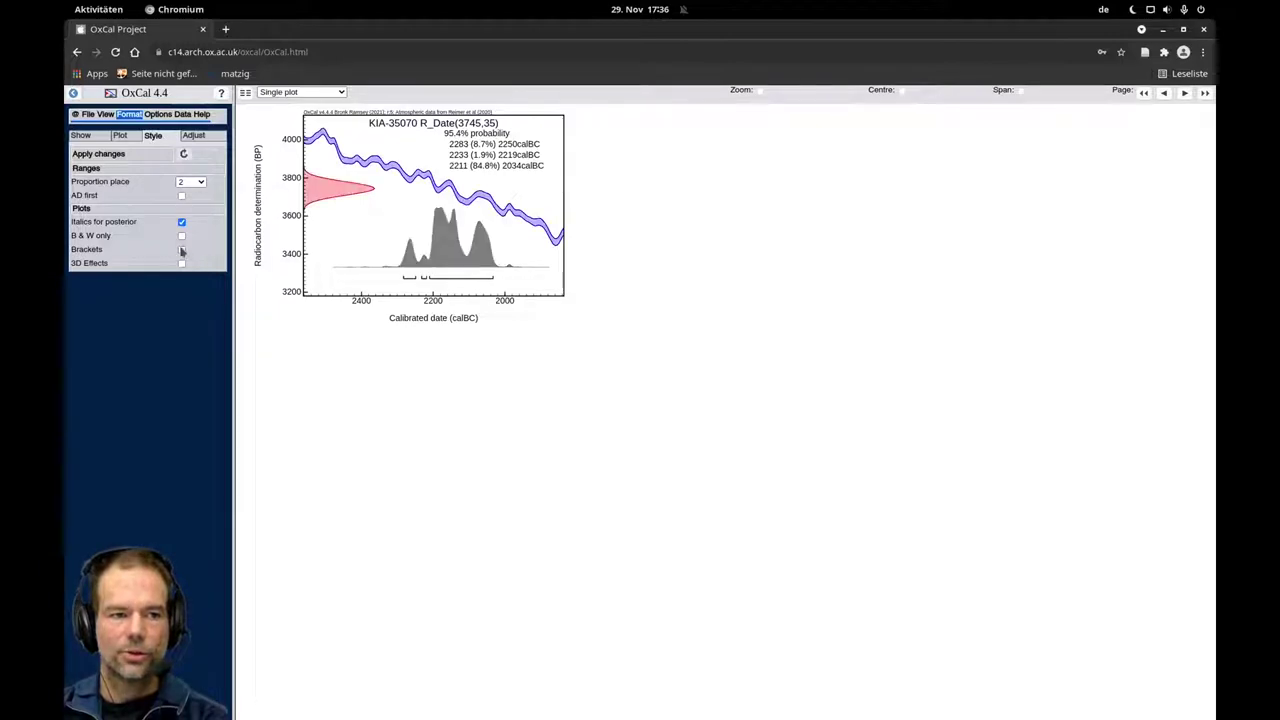
Try range brackets and 3D effects with Apply changes, then turn both off.
{"action": "left_click", "coordinate": [181, 249]}
{"action": "left_click", "coordinate": [184, 155]}
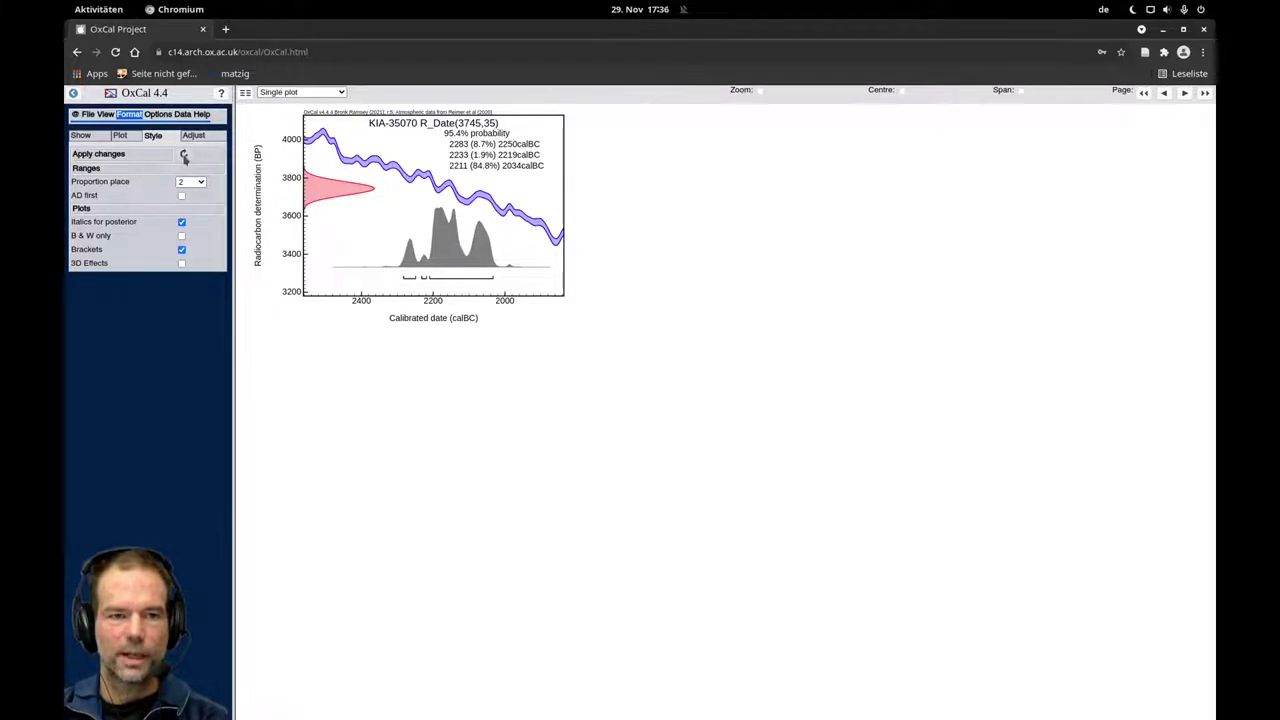
{"action": "left_click", "coordinate": [181, 263]}
{"action": "left_click", "coordinate": [184, 155]}
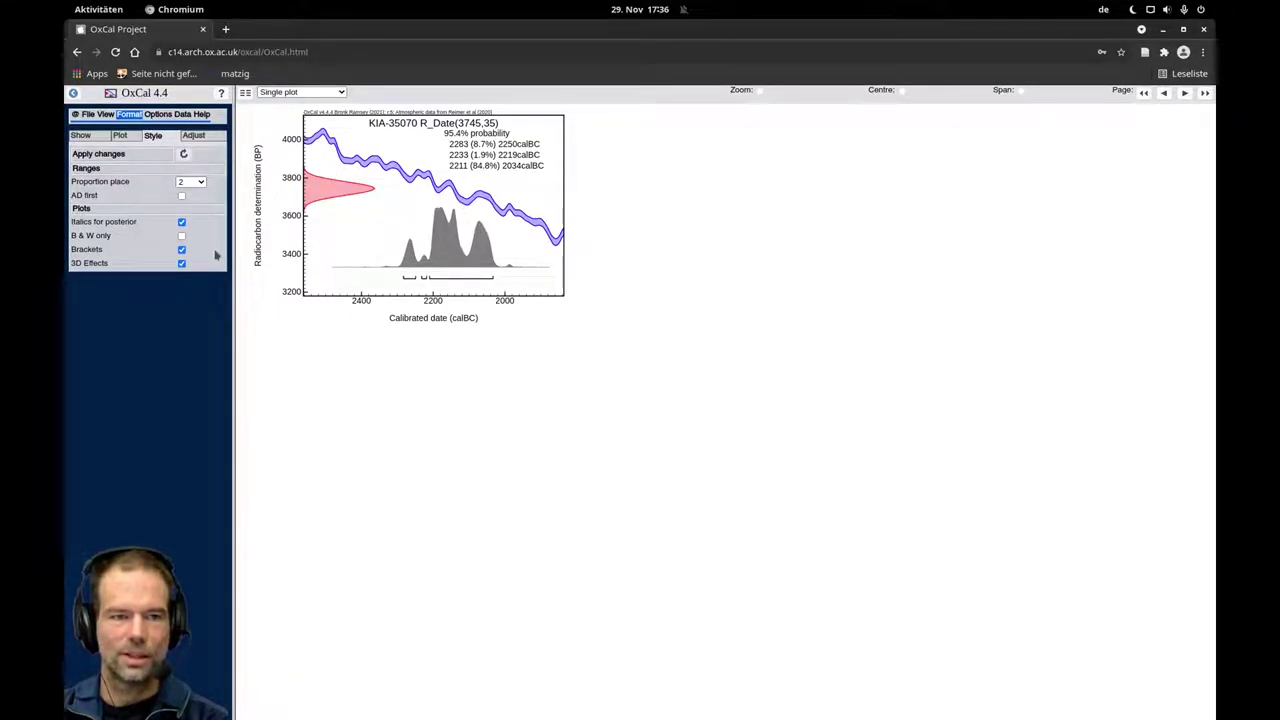
{"action": "left_click", "coordinate": [181, 264]}
{"action": "left_click", "coordinate": [181, 250]}
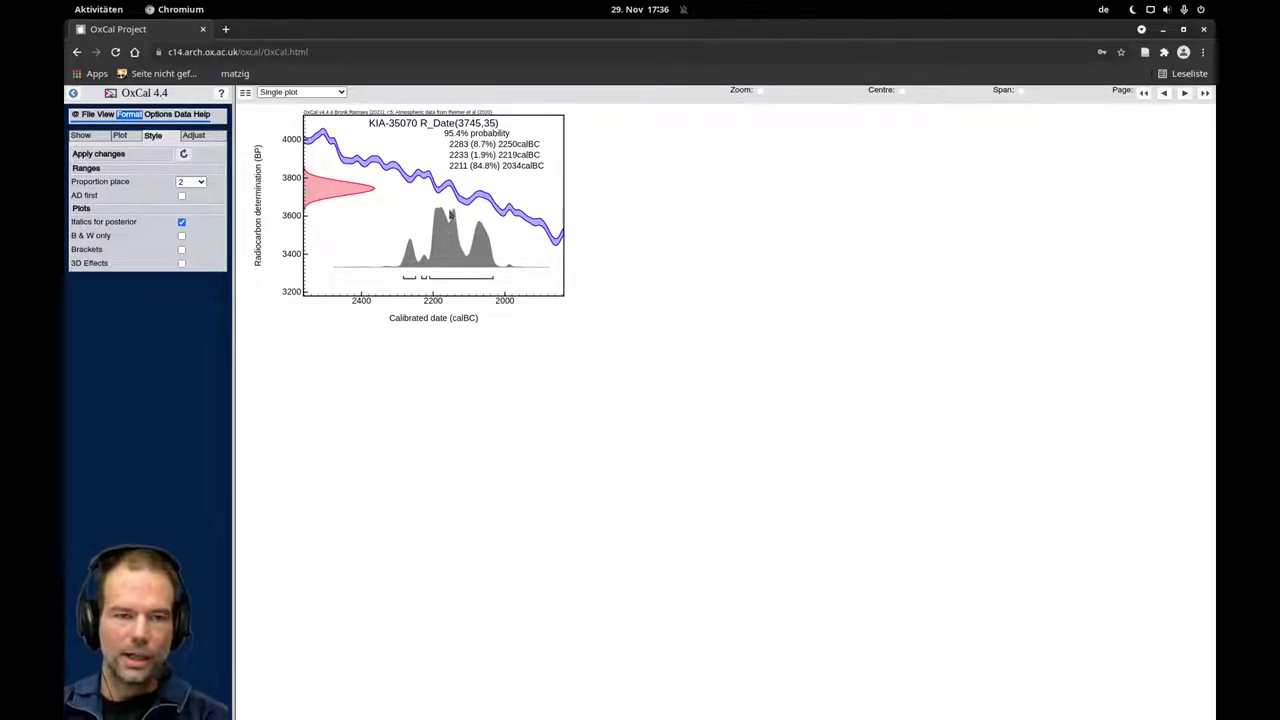
Pan the plot so the date axis reaches 1800 calBC and show the Adjust settings.
{"action": "left_click_drag", "start_coordinate": [451, 215], "coordinate": [423, 248]}
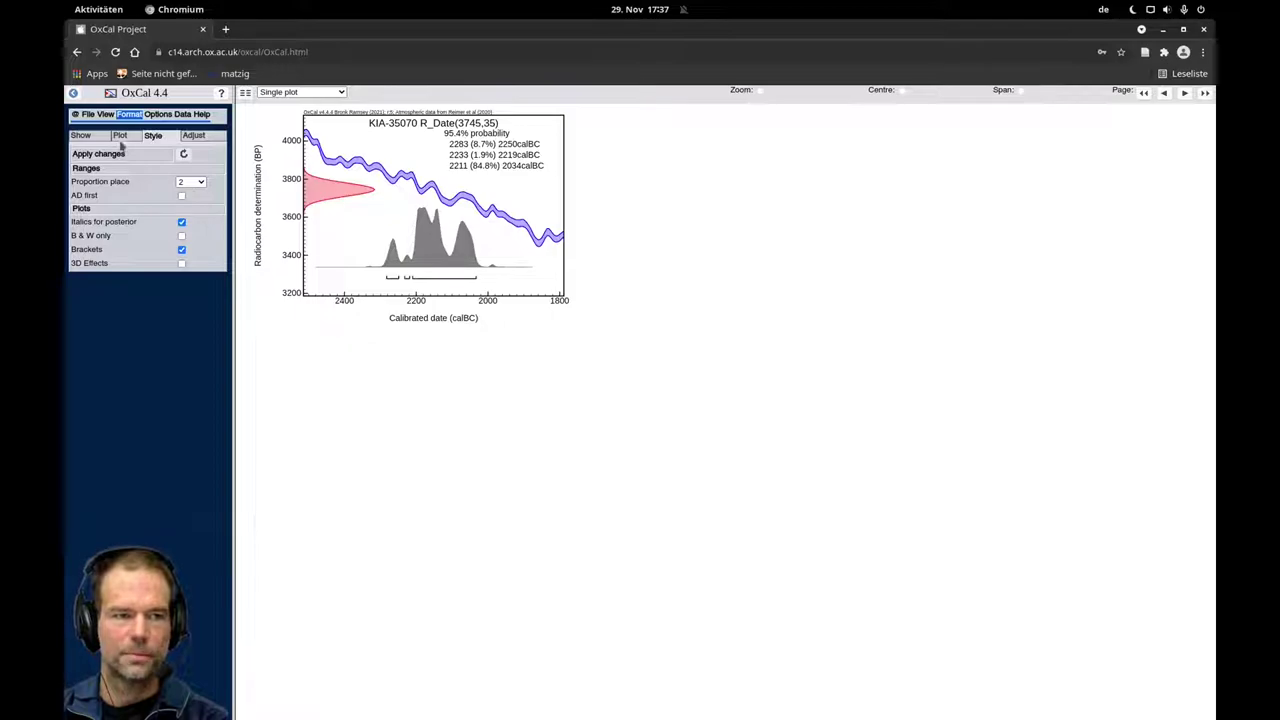
{"action": "left_click", "coordinate": [196, 134]}
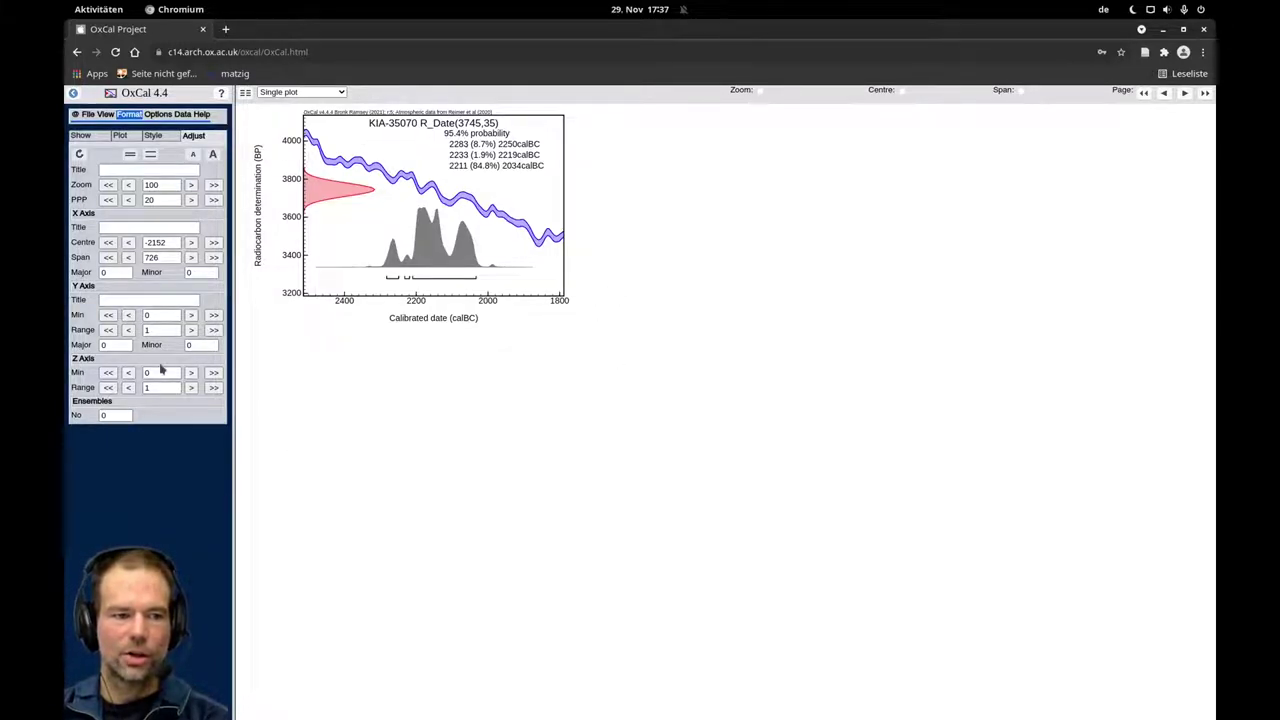
Enlarge the zoom to 141.4 and set the X-axis centre, entering -2283 then stepping later.
{"action": "left_click", "coordinate": [193, 187]}
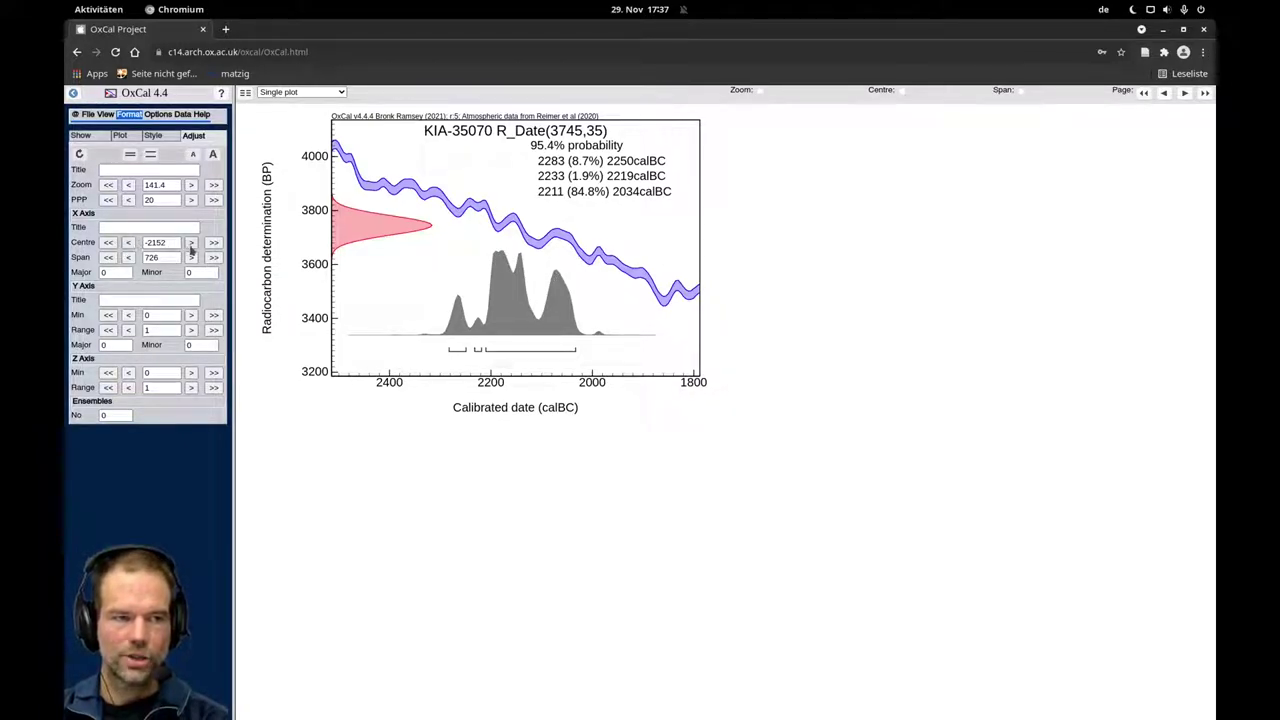
{"action": "triple_click", "coordinate": [175, 242]}
{"action": "type", "text": "-2283"}
{"action": "key", "text": "Return"}
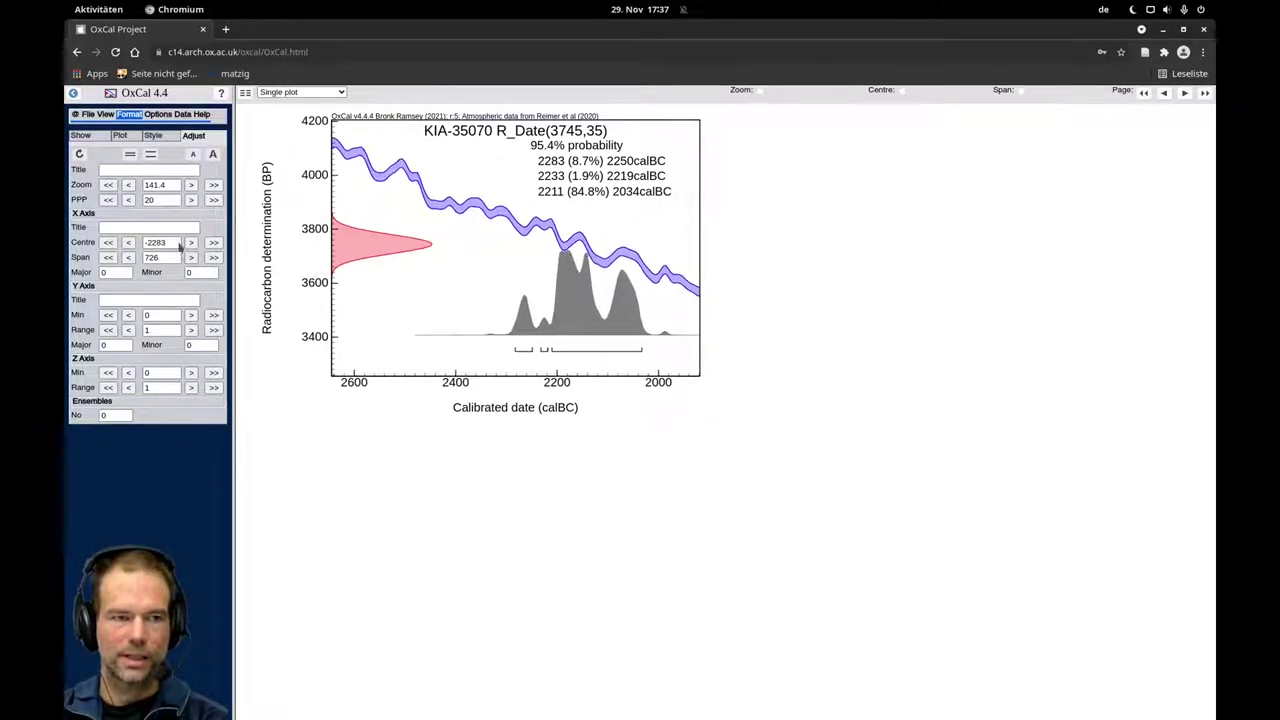
{"action": "left_click", "coordinate": [190, 243]}
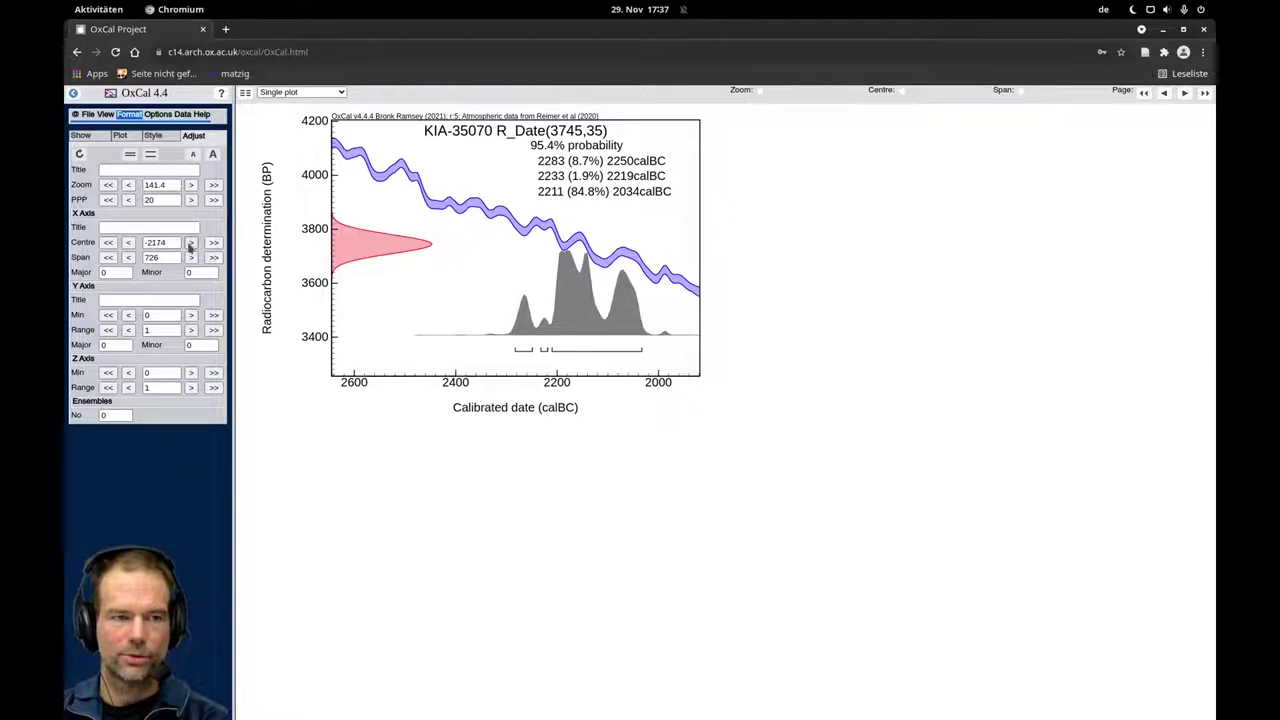
{"action": "left_click", "coordinate": [79, 154]}
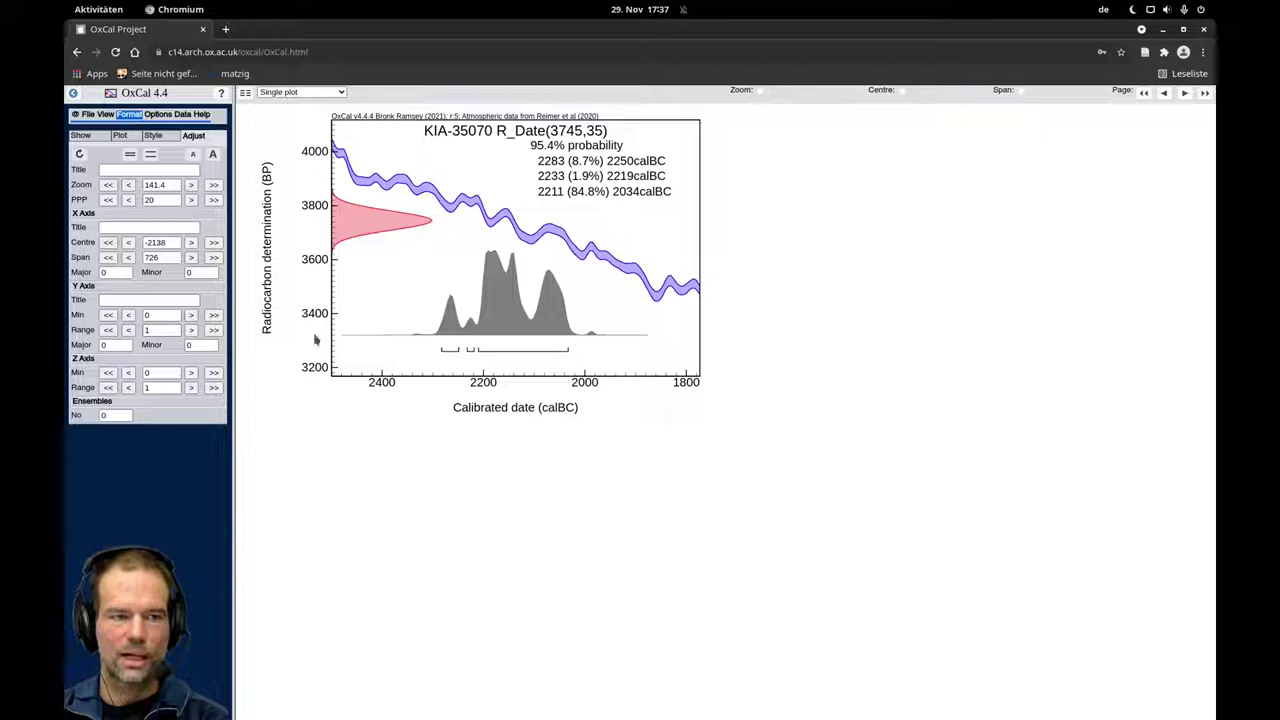
Step the Y Axis Range up and down until it reads 1, then show the Plot element options.
{"action": "left_click", "coordinate": [191, 330]}
{"action": "left_click", "coordinate": [191, 330]}
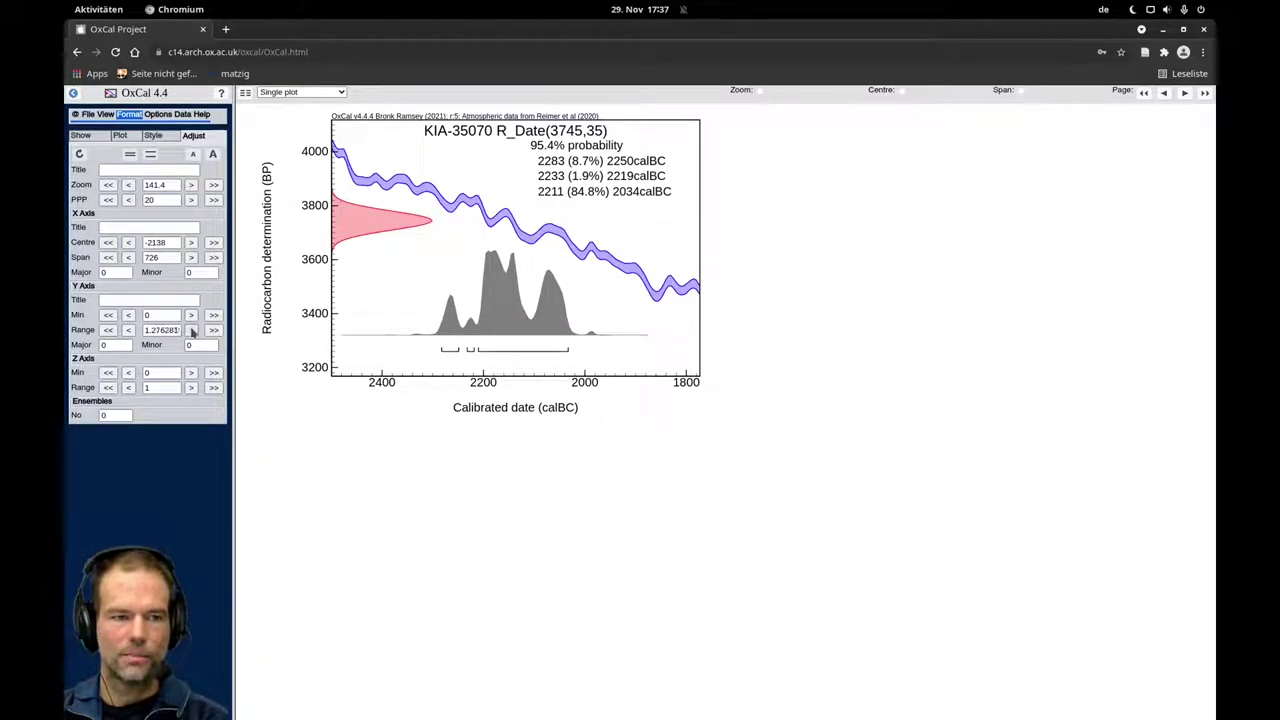
{"action": "left_click", "coordinate": [191, 330]}
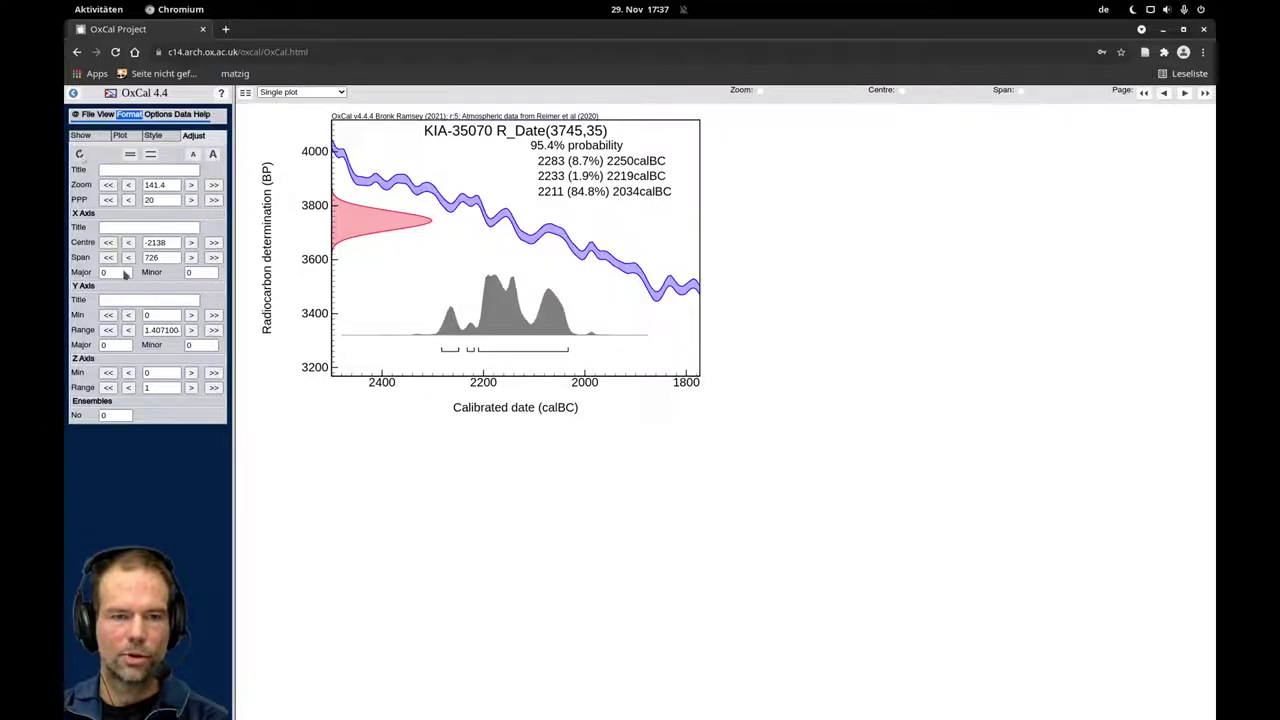
{"action": "left_click", "coordinate": [129, 331]}
{"action": "left_click", "coordinate": [129, 331]}
{"action": "left_click", "coordinate": [129, 331]}
{"action": "left_click", "coordinate": [129, 331]}
{"action": "left_click", "coordinate": [128, 332]}
{"action": "left_click", "coordinate": [128, 332]}
{"action": "left_click", "coordinate": [128, 332]}
{"action": "left_click", "coordinate": [128, 332]}
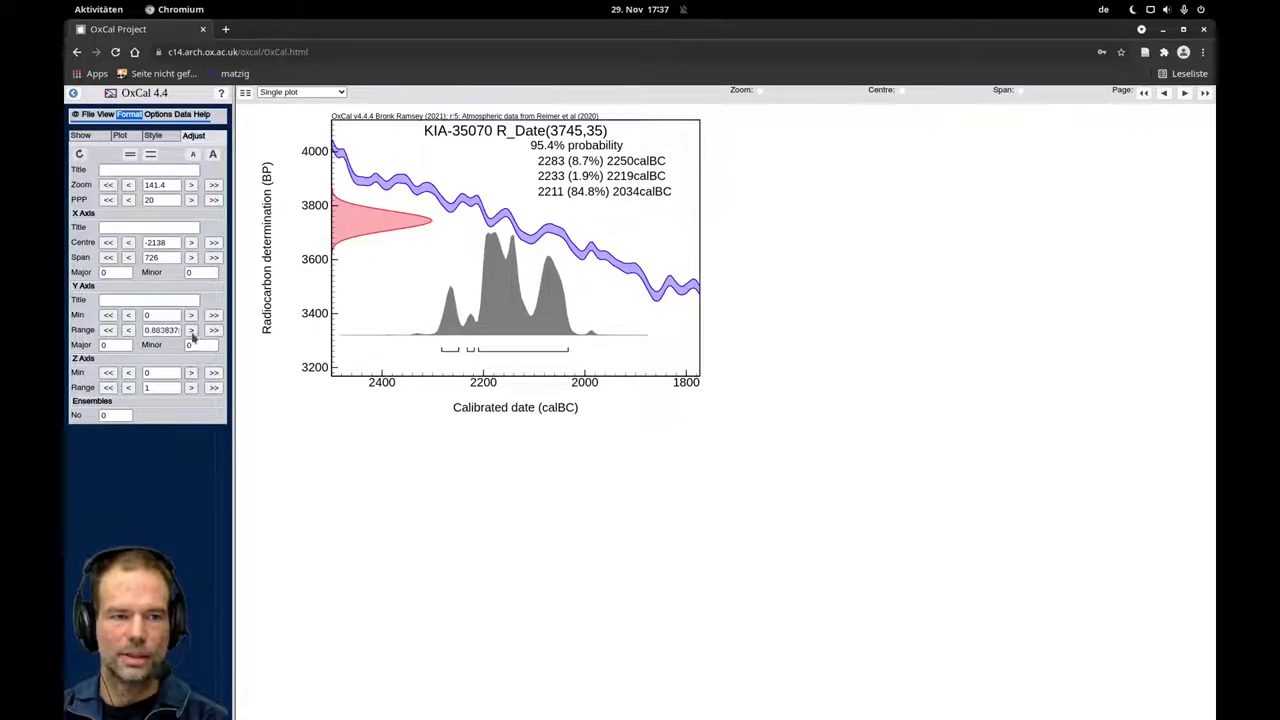
{"action": "left_click", "coordinate": [191, 331]}
{"action": "left_click", "coordinate": [191, 331]}
{"action": "left_click", "coordinate": [191, 331]}
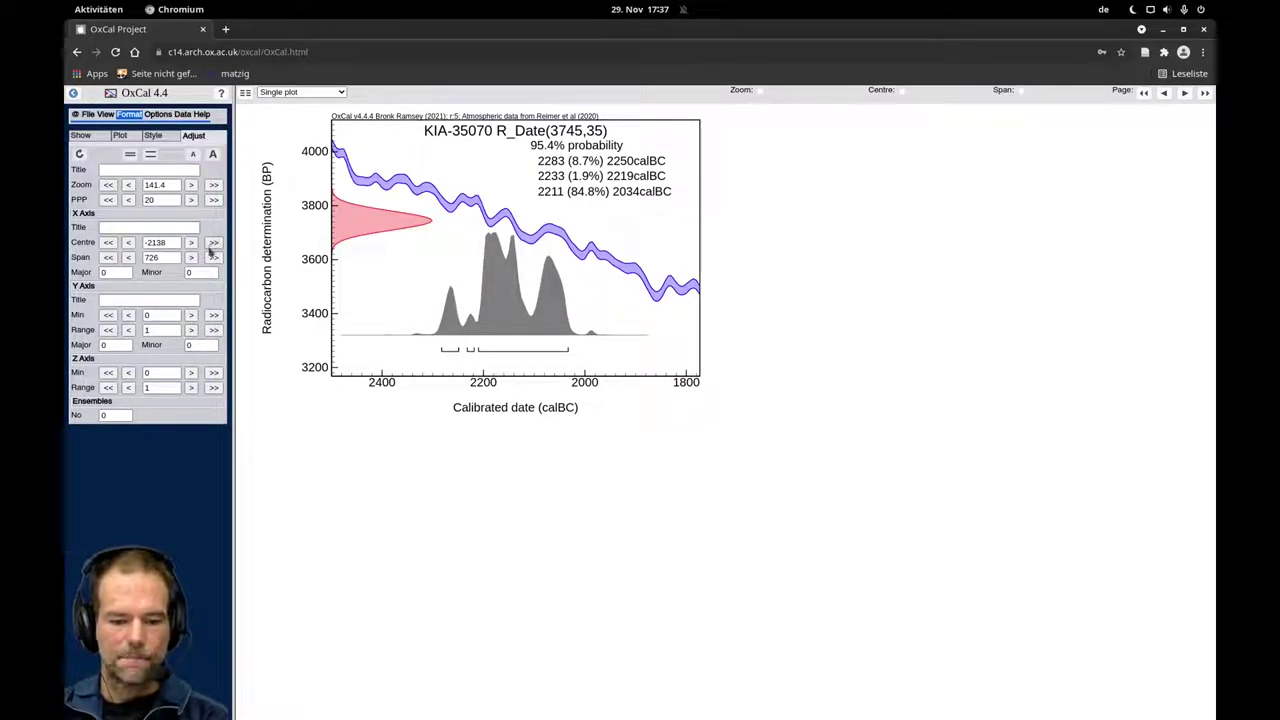
{"action": "left_click", "coordinate": [120, 135]}
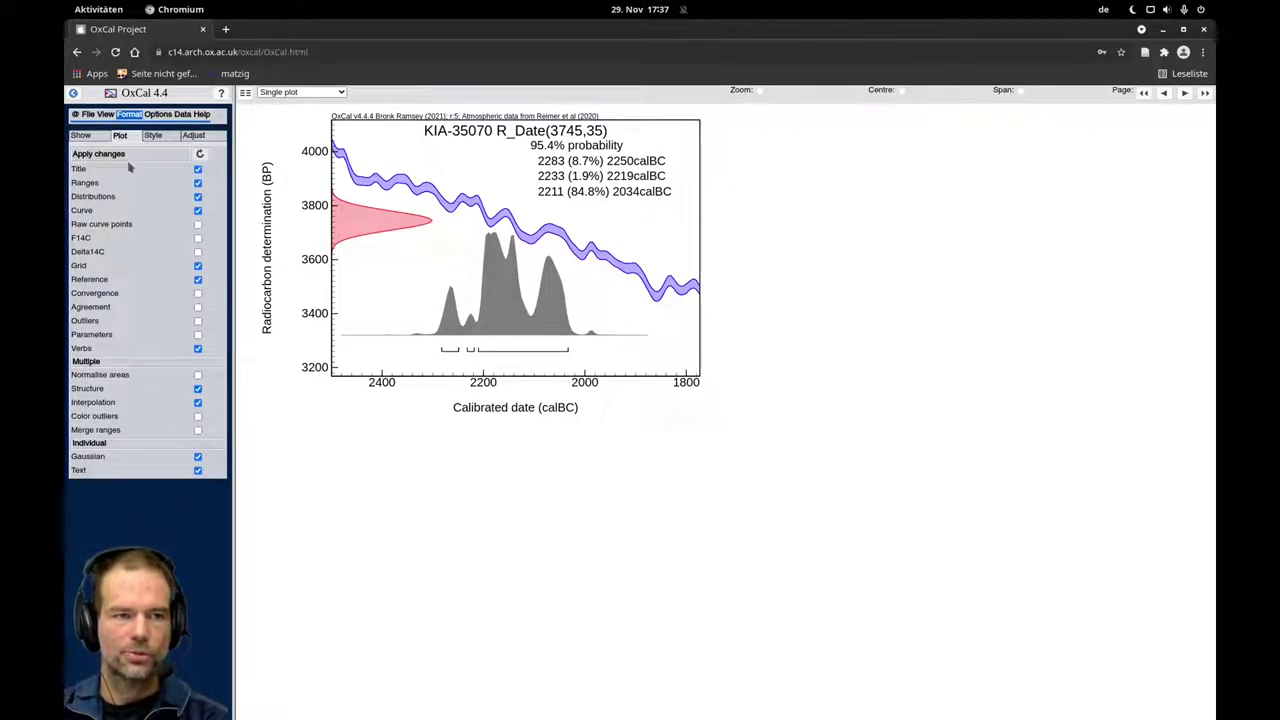
{"action": "left_click", "coordinate": [198, 170]}
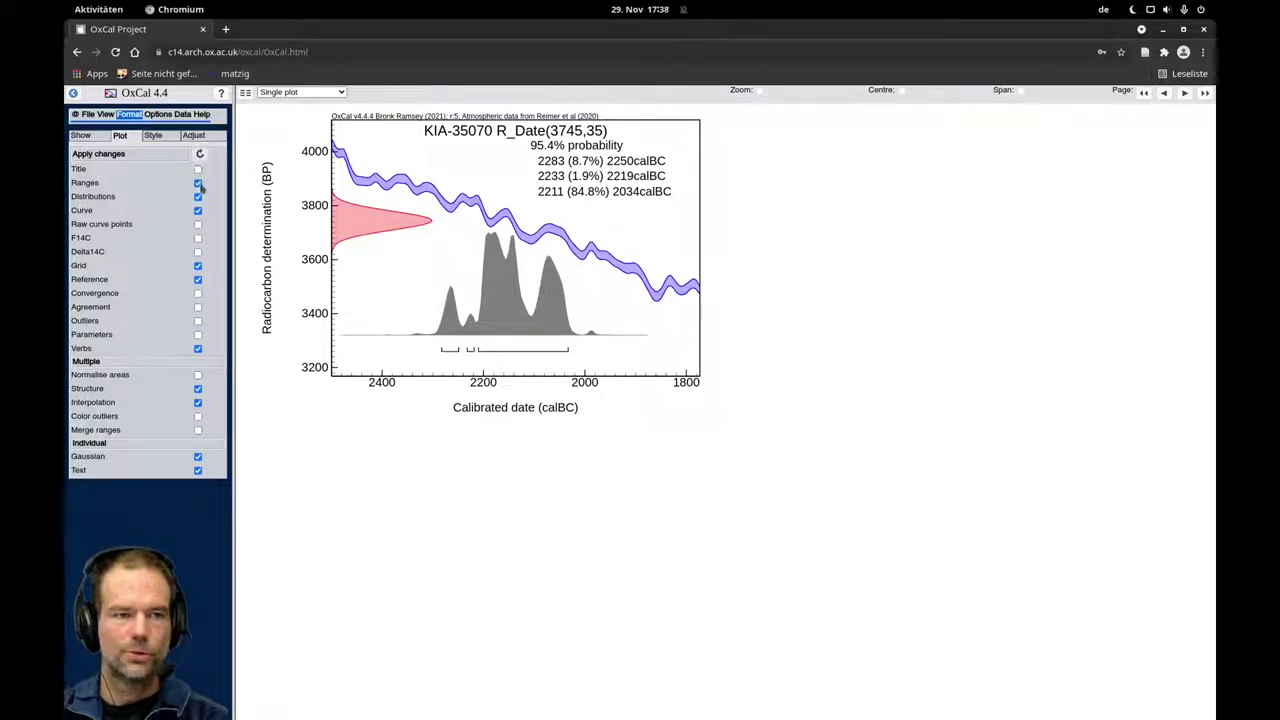
{"action": "left_click", "coordinate": [198, 183]}
{"action": "left_click", "coordinate": [200, 154]}
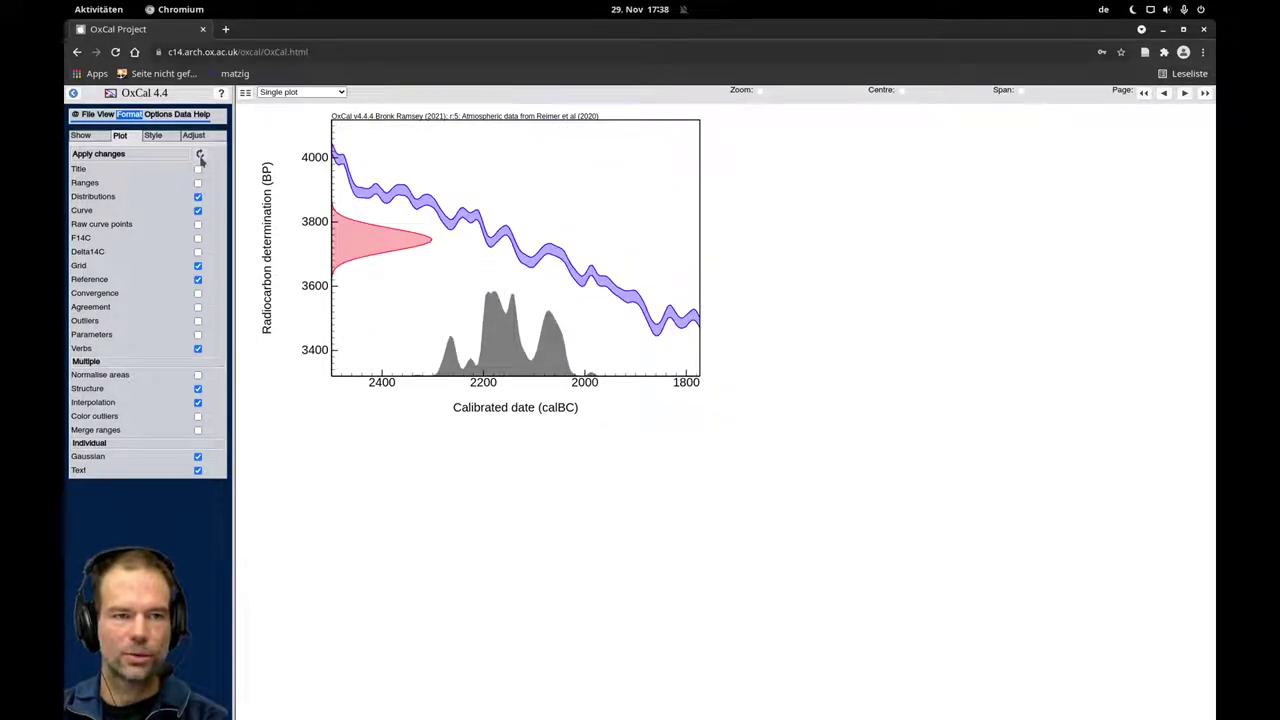
{"action": "left_click", "coordinate": [198, 170]}
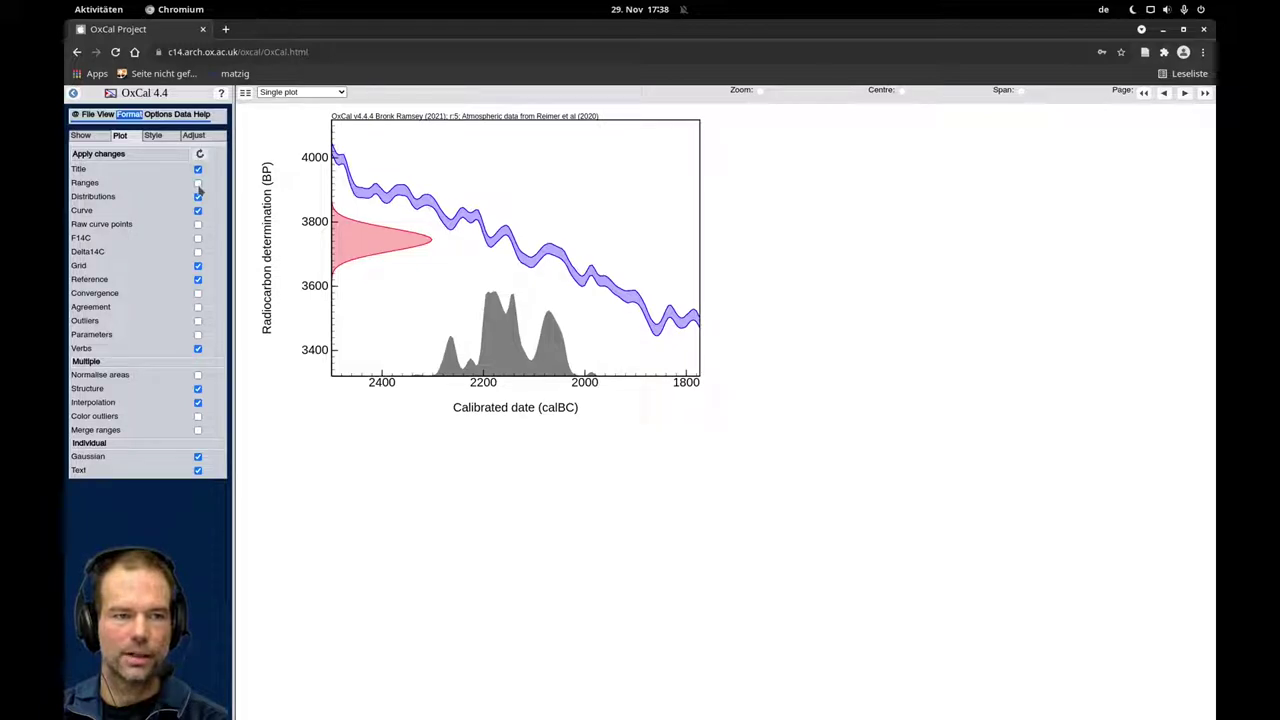
{"action": "left_click", "coordinate": [198, 183]}
{"action": "left_click", "coordinate": [200, 154]}
{"action": "left_click", "coordinate": [198, 224]}
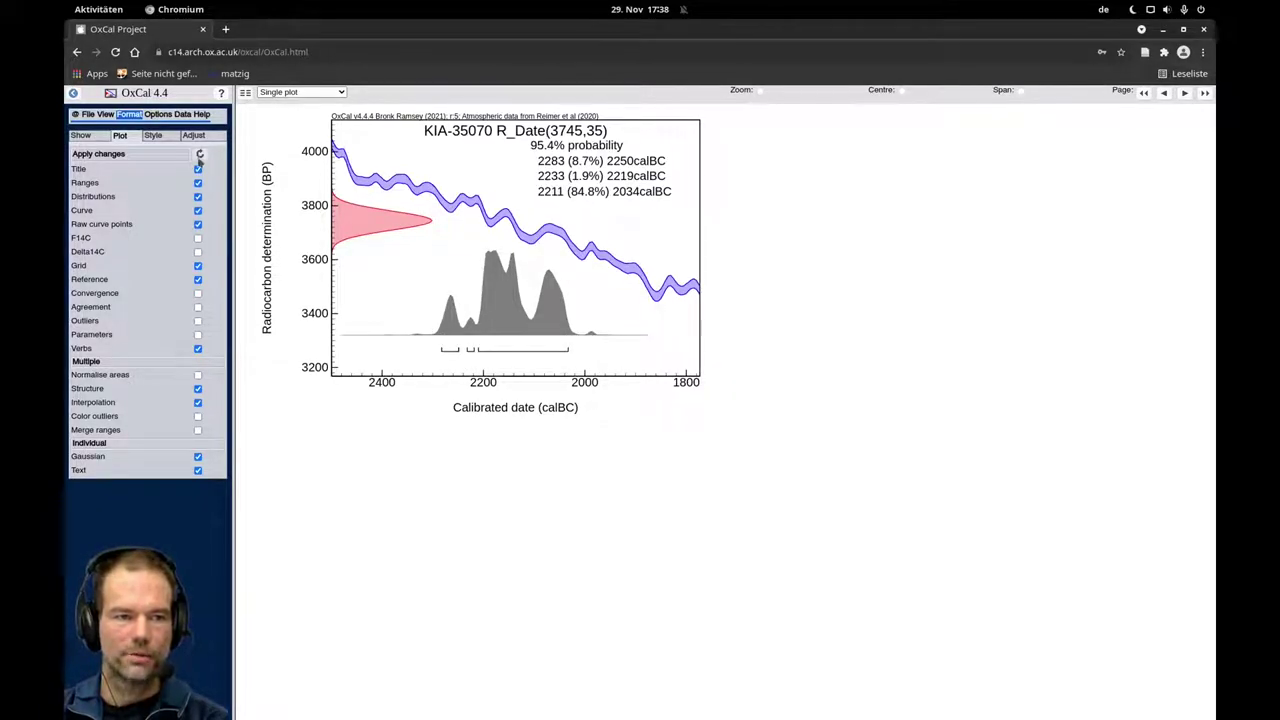
{"action": "left_click", "coordinate": [198, 224]}
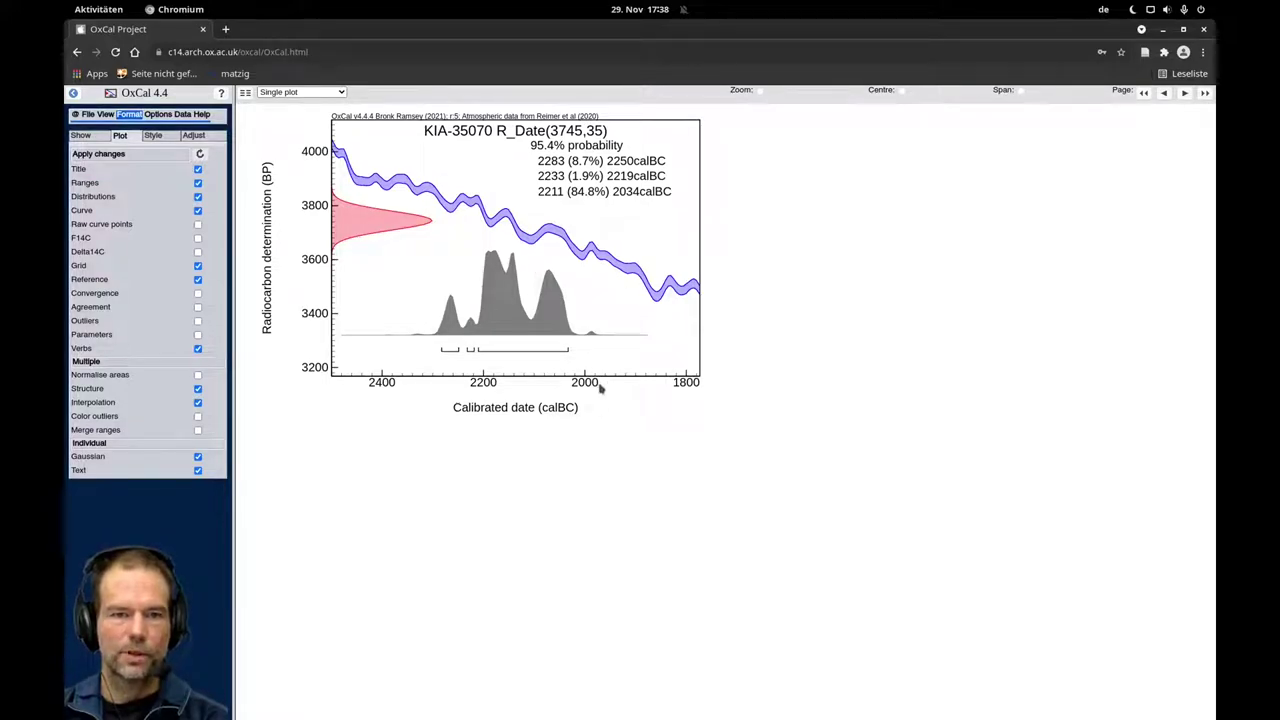
Check the results Table view, return to Single plot, and pan the KIA-35070 plot so its date axis ends at 1800 calBC.
{"action": "left_click", "coordinate": [315, 93]}
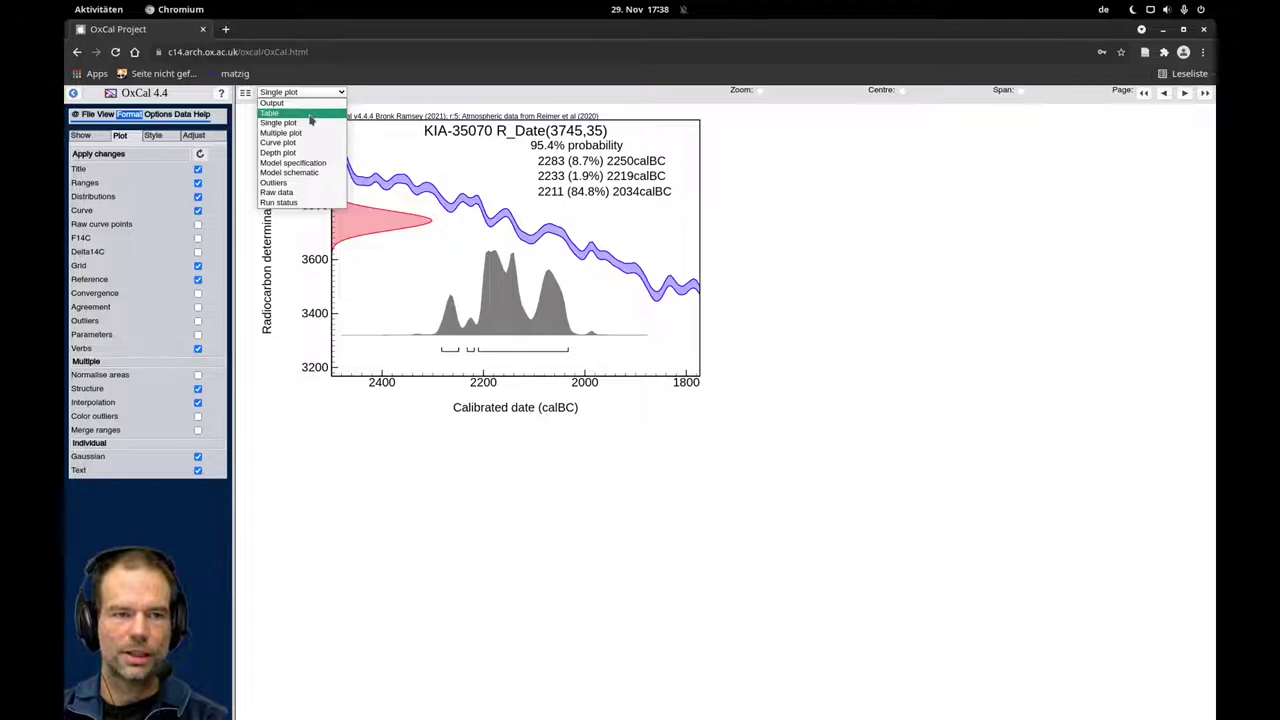
{"action": "left_click", "coordinate": [311, 113]}
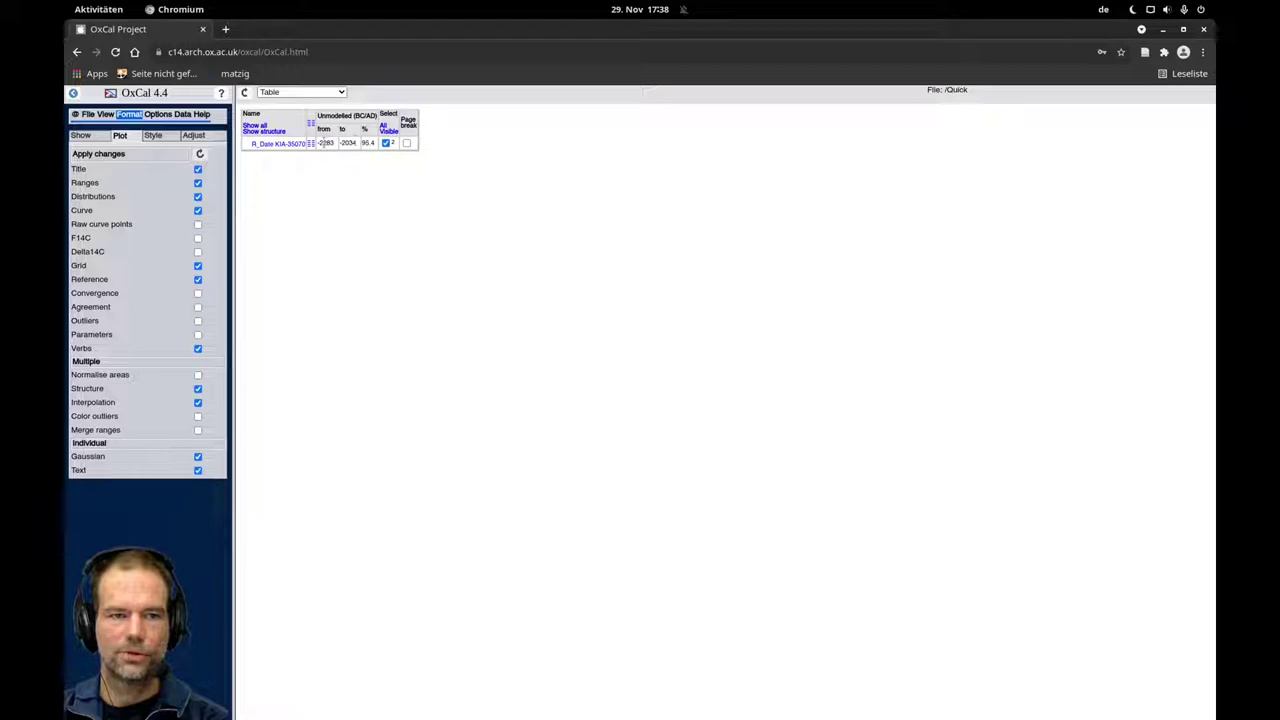
{"action": "left_click", "coordinate": [308, 92]}
{"action": "left_click", "coordinate": [300, 122]}
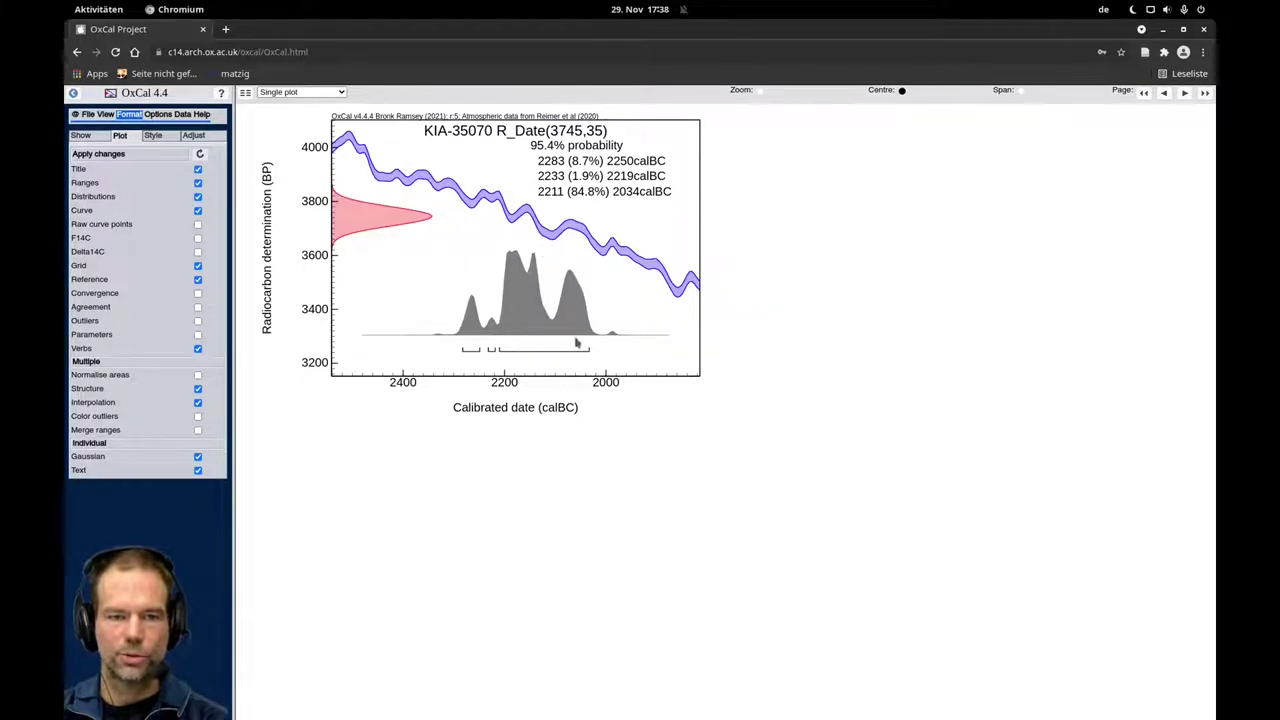
{"action": "left_click_drag", "start_coordinate": [540, 318], "coordinate": [524, 312]}
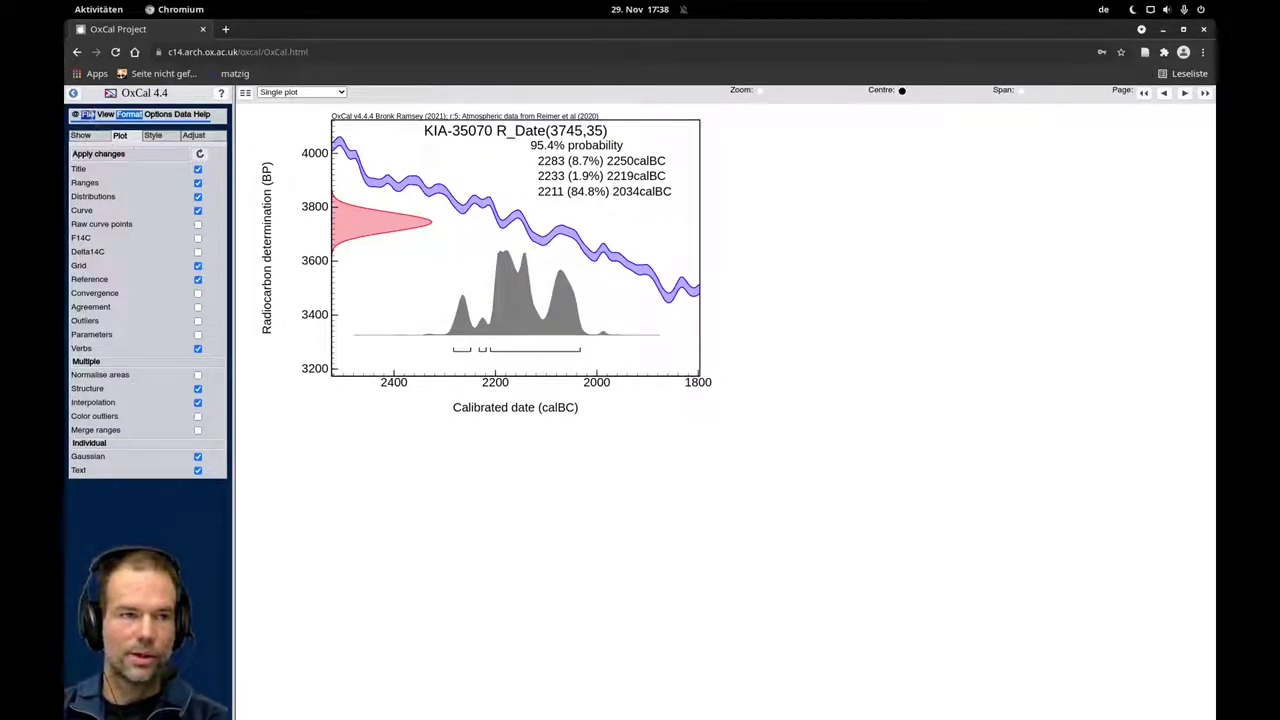
Start saving the calibration plot via File > Save as, with pdf as the output format.
{"action": "left_click", "coordinate": [88, 115]}
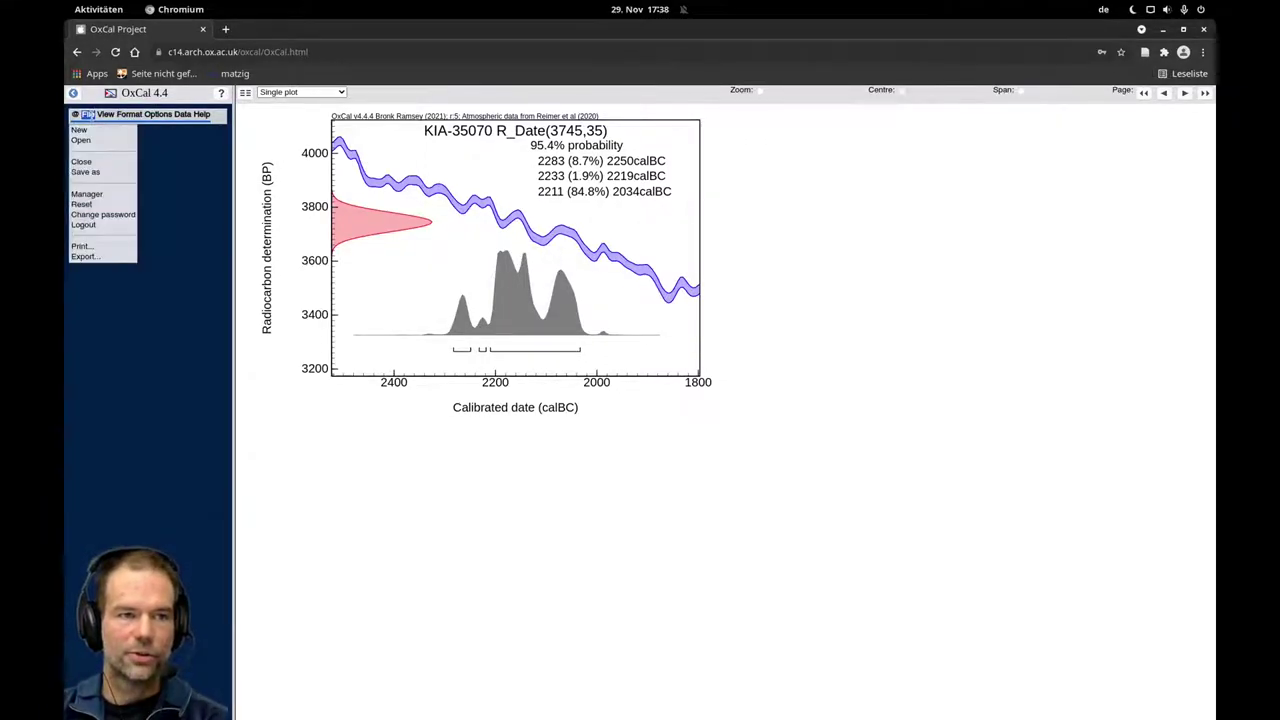
{"action": "left_click", "coordinate": [88, 172]}
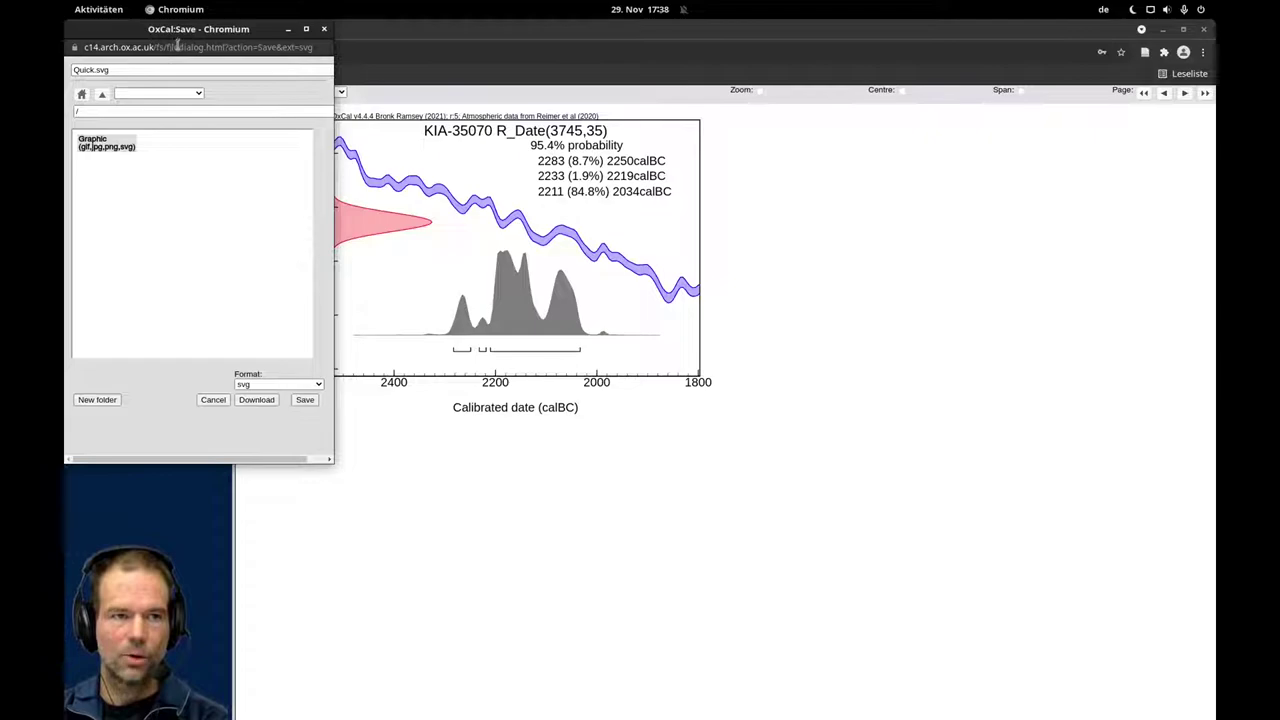
{"action": "left_click_drag", "start_coordinate": [181, 32], "coordinate": [890, 142]}
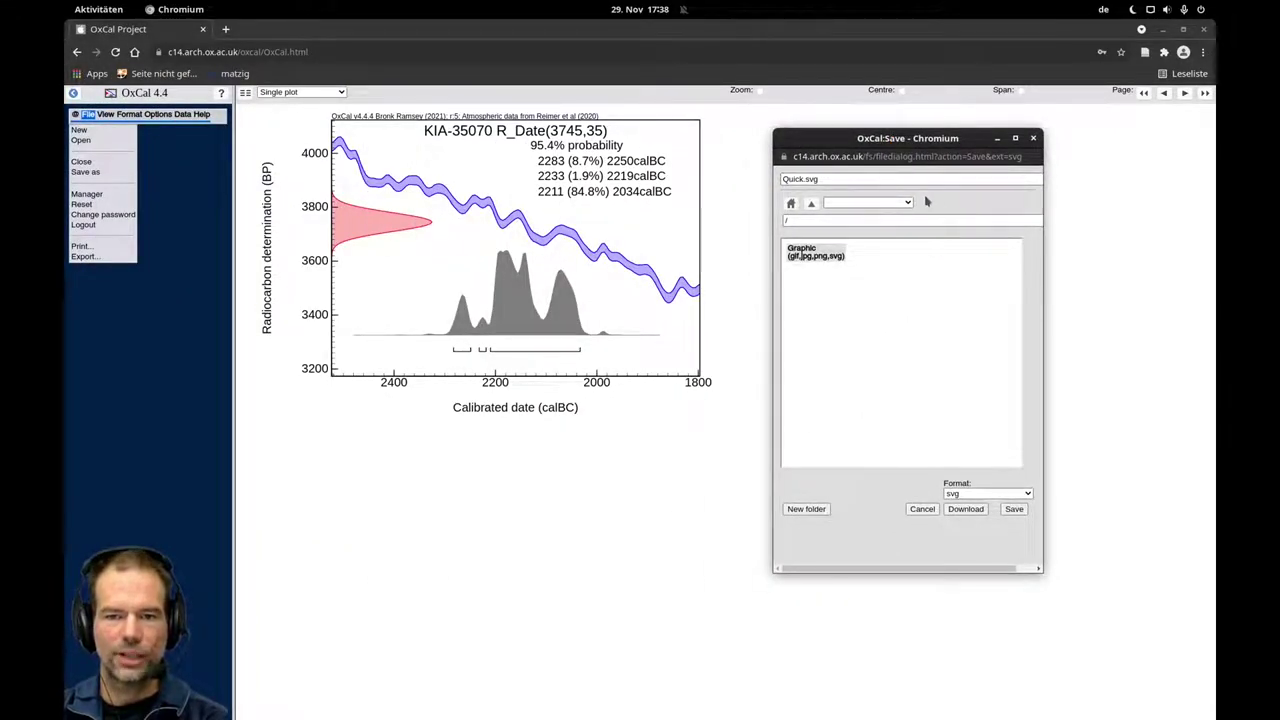
{"action": "left_click", "coordinate": [1012, 495]}
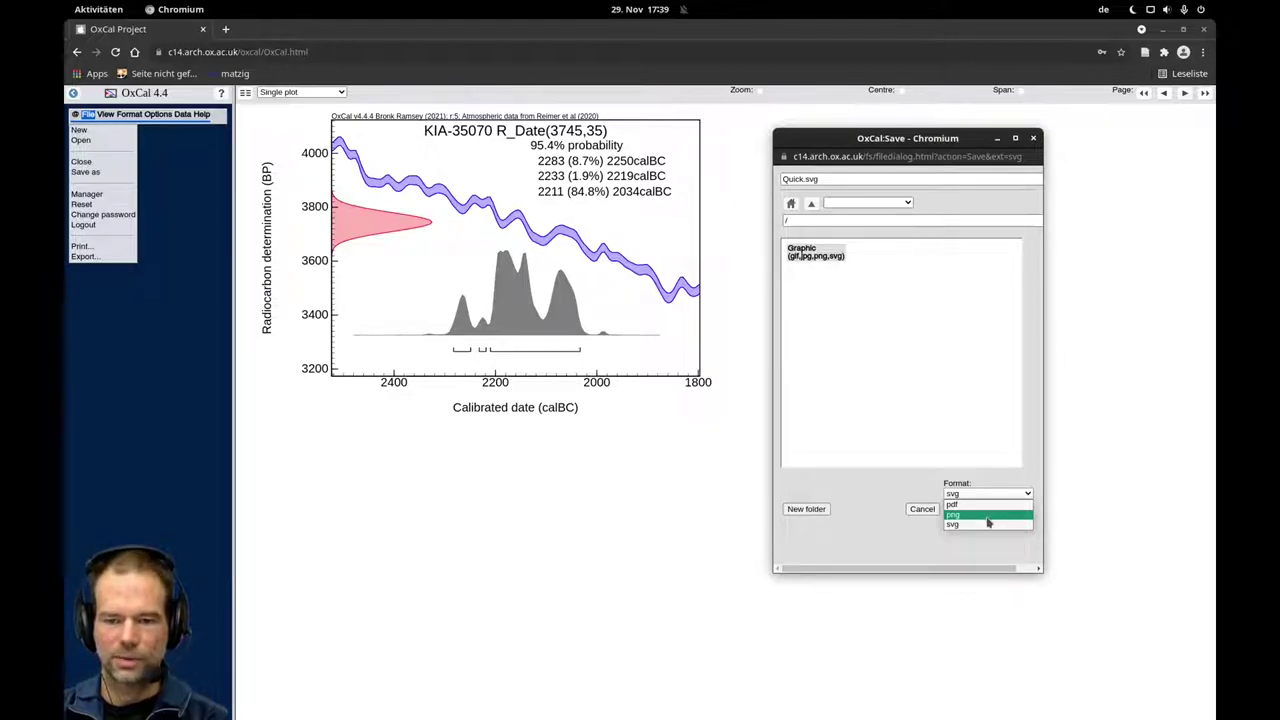
{"action": "left_click", "coordinate": [977, 504]}
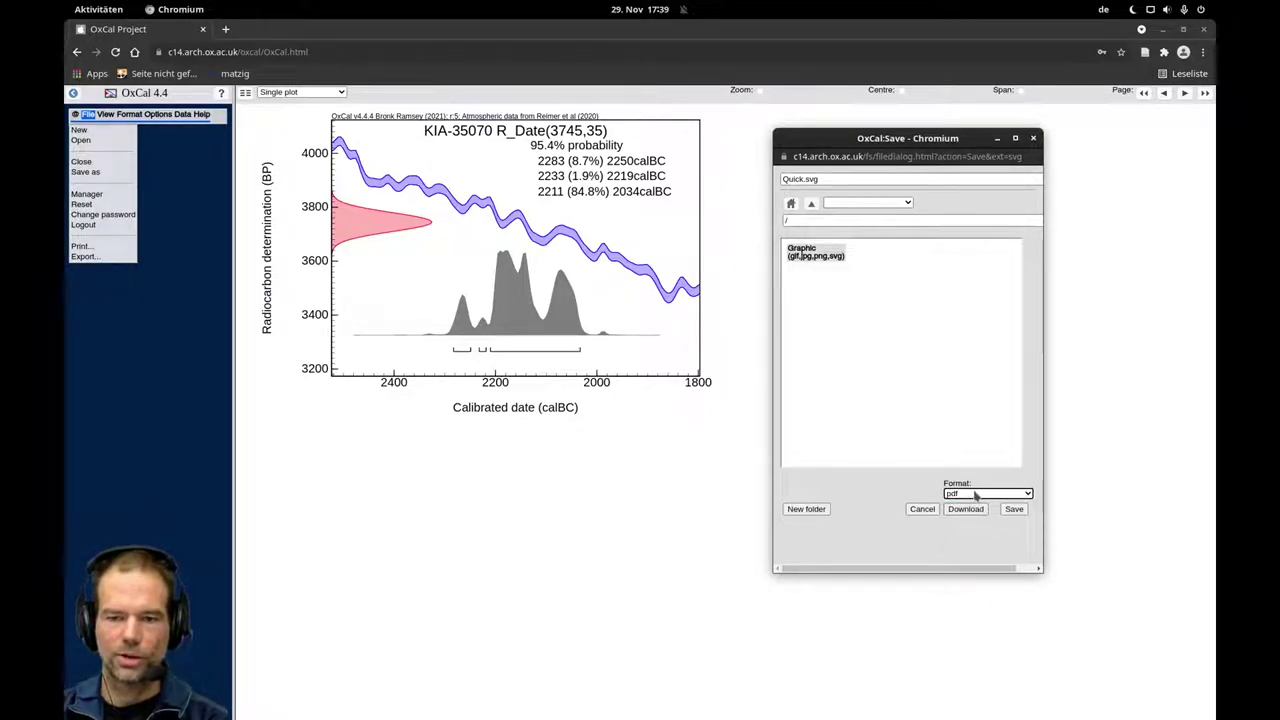
Name the file test.pdf, download it, and open the downloaded PDF.
{"action": "left_click", "coordinate": [872, 142]}
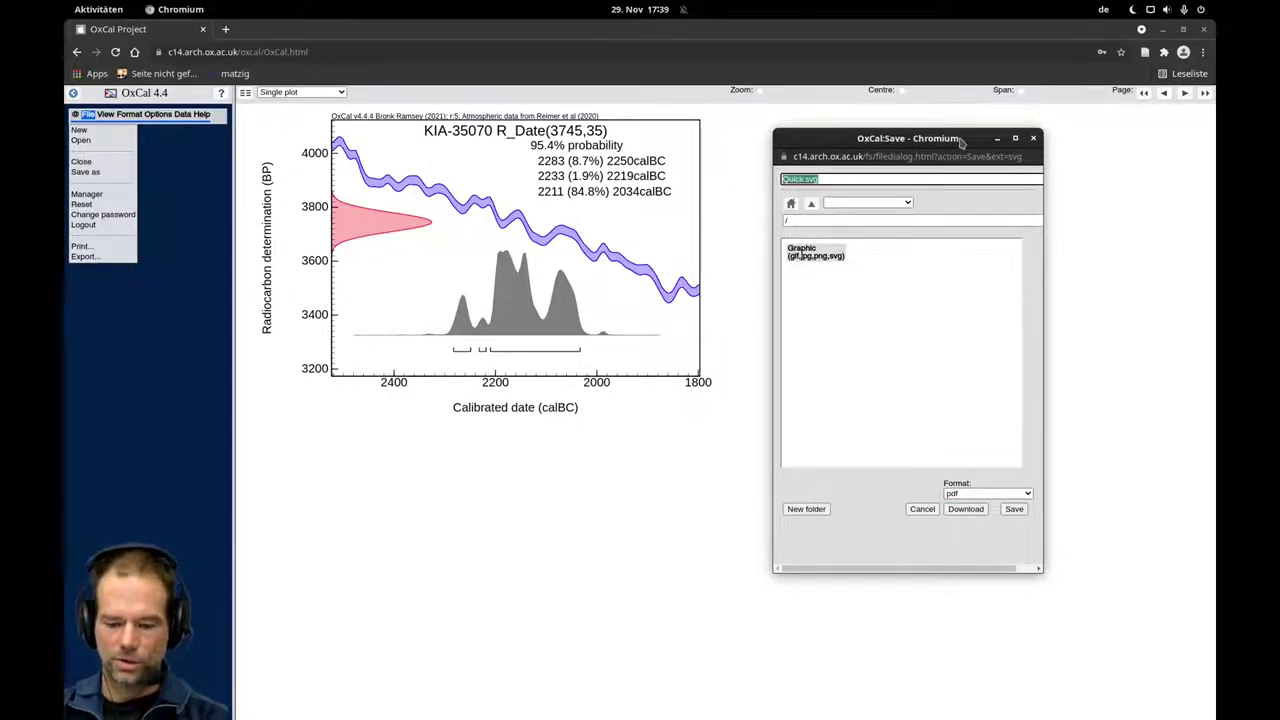
{"action": "type", "text": "test.pdf"}
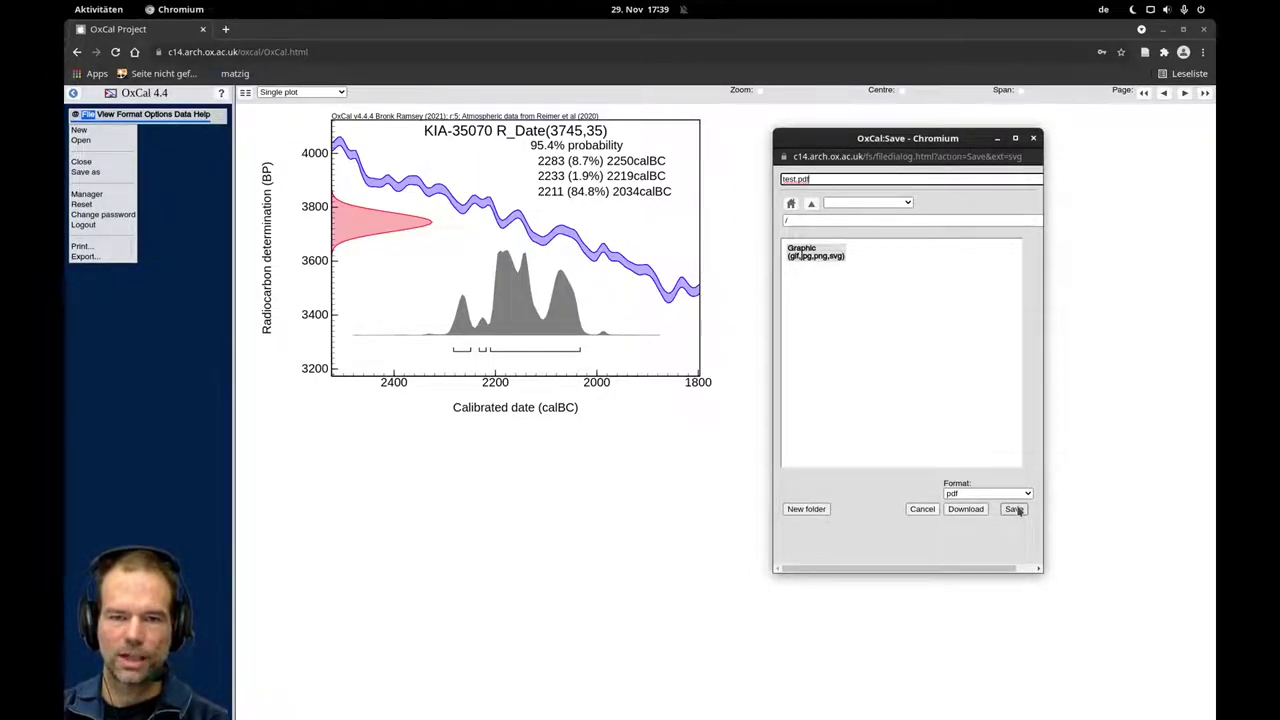
{"action": "left_click", "coordinate": [973, 513]}
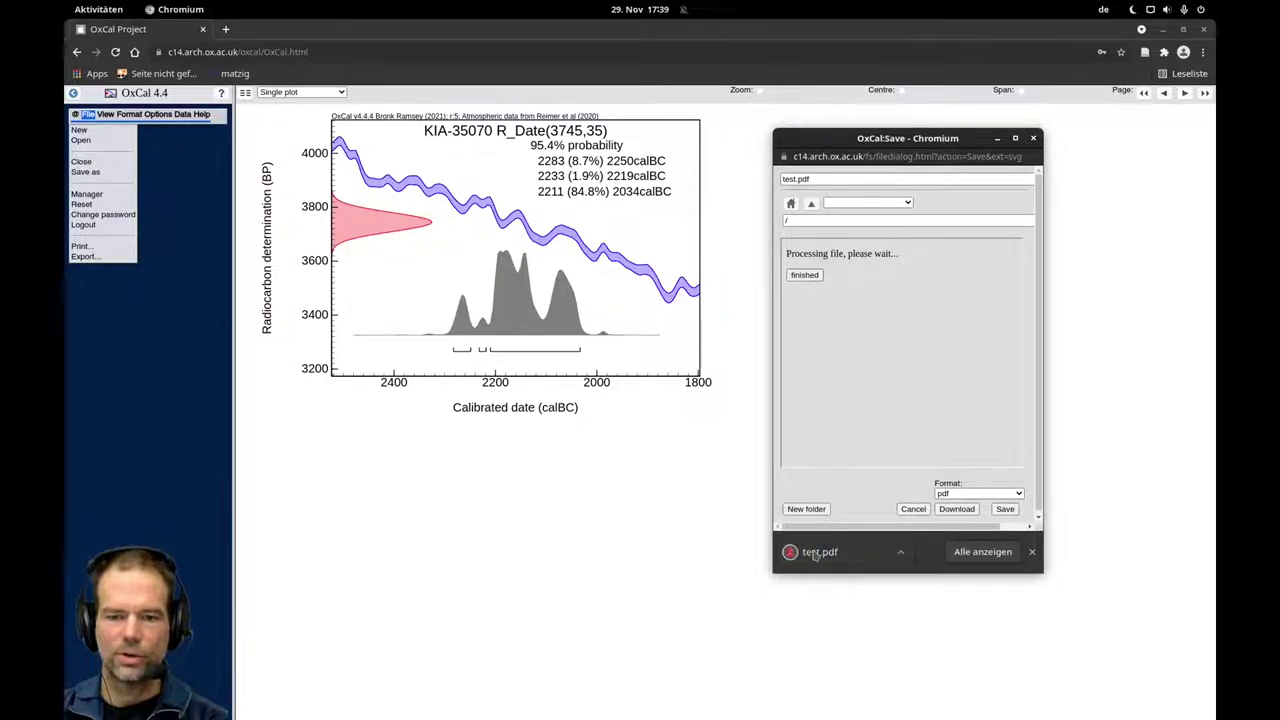
{"action": "left_click", "coordinate": [816, 553]}
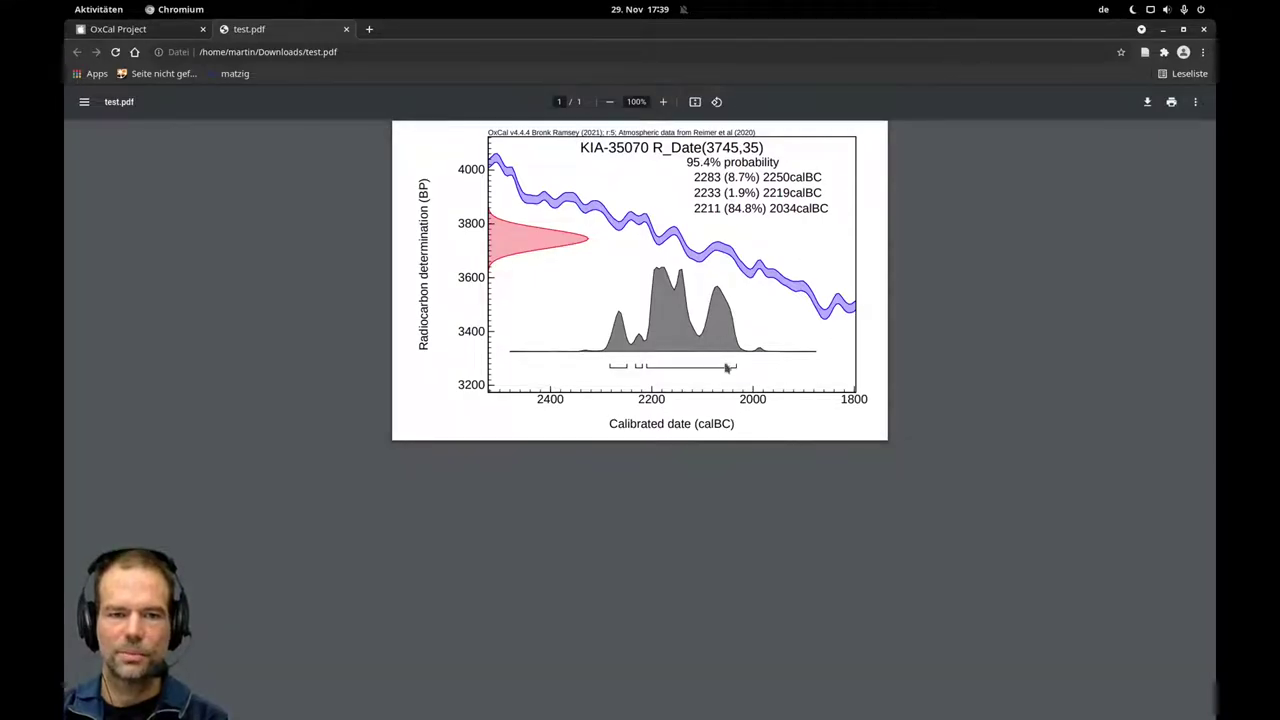
Zoom in on the exported test.pdf to inspect the plot, then return to the OxCal Project tab.
{"action": "scroll", "coordinate": [687, 350], "scroll_direction": "up", "scroll_amount": 5, "text": "ctrl"}
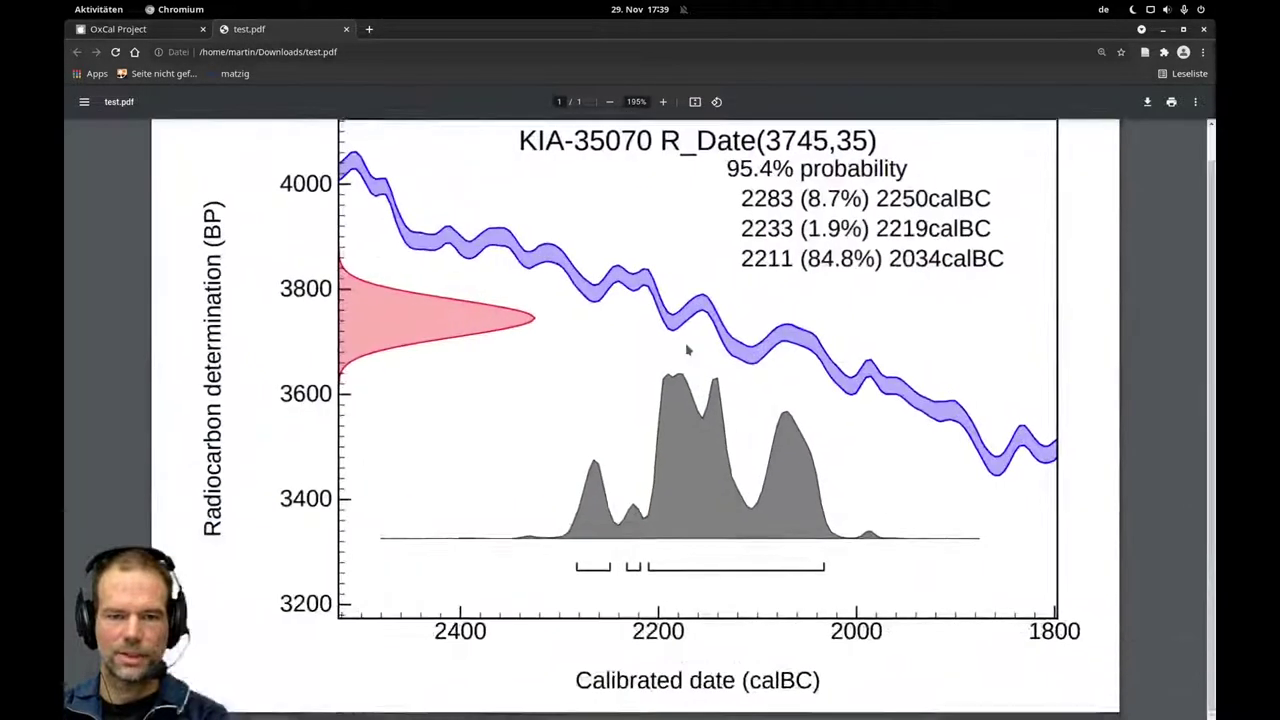
{"action": "scroll", "coordinate": [687, 350], "scroll_direction": "up", "scroll_amount": 2, "text": "ctrl"}
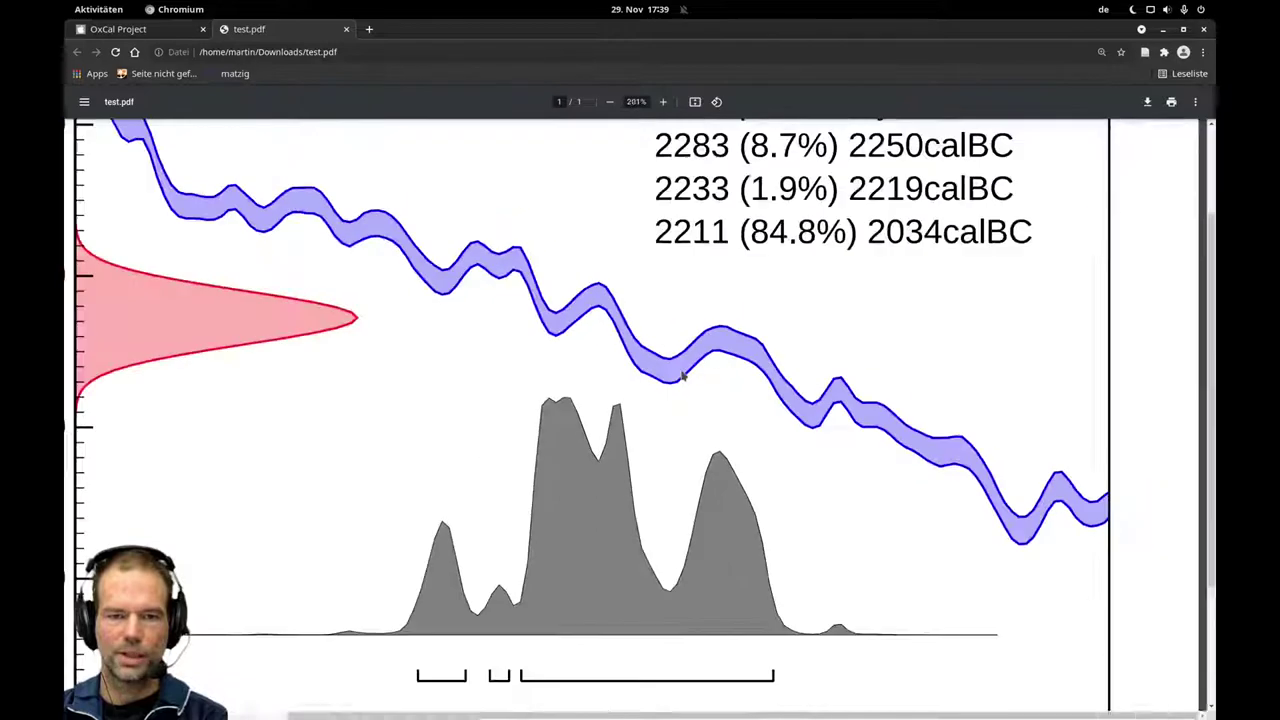
{"action": "scroll", "coordinate": [683, 375], "scroll_direction": "down", "scroll_amount": 4, "text": "ctrl"}
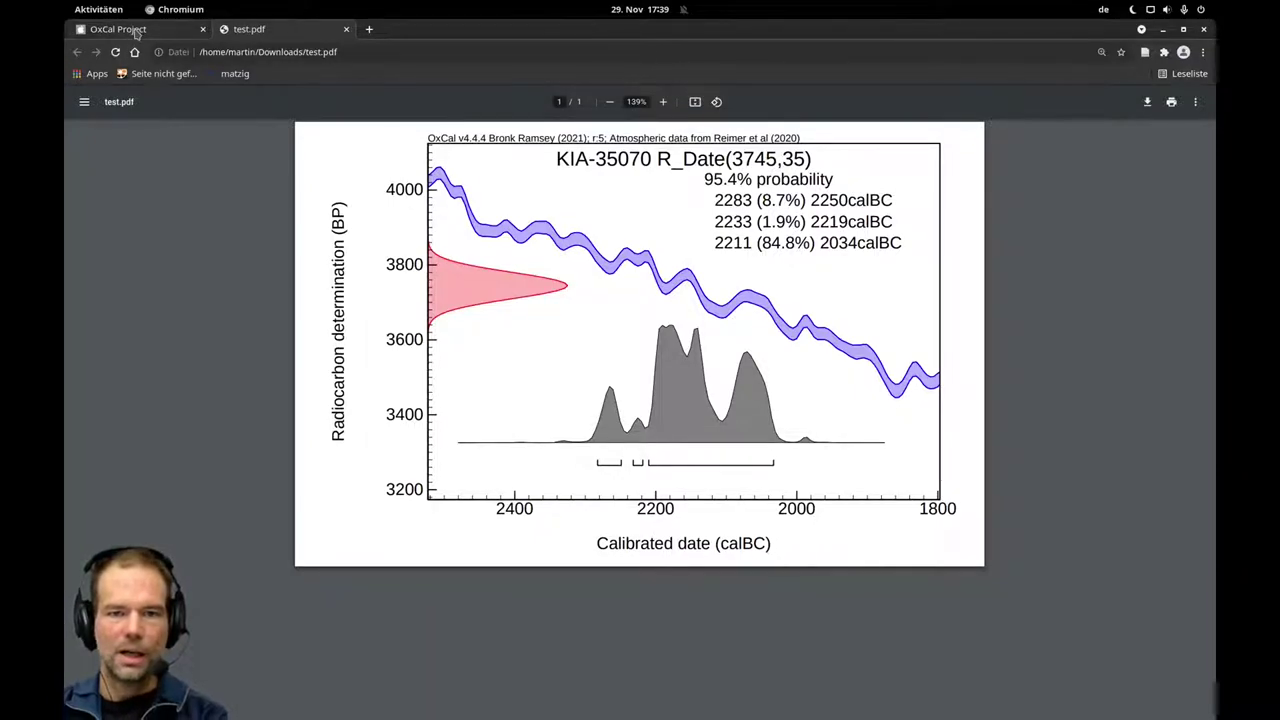
{"action": "left_click", "coordinate": [136, 30]}
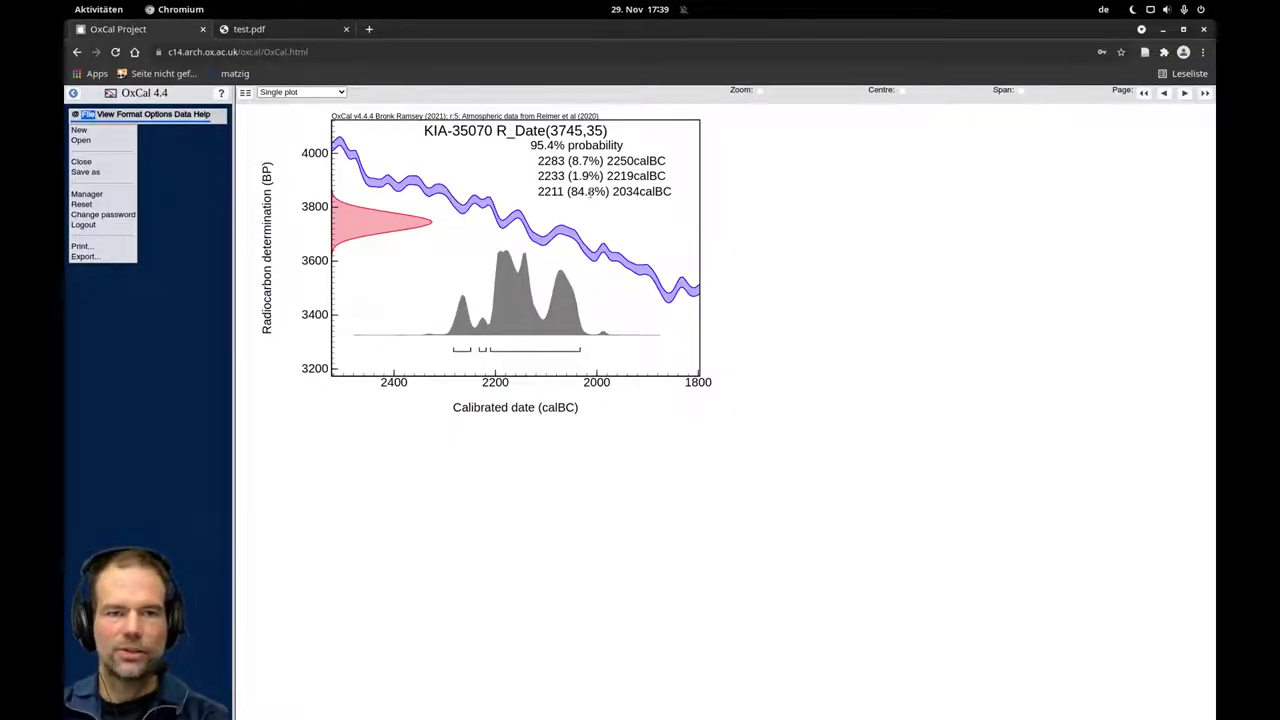